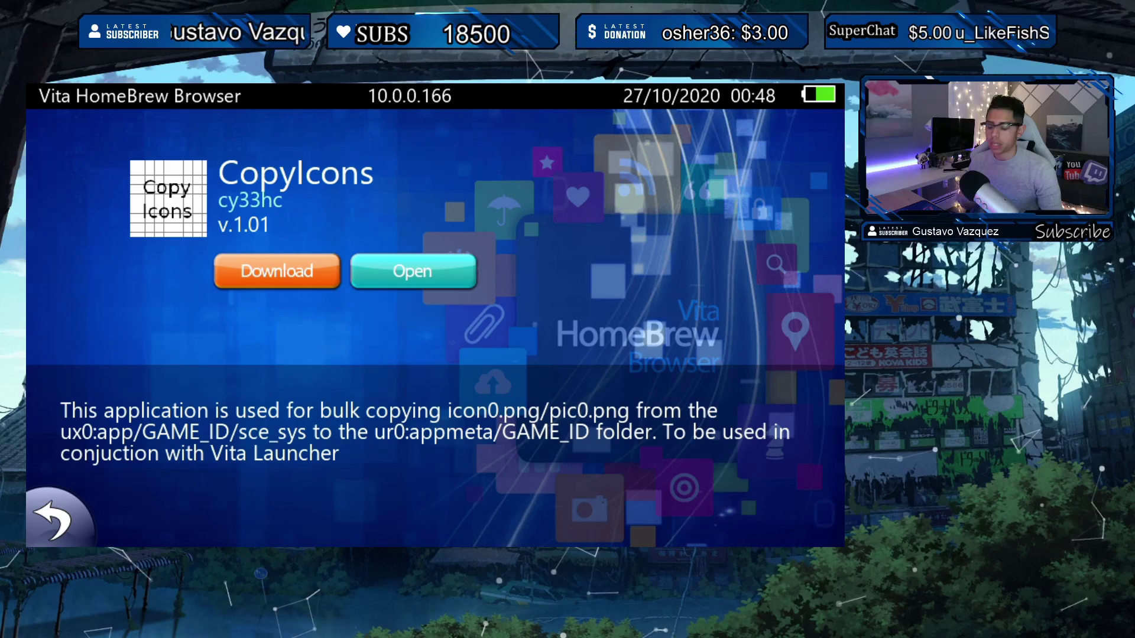
Leave the HomeBrew Browser and go to the home screen page holding Launcher and Copy Icons.
key("Home")
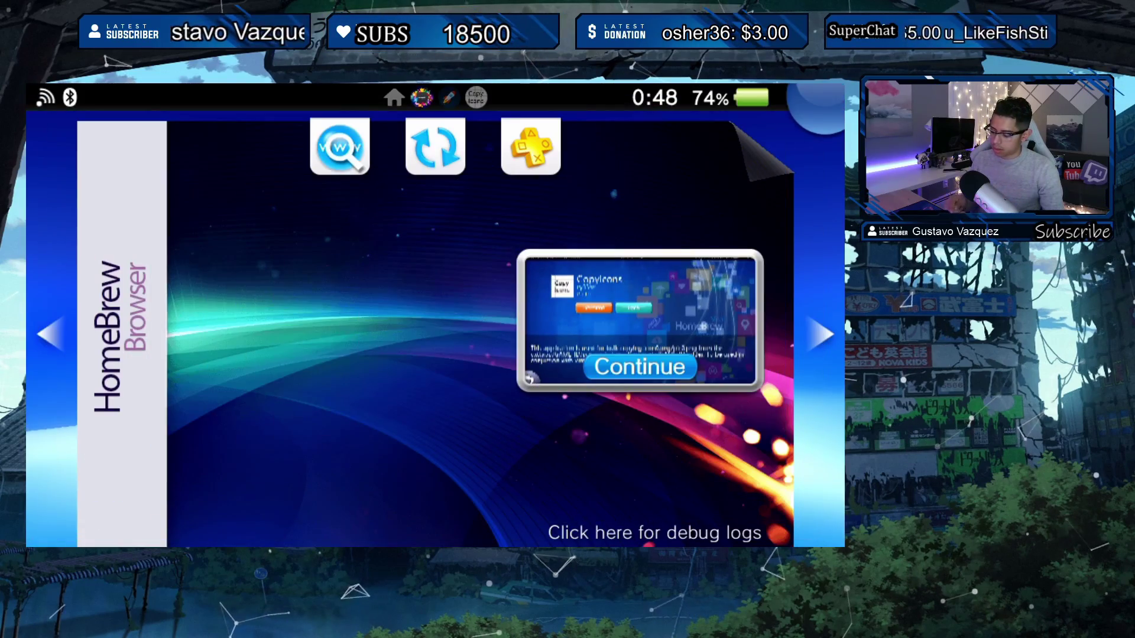
key("super")
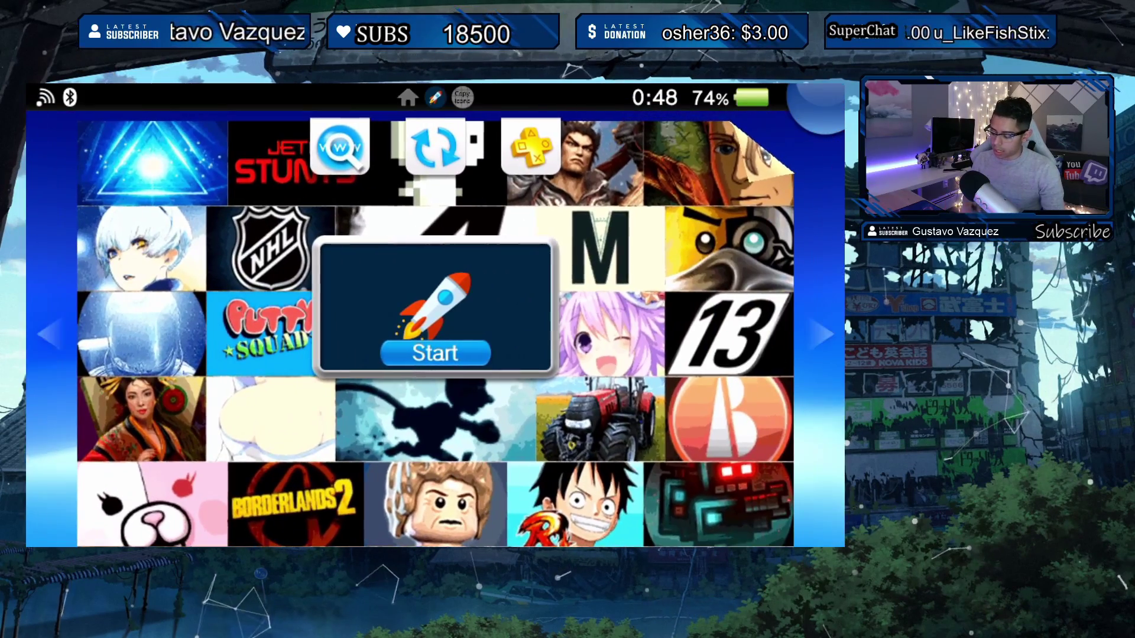
key("Left")
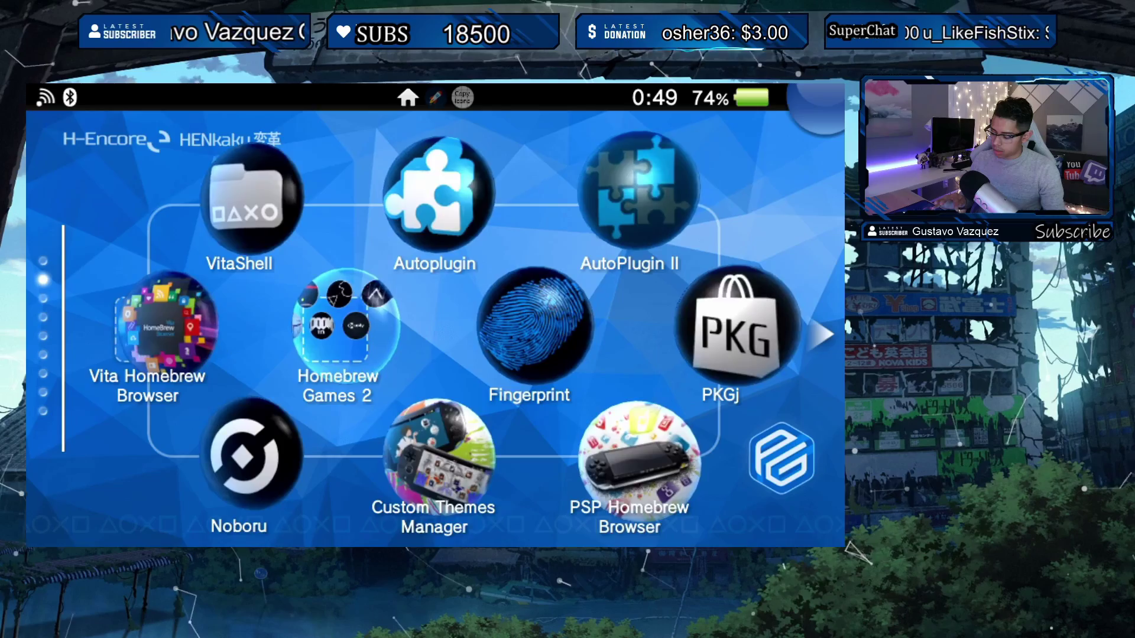
key("Down")
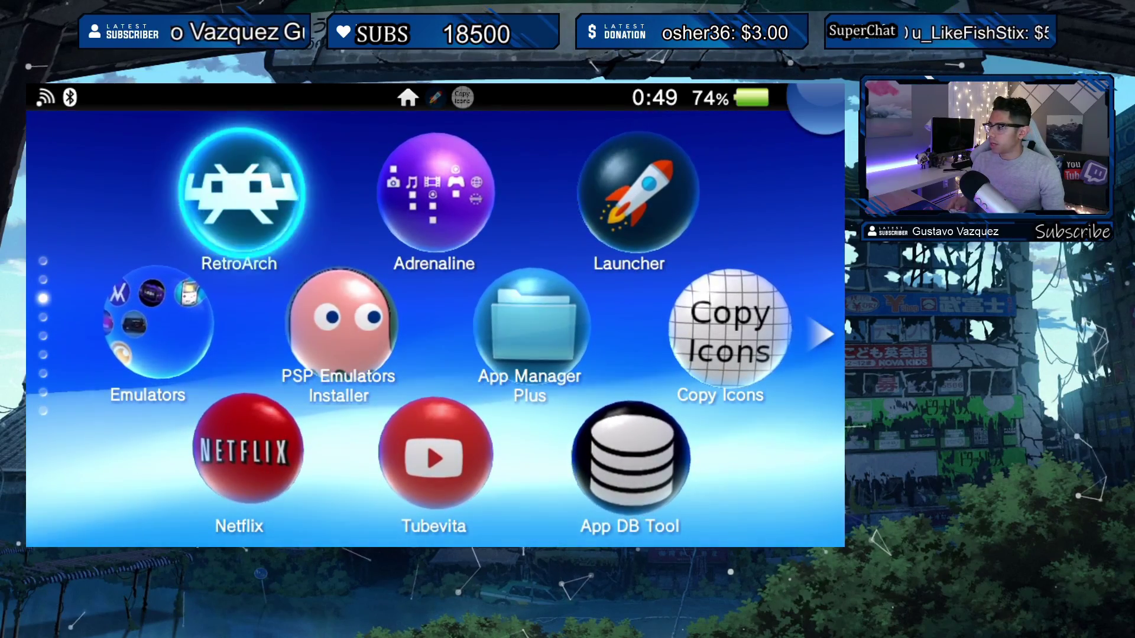
Open the start page of the Copy Icons app from the home screen.
key("Up")
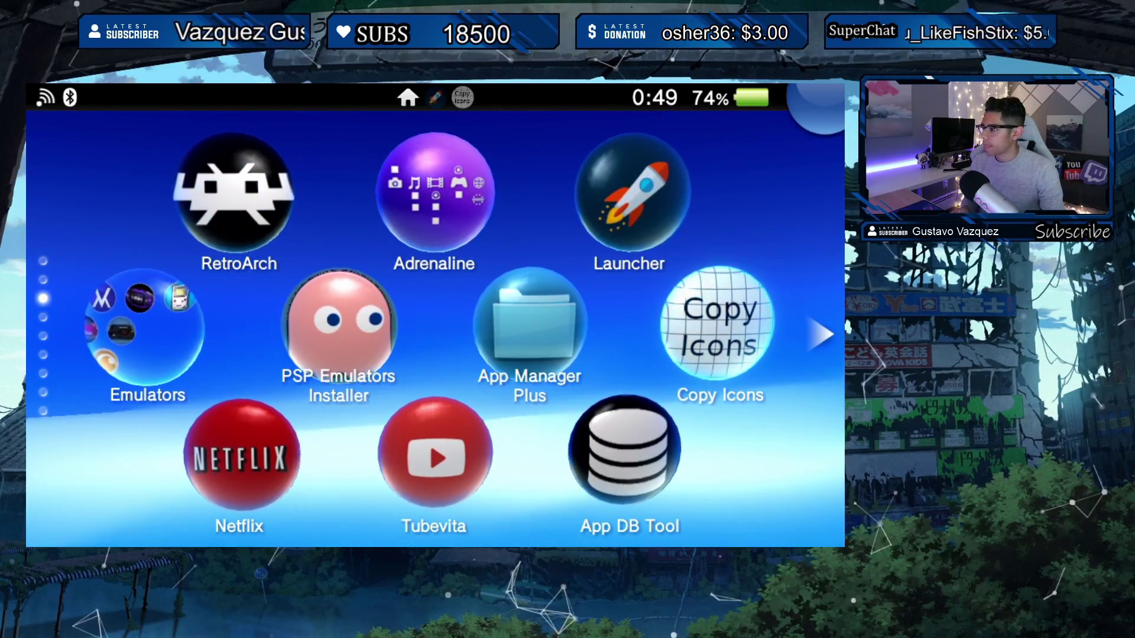
key("Down")
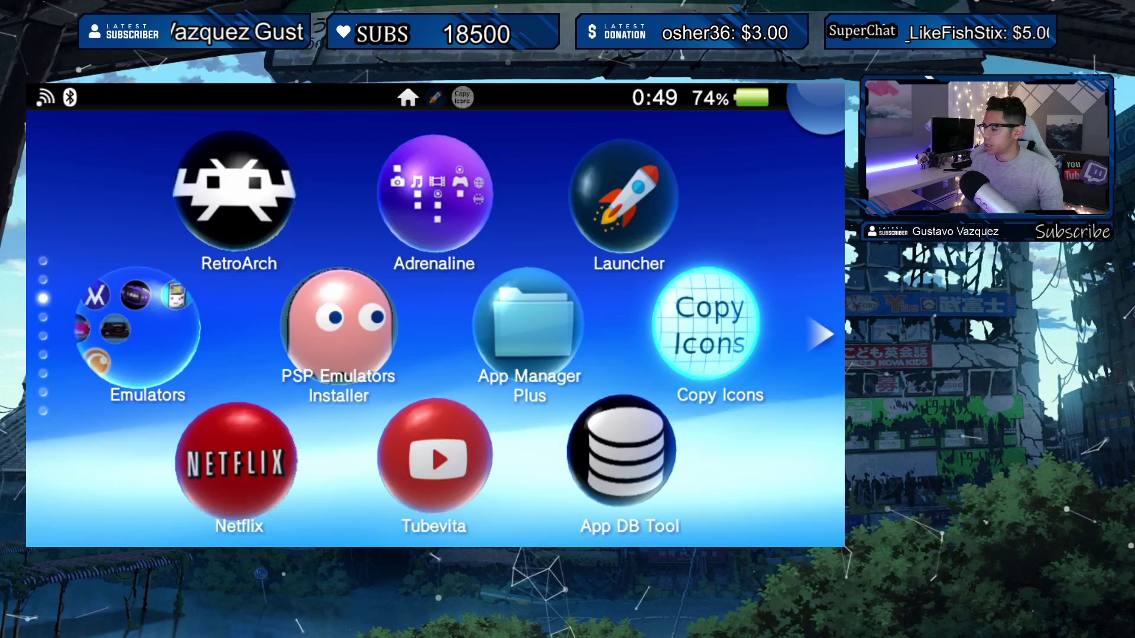
key("Return")
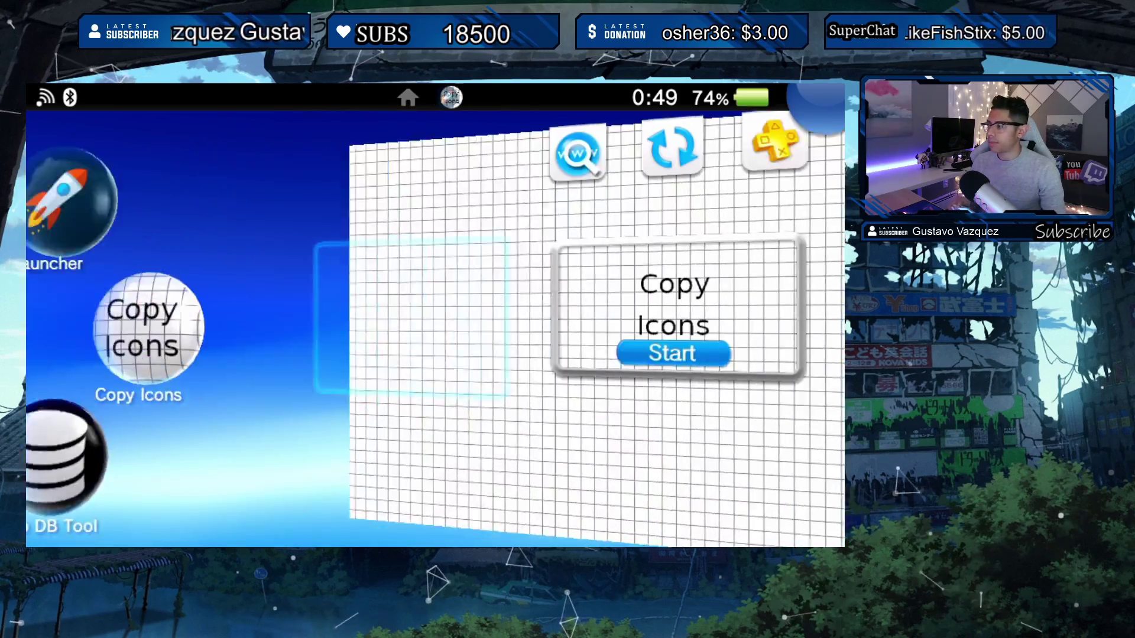
key("Return")
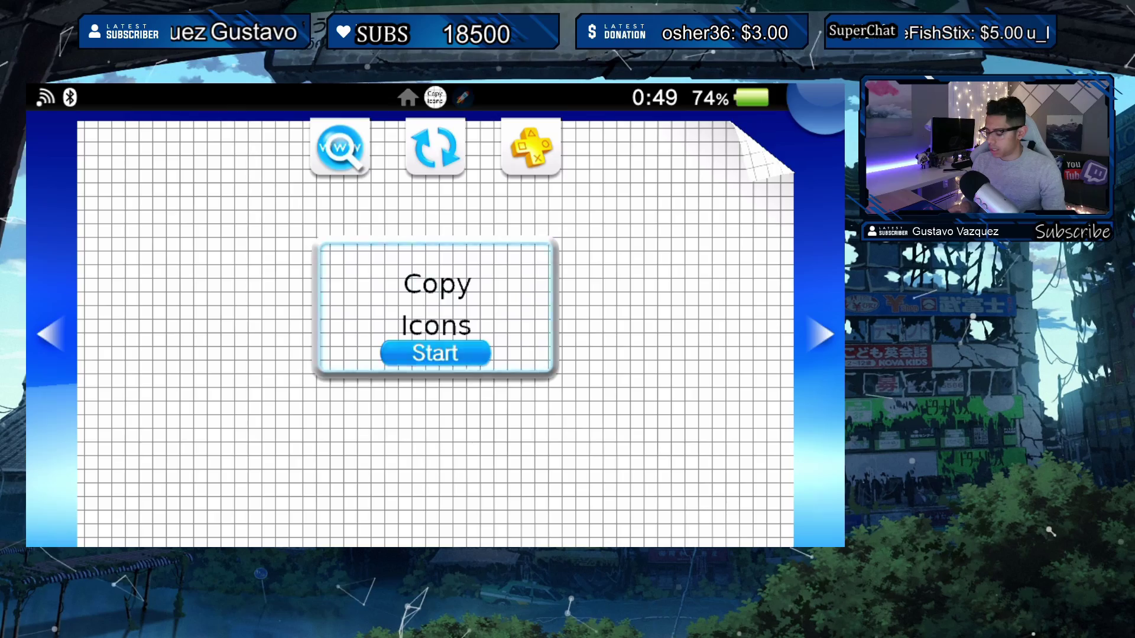
Return to the home screen and start the Launcher app.
key("Escape")
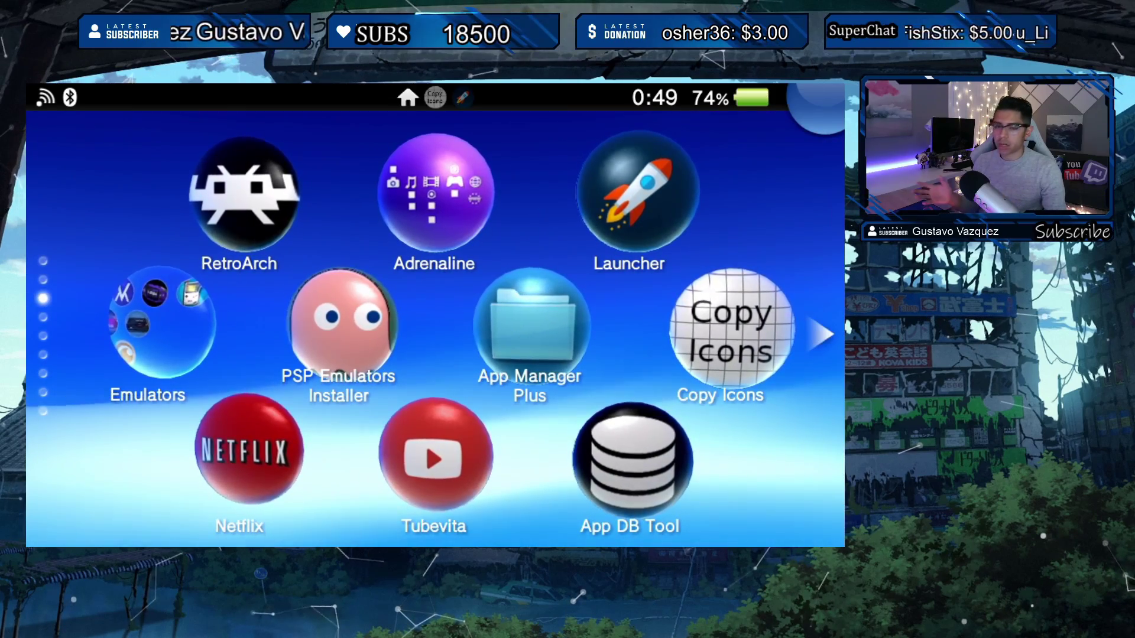
key("Up")
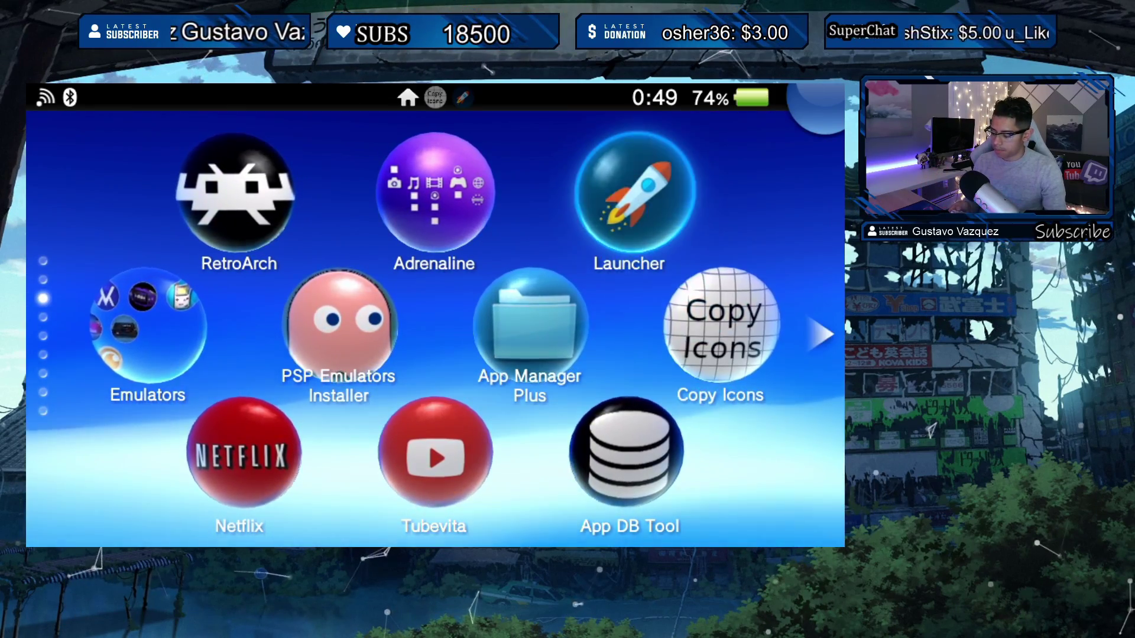
key("Return")
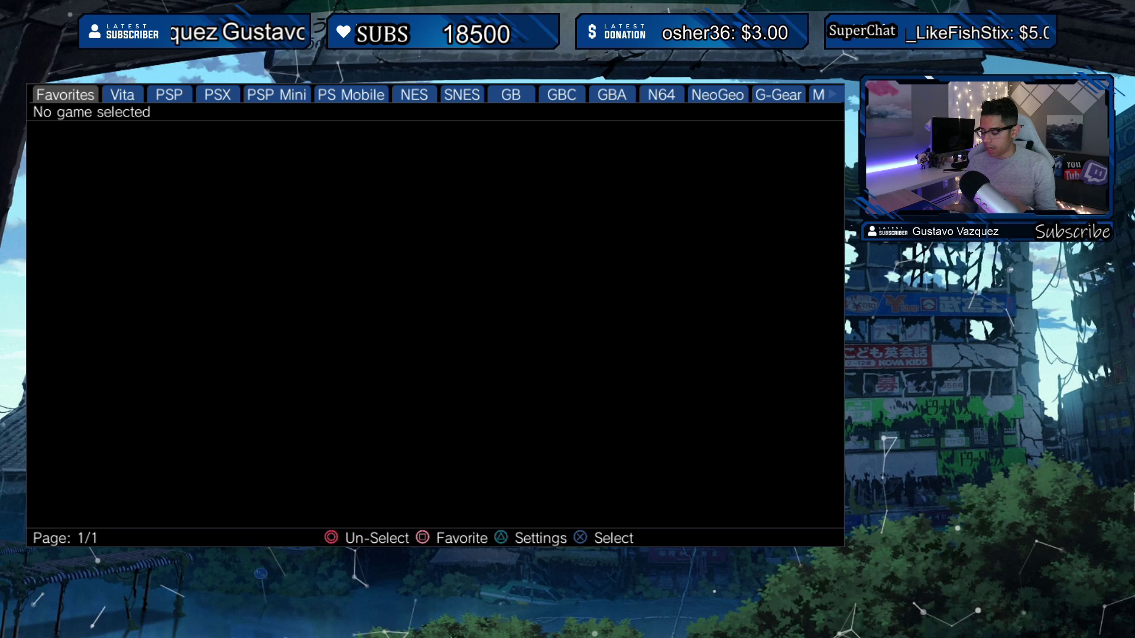
Switch between the Favorites and Vita categories, ending on the Vita games.
left_click(819, 95)
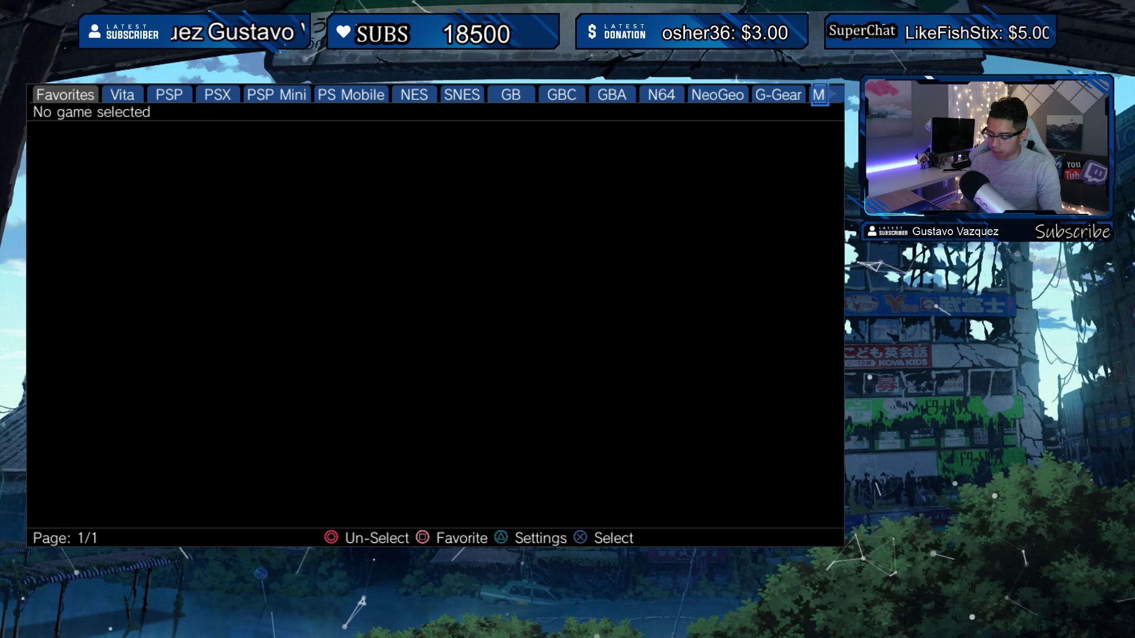
key("Right")
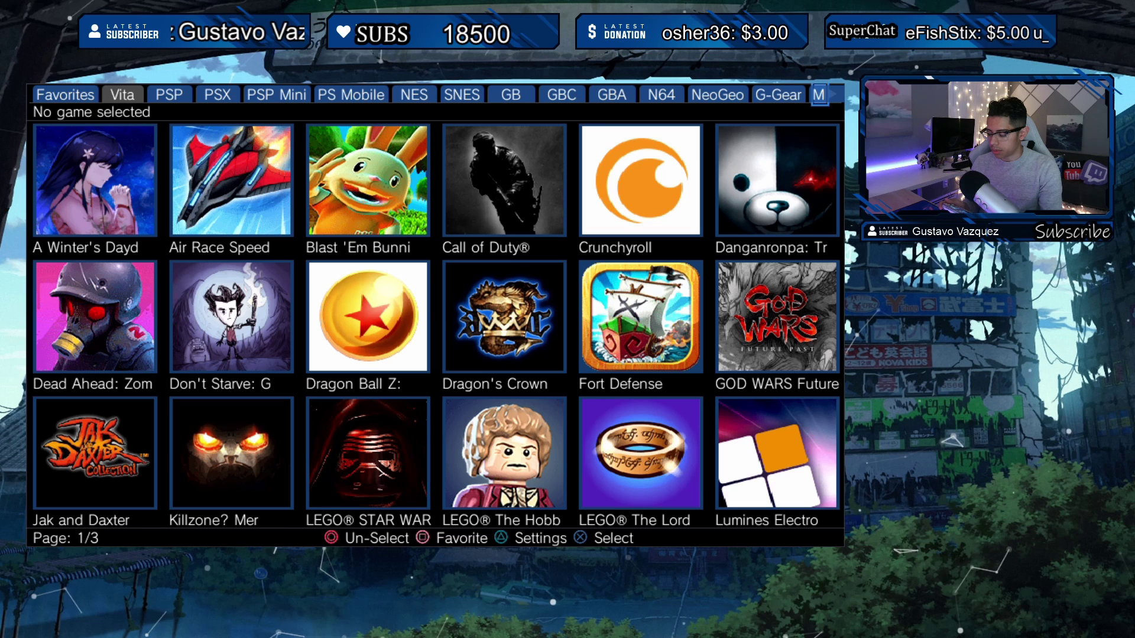
key("Left")
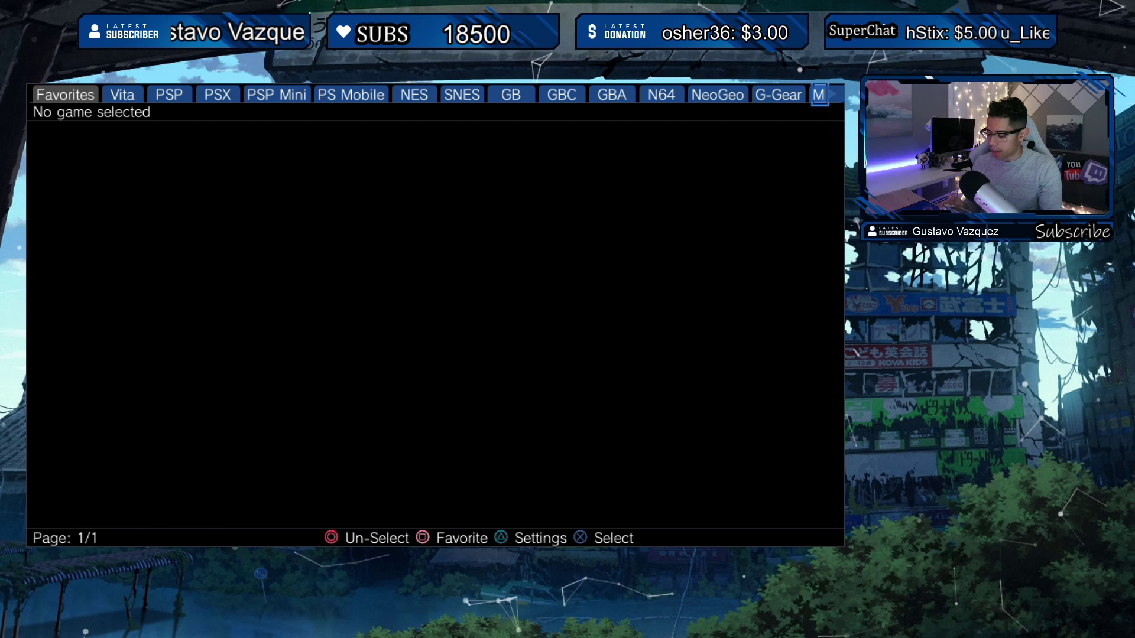
key("Right")
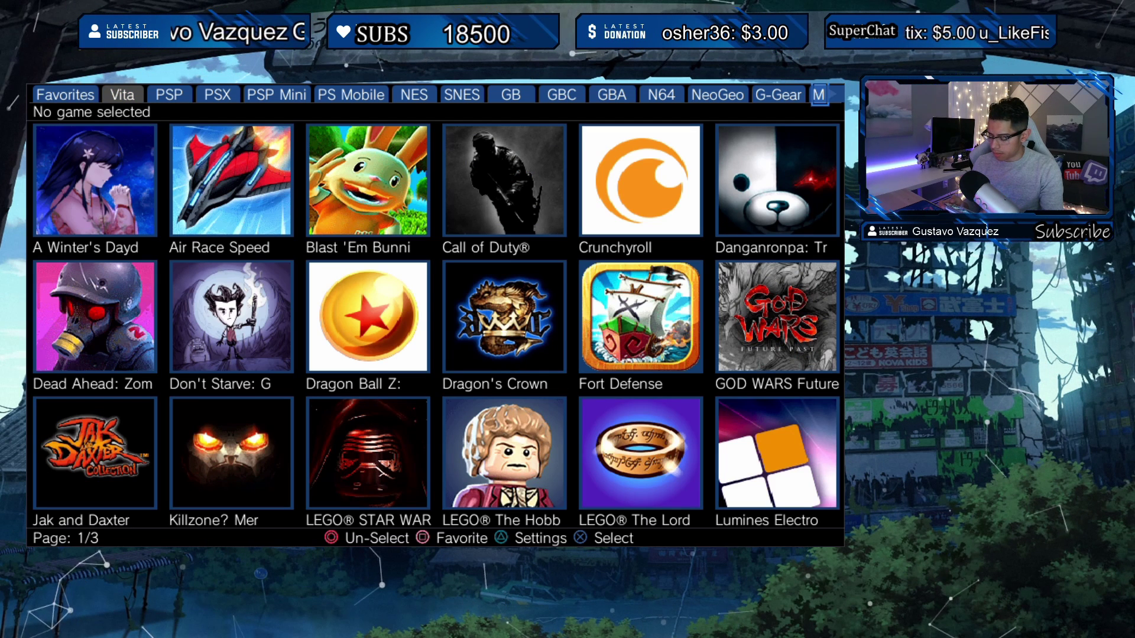
Look through the remaining system categories up to M-Drive and display the PSP games.
key("Right")
key("Right")
key("Right")
key("Right")
key("Right")
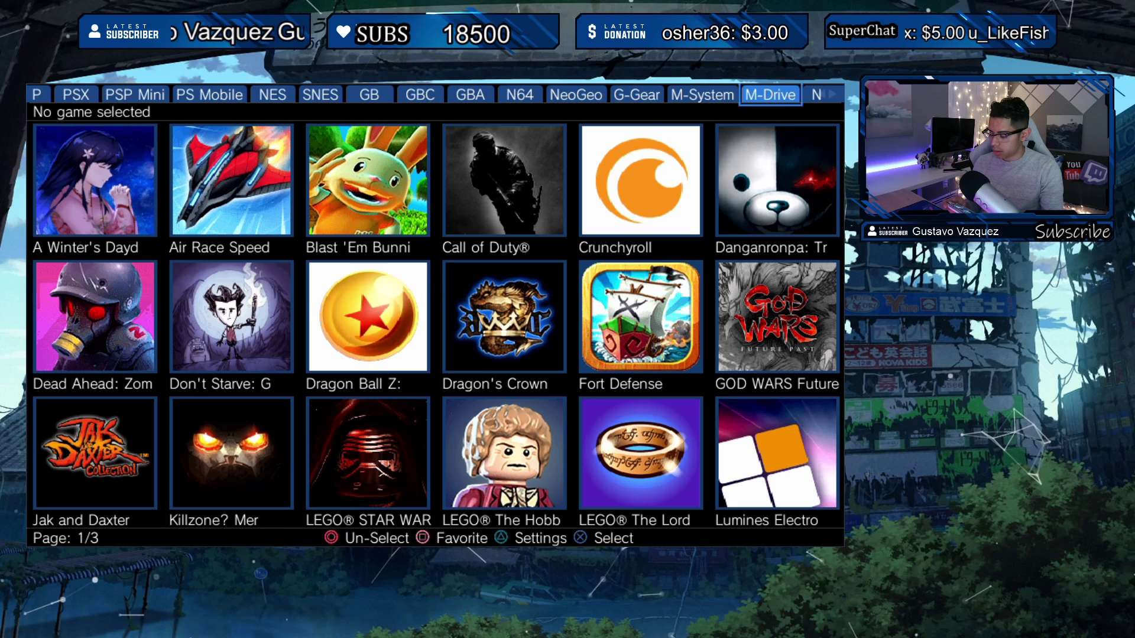
key("r")
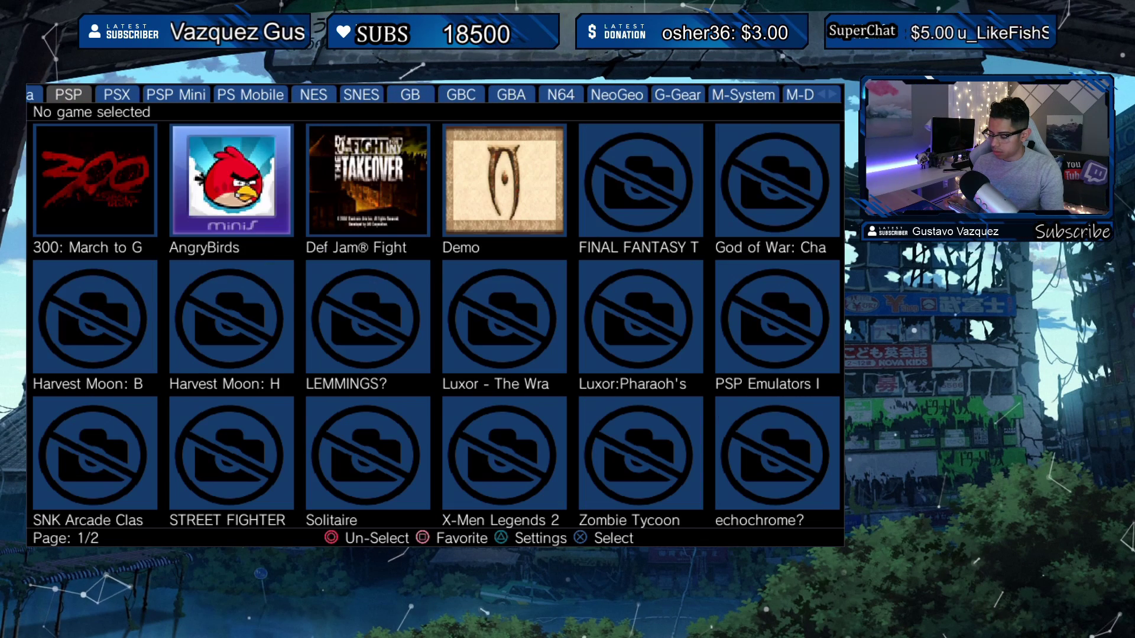
Return to the Vita category and browse its games through to the third page.
key("Left")
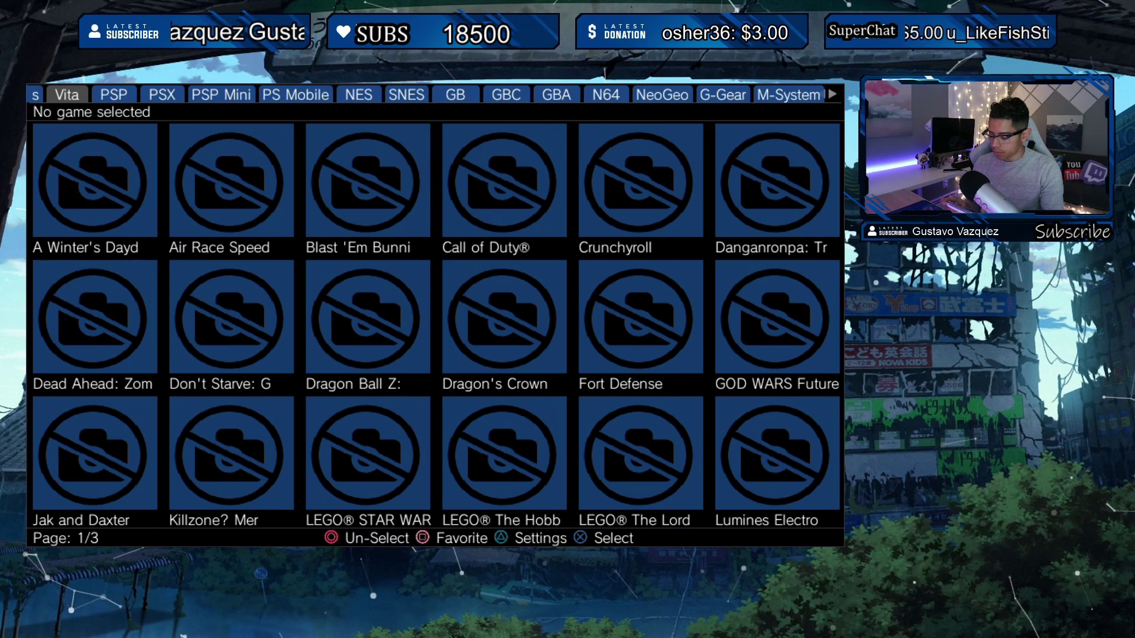
key("Right")
key("Right")
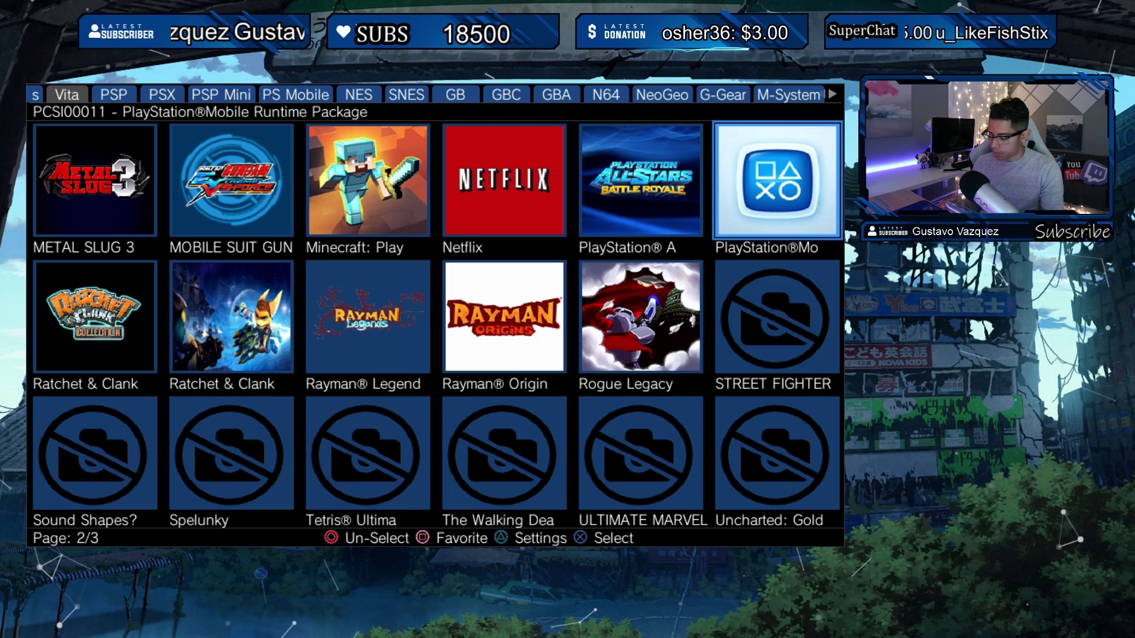
key("Left")
key("Left")
key("Left")
key("Left")
key("Left")
key("Right")
key("Down")
key("Down")
key("Right")
key("Right")
key("Up")
key("Left")
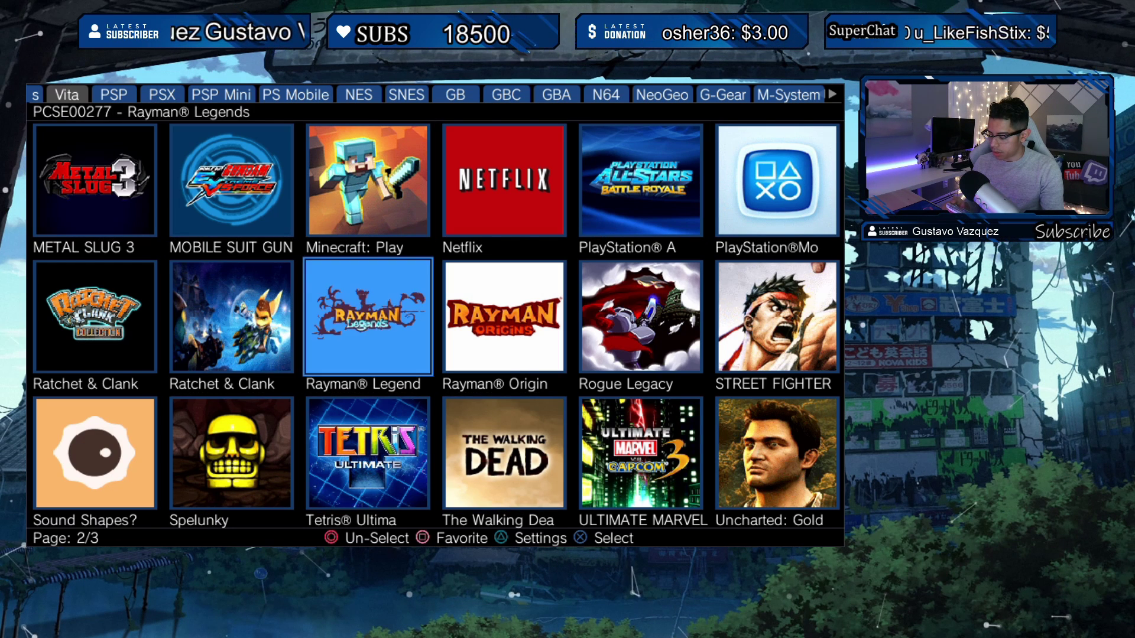
key("Left")
key("Left")
key("Left")
key("Left")
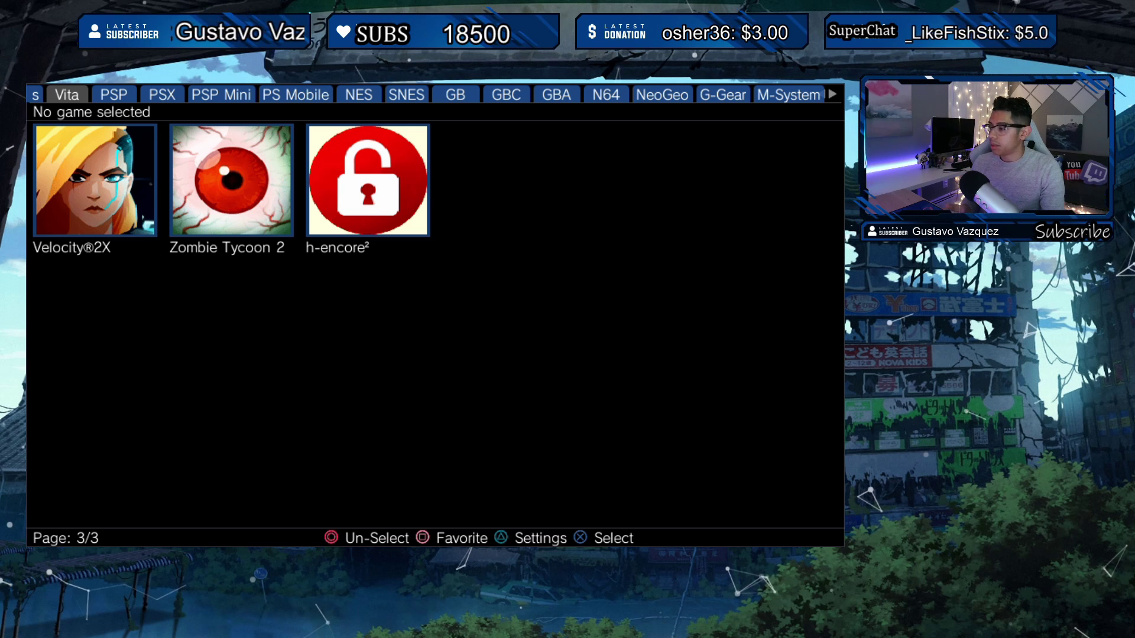
Examine the Vita games on the first and second pages, ending on Spelunky.
key("Left")
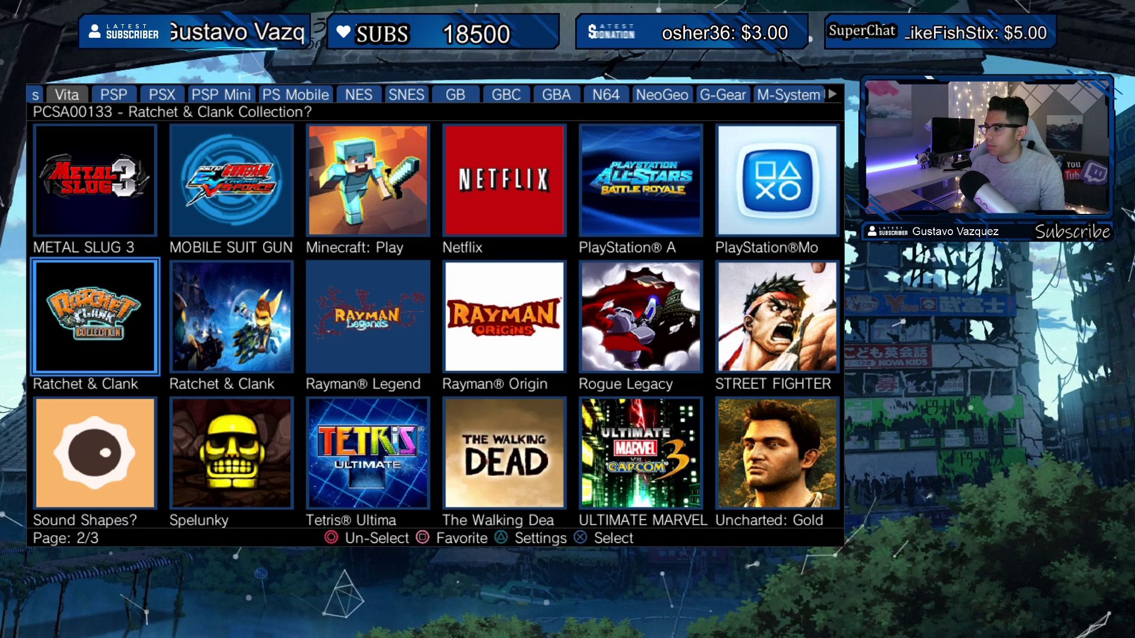
key("Left")
key("Right")
key("Right")
key("Right")
key("Right")
key("Right")
key("Right")
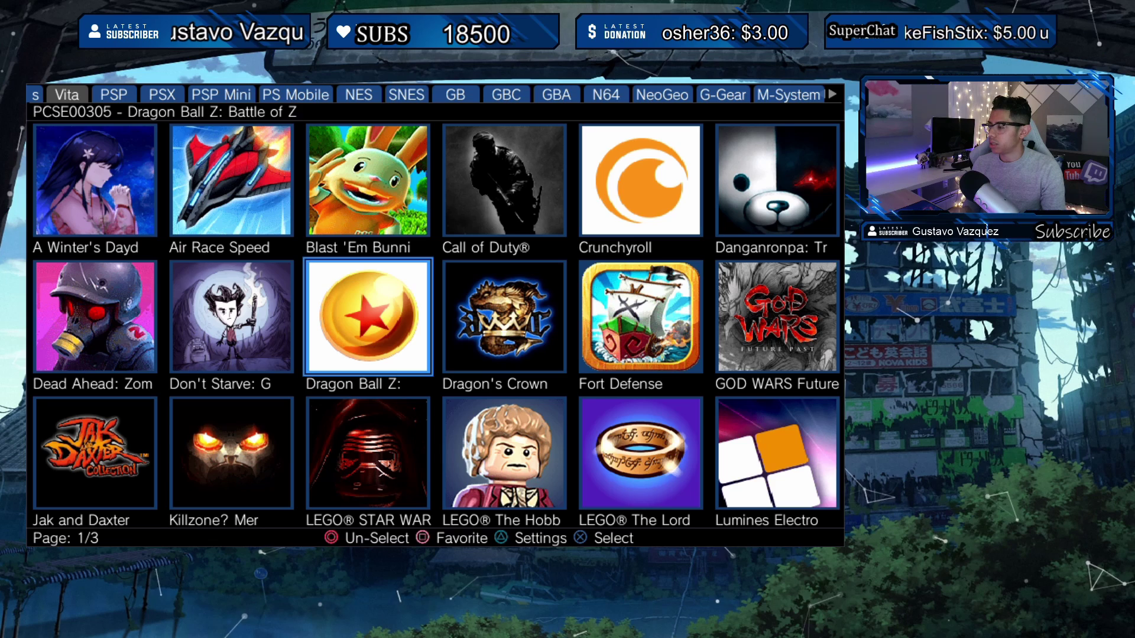
key("Left")
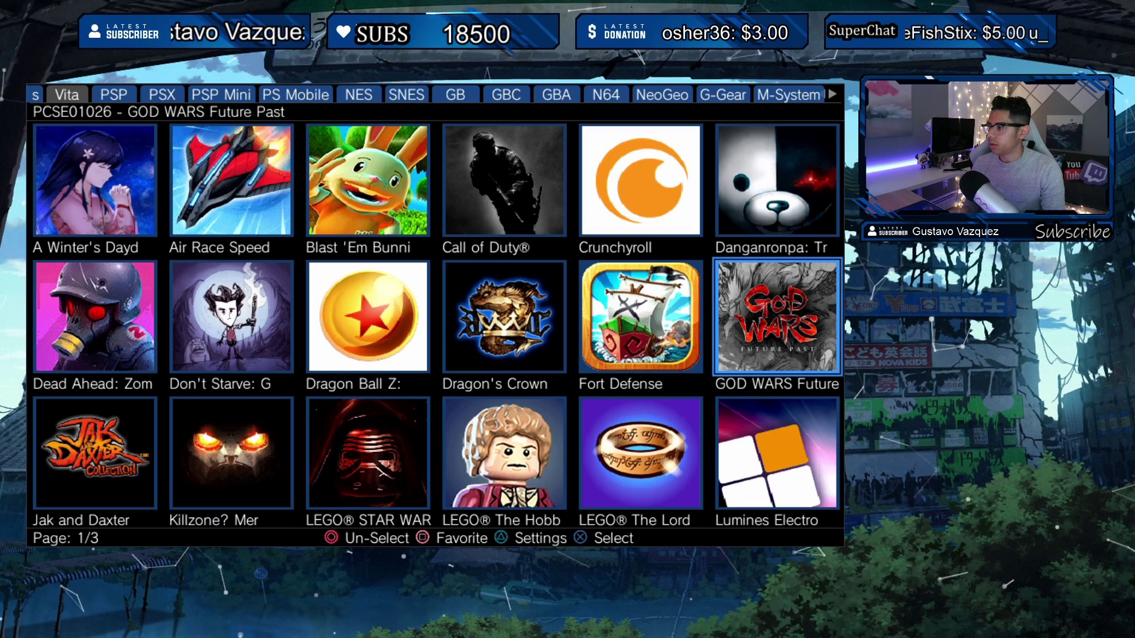
key("Left")
key("Right")
key("Right")
key("Left")
key("Left")
key("Left")
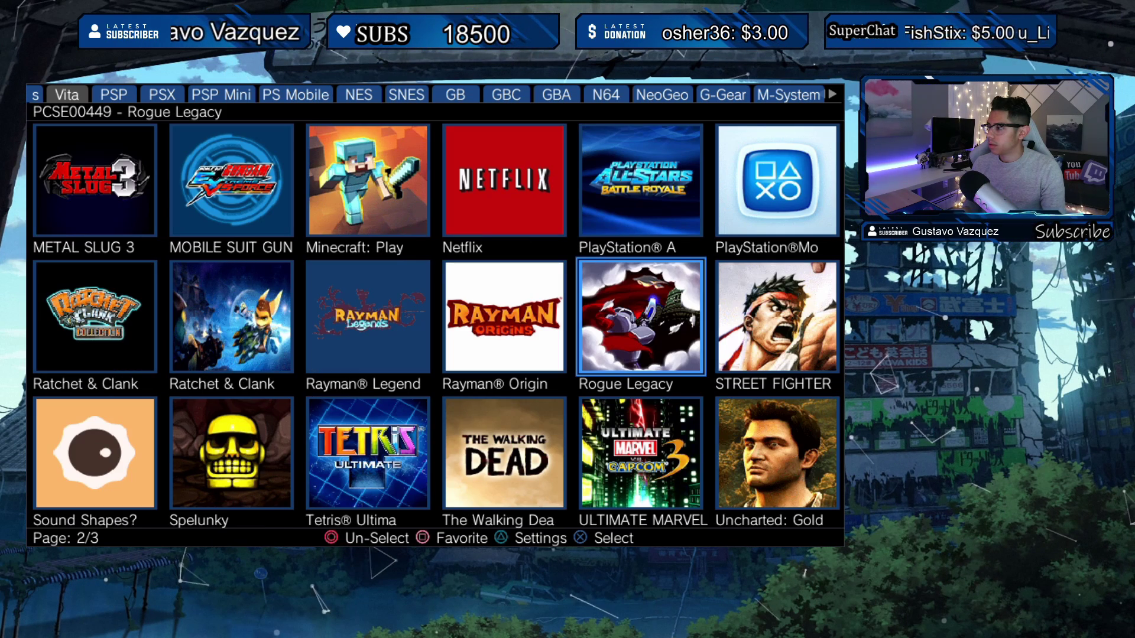
key("Down")
key("Up")
key("Left")
key("Down")
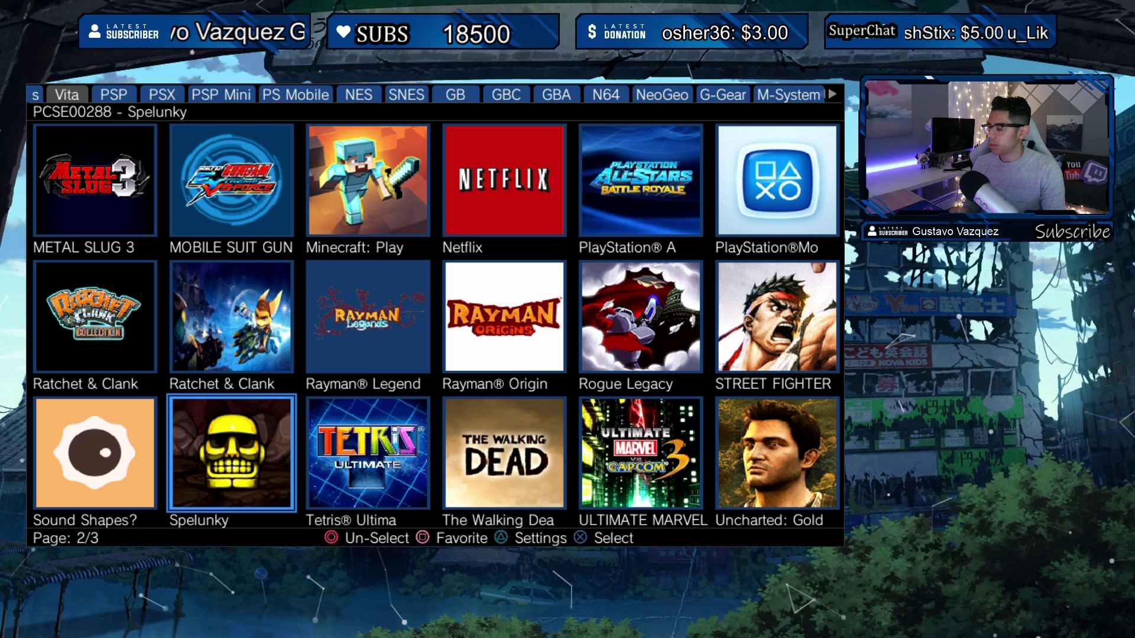
Highlight the Street Fighter game on the second Vita page and launch it.
key("Left")
key("Up")
key("Right")
key("Right")
key("Right")
key("Right")
key("Right")
key("Return")
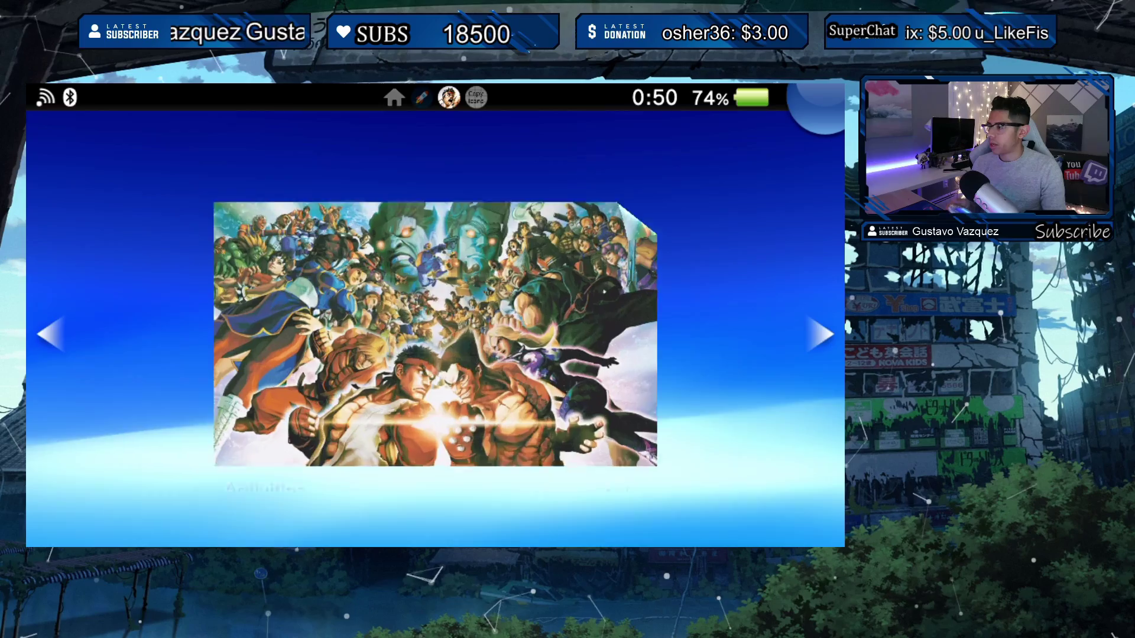
key("Return")
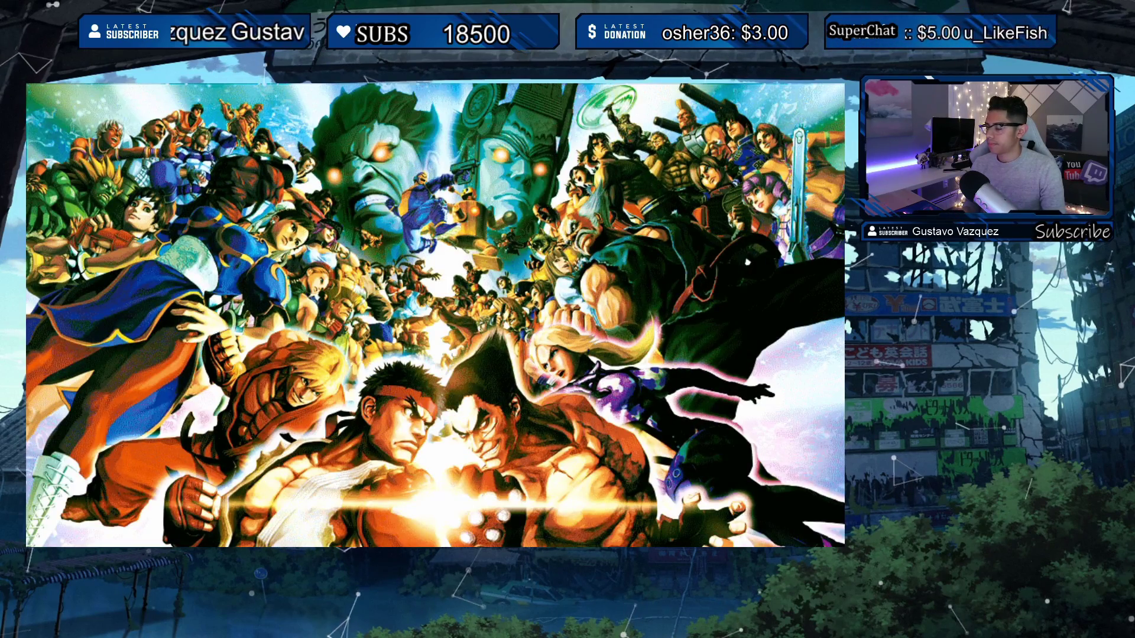
Close the Street Fighter game and return to the first page of Vita games in Launcher.
key("Home")
key("Escape")
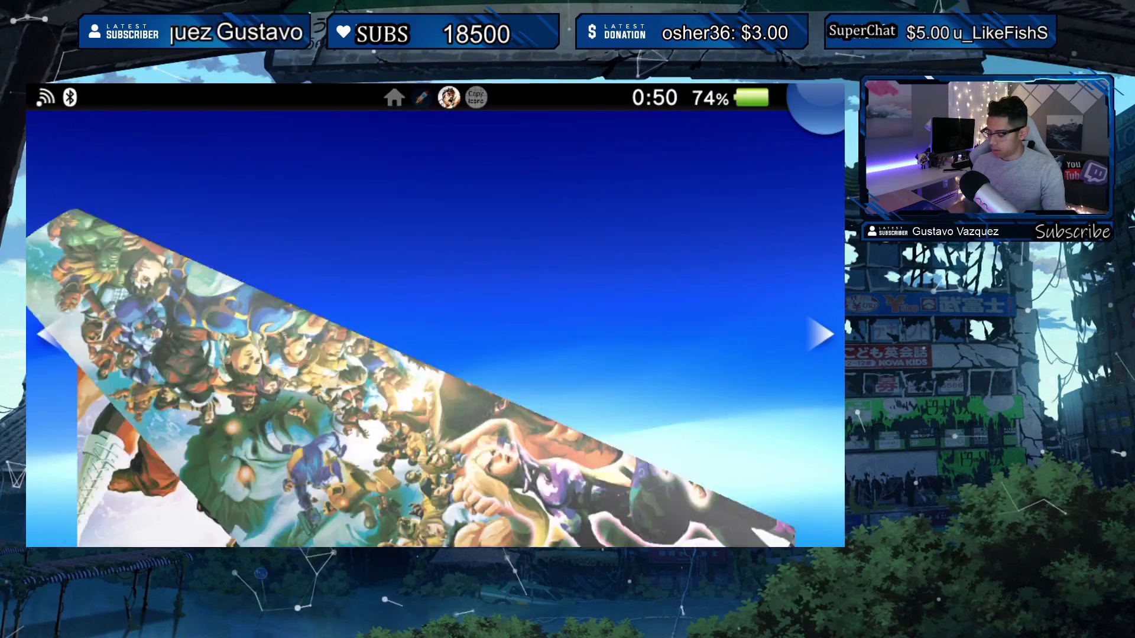
key("Up")
key("Right")
key("Right")
key("Right")
key("Left")
Find Rayman Origins on the second page of Vita games and mark it as a favorite.
key("Right")
key("Up")
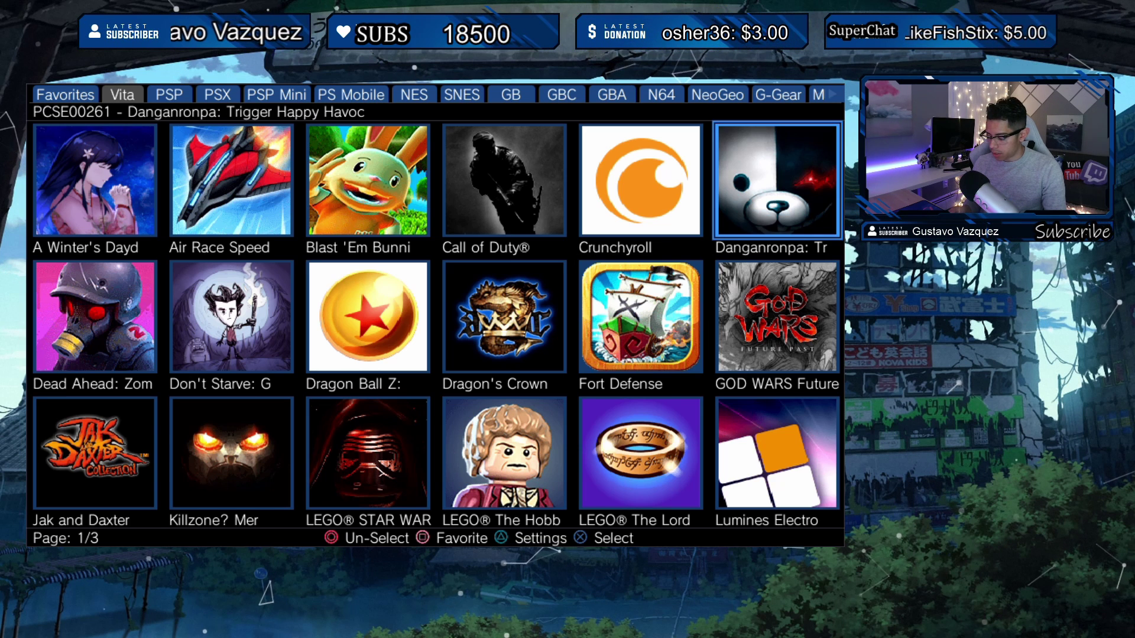
key("Right")
key("Down")
key("Left")
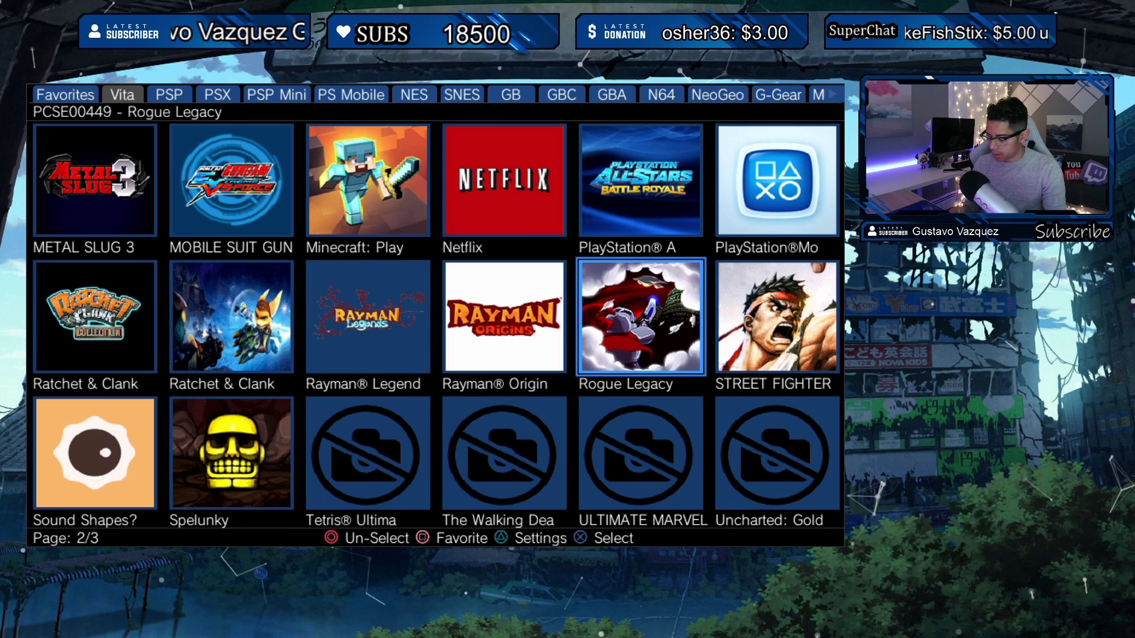
key("Left")
key("Up")
key("Down")
key("Right")
key("Right")
key("Left")
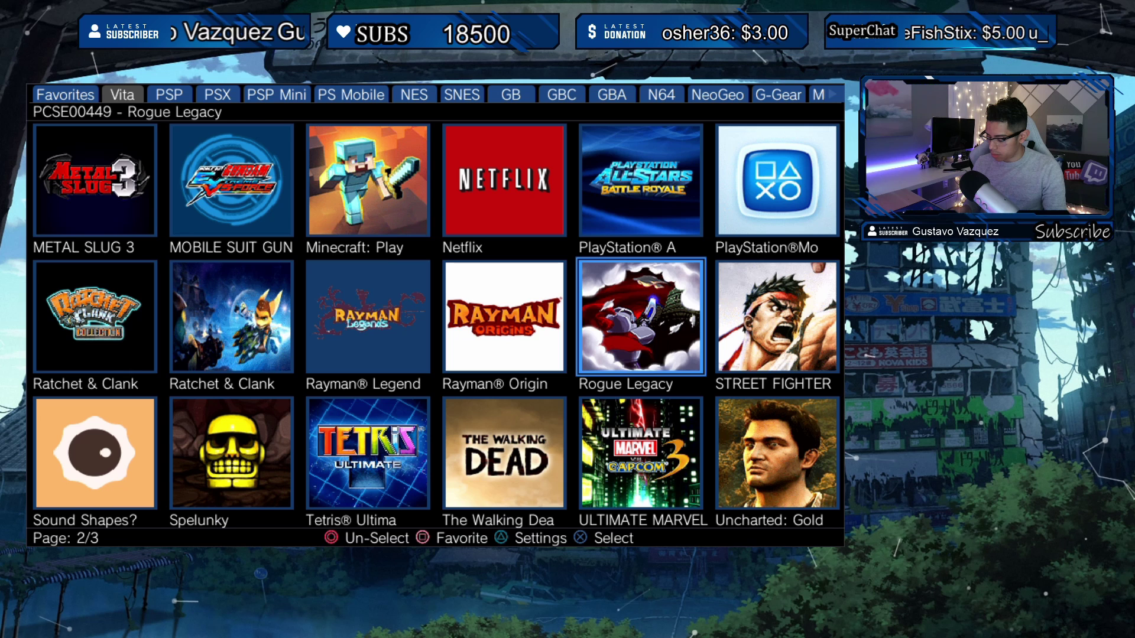
key("Left")
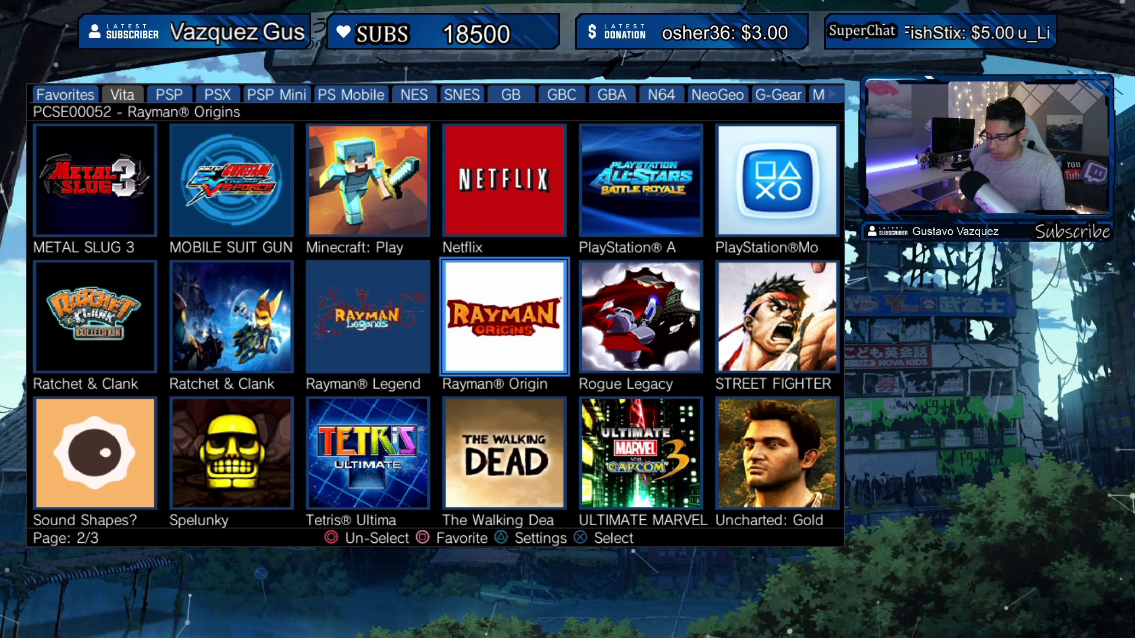
key("Left")
key("Right")
key("Left")
key("Right")
key("Left")
key("Right")
key("Down")
key("Up")
Leave the Vita games list and open the Favorites category.
key("Left")
key("Up")
key("Left")
key("Left")
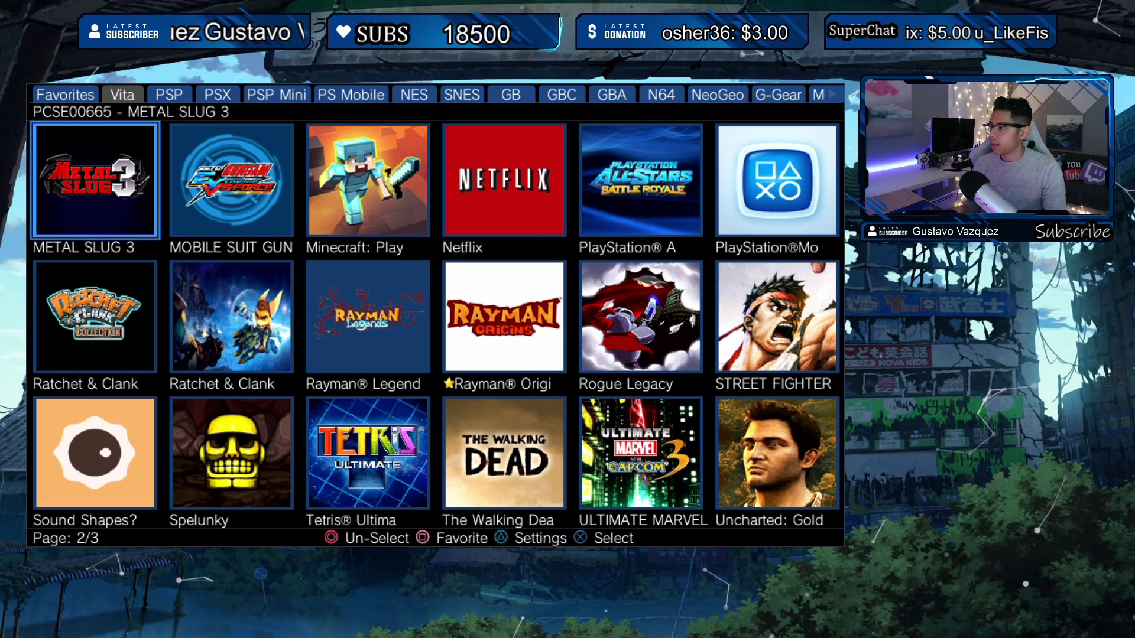
key("q")
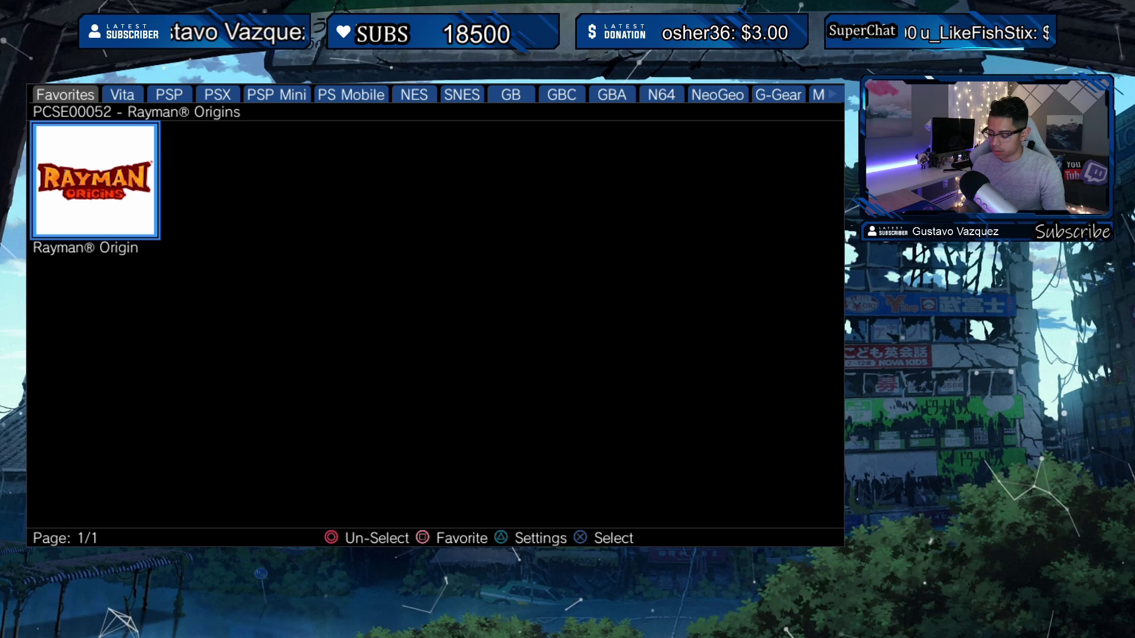
Review the global settings and the rescan option for the Favorites category, and close the dialog without changes.
key("Right")
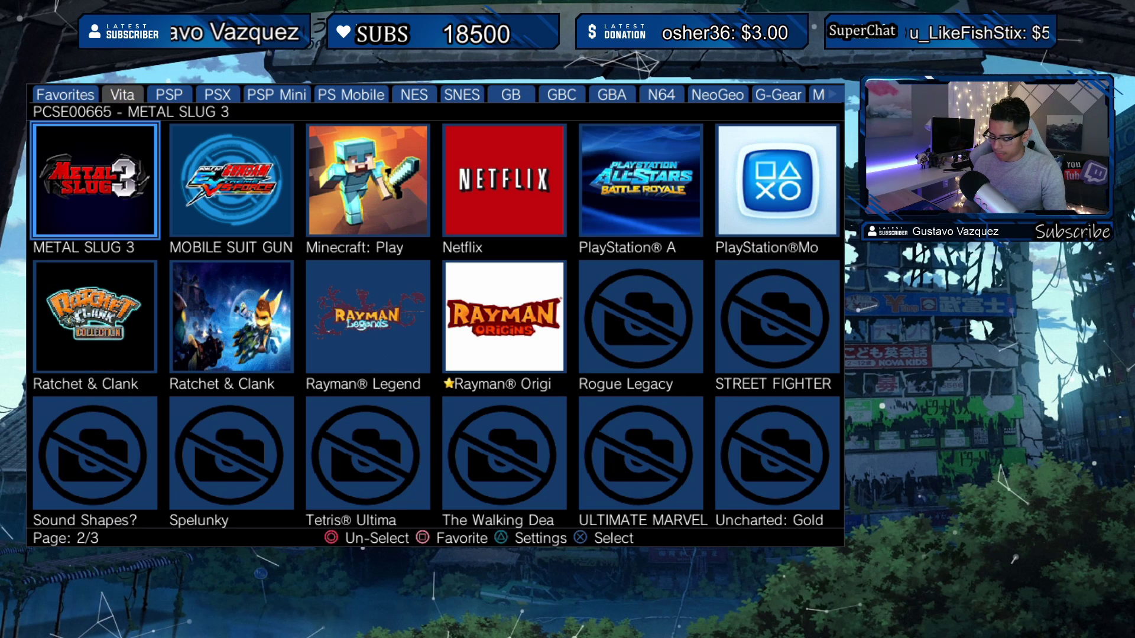
key("Left")
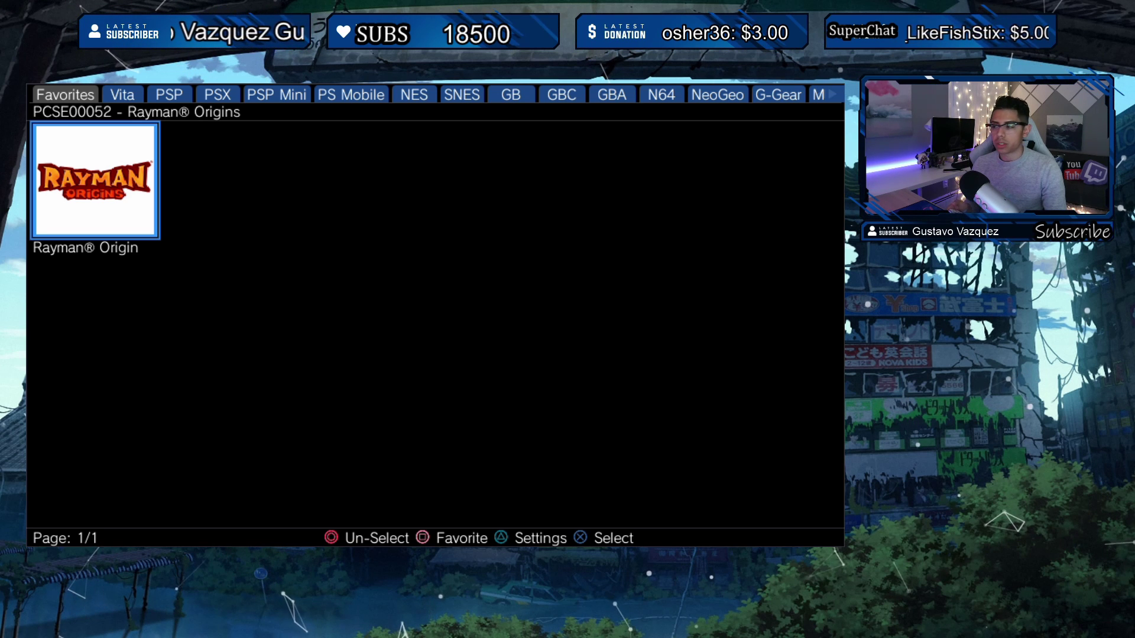
key("v")
key("Down")
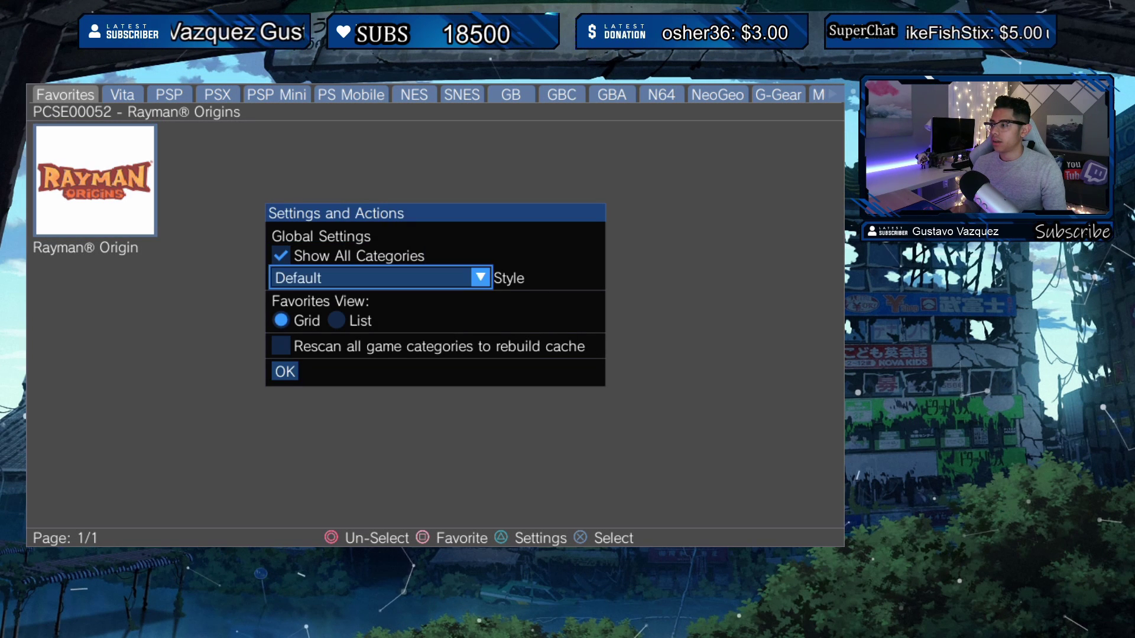
key("Down")
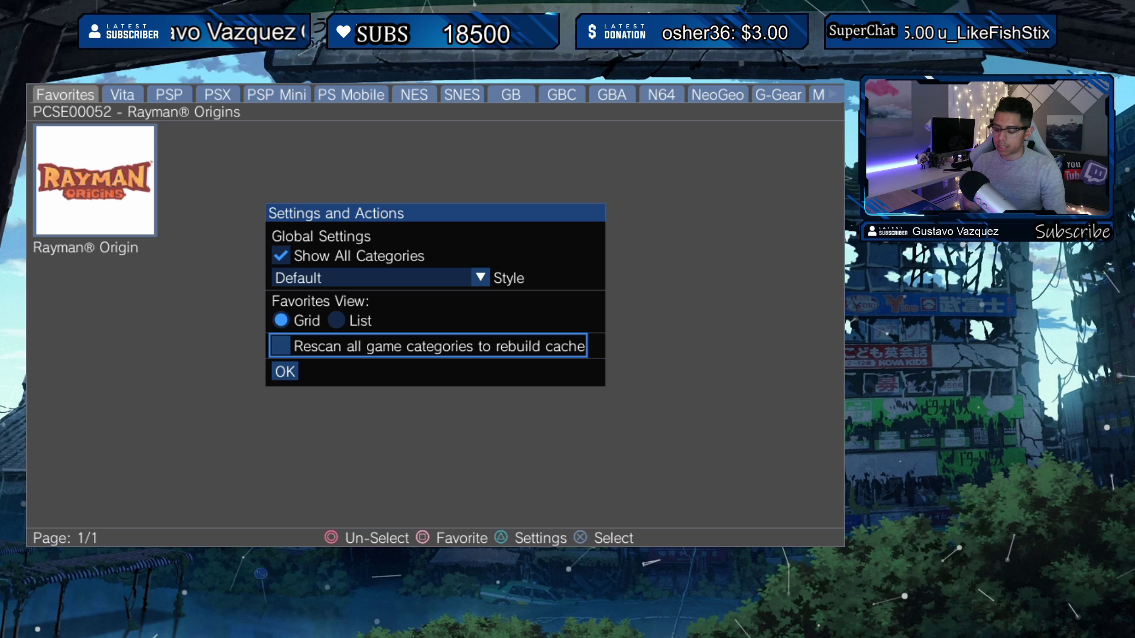
key("Down")
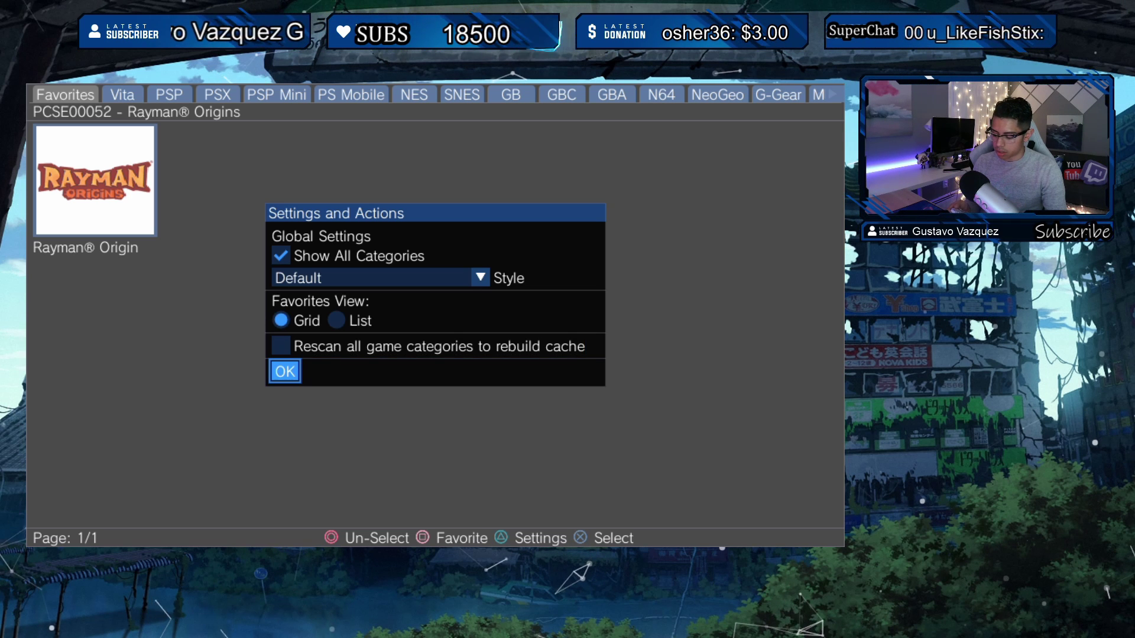
key("Return")
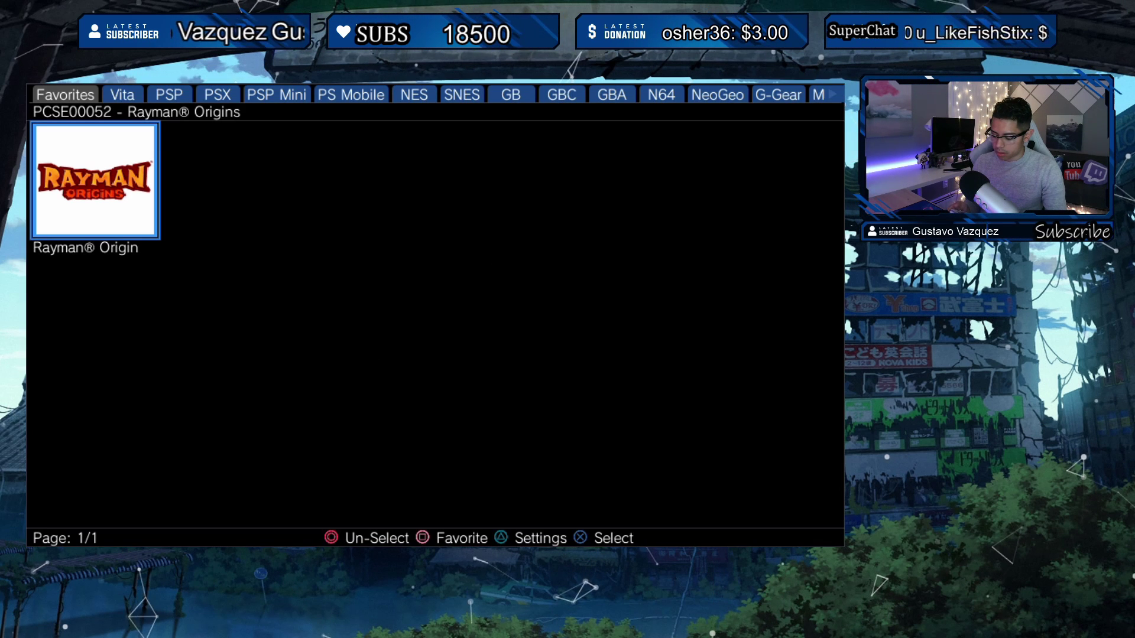
Check which styles are available in the Favorites settings, keeping Default.
key("v")
key("Down")
key("Up")
key("Down")
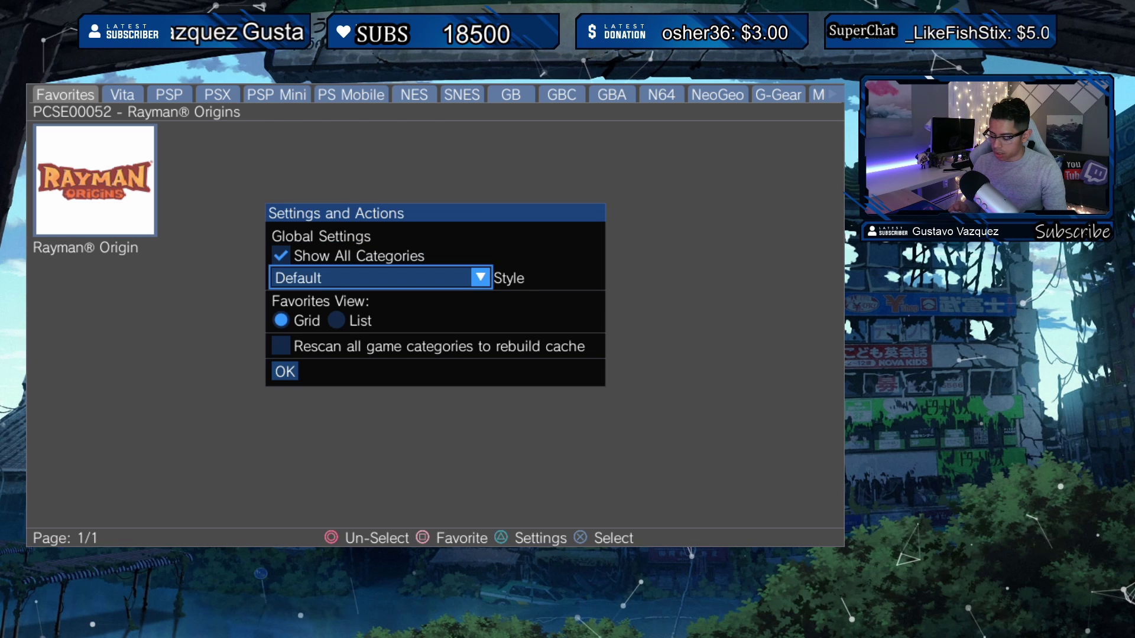
key("Return")
Set the Favorites view to List and apply the settings.
key("Return")
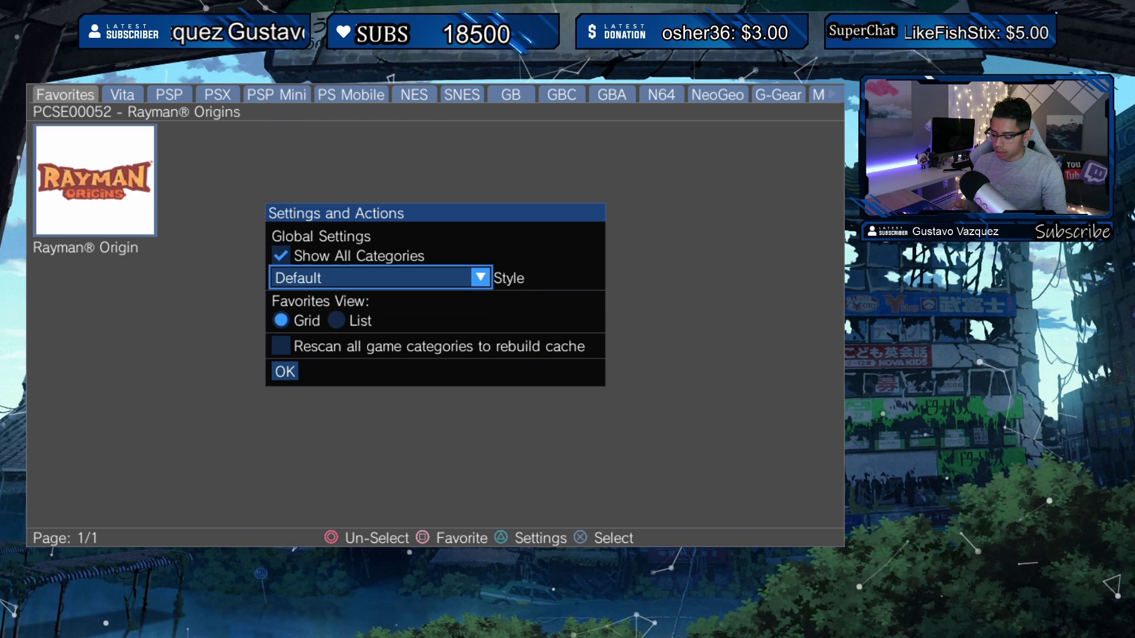
key("Down")
key("Right")
key("Left")
key("Right")
key("Return")
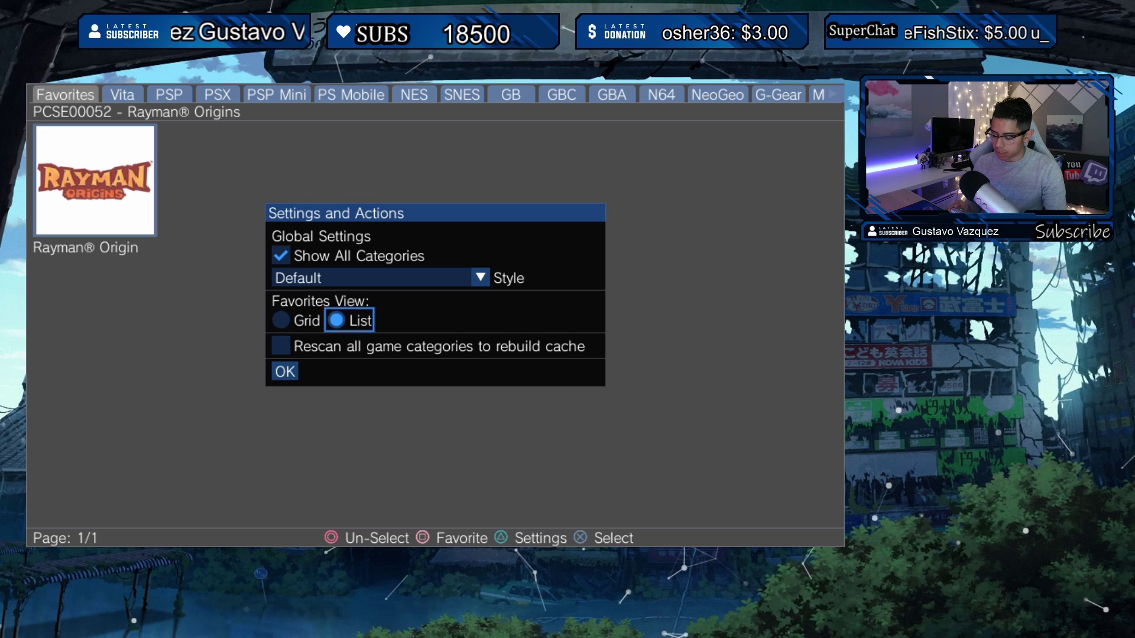
key("Down")
key("Down")
key("Return")
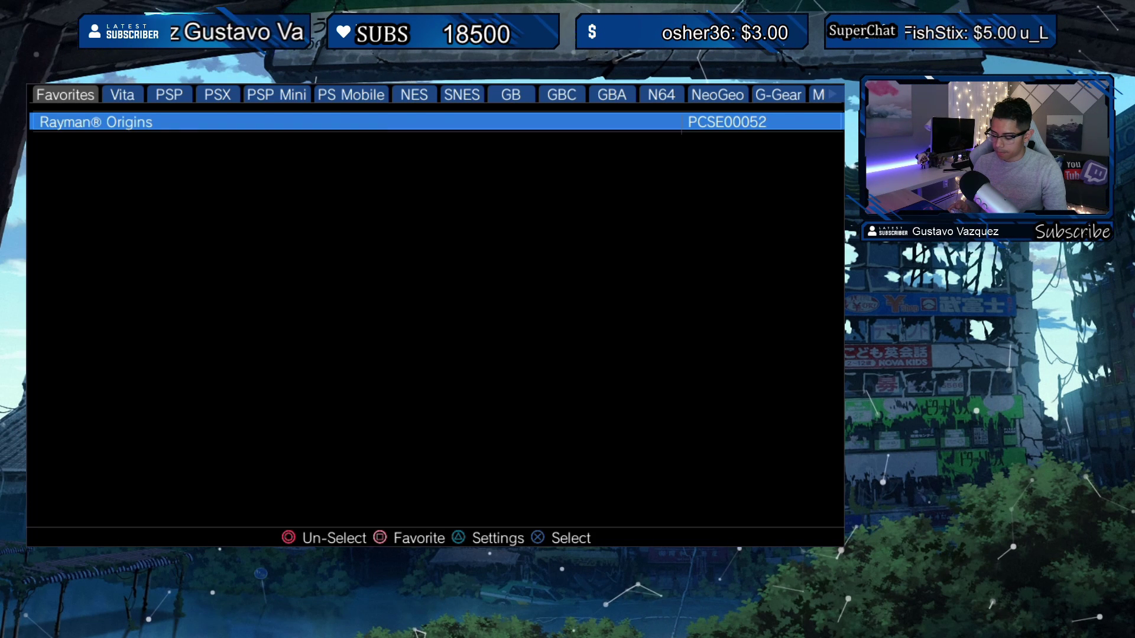
Open the PSP category and rescan the games in that category only.
key("Right")
key("Right")
key("Left")
key("Page_Down")
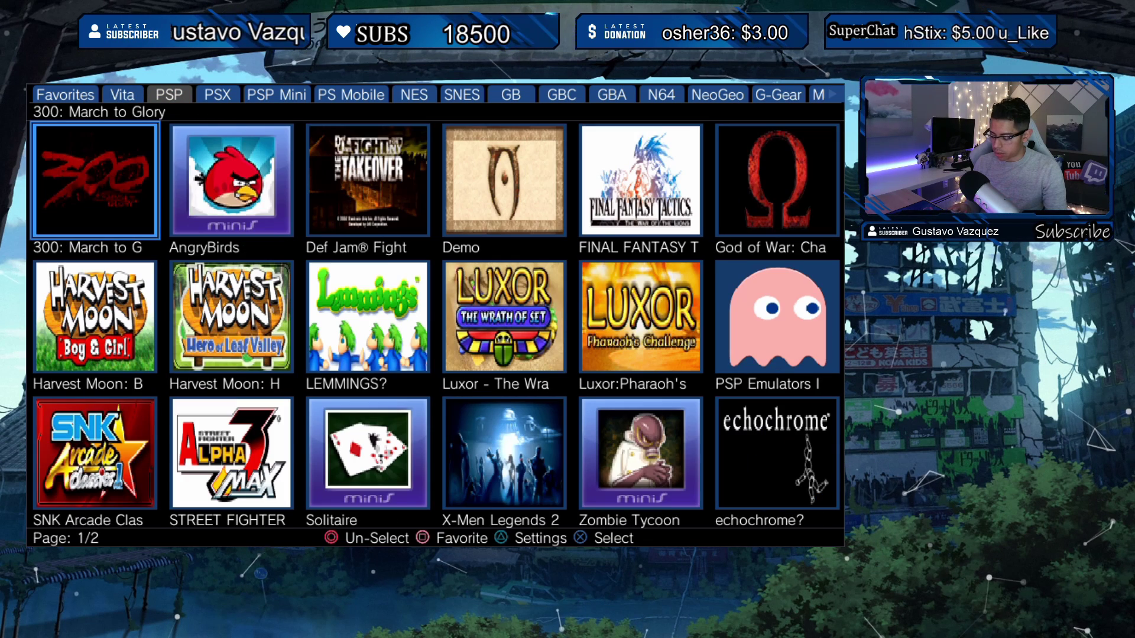
key("t")
key("Down")
key("Down")
key("Down")
key("Down")
key("Return")
key("Down")
key("Return")
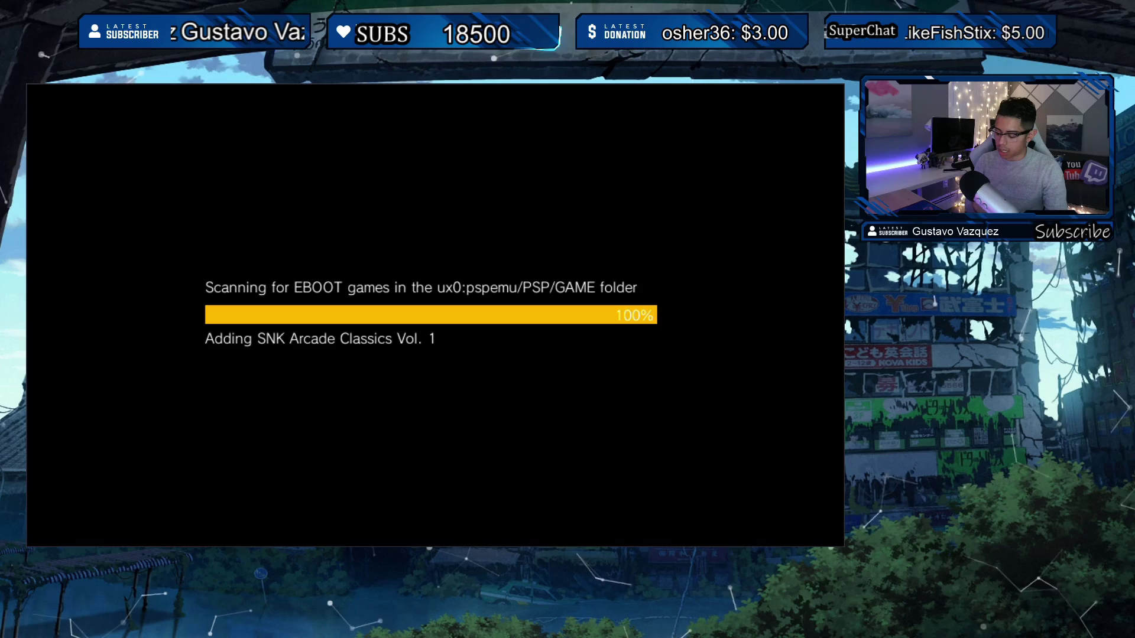
Review the PSP category's rescan options and the available styles in its settings, keeping the Default style.
key("Left")
key("t")
key("Down")
key("Down")
key("Down")
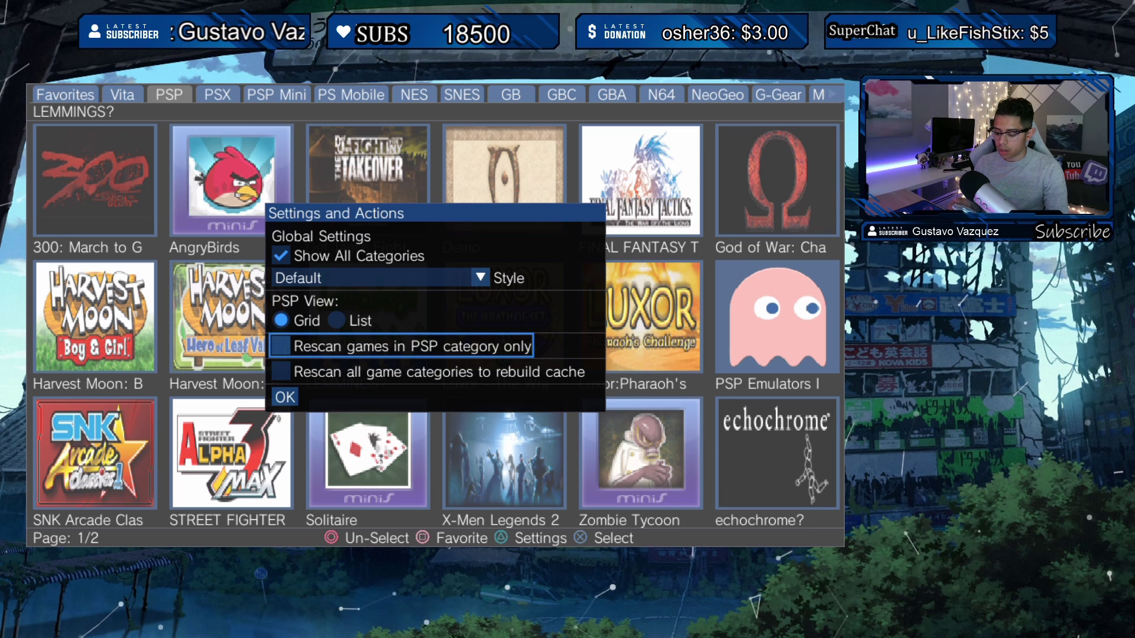
key("Down")
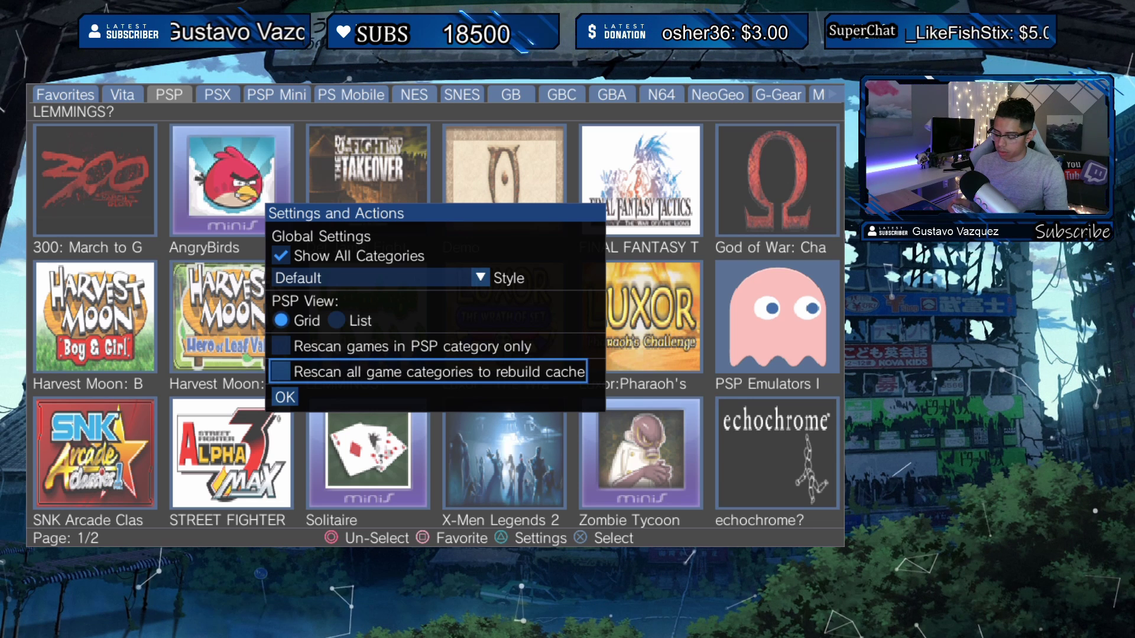
key("Up")
key("Up")
key("Up")
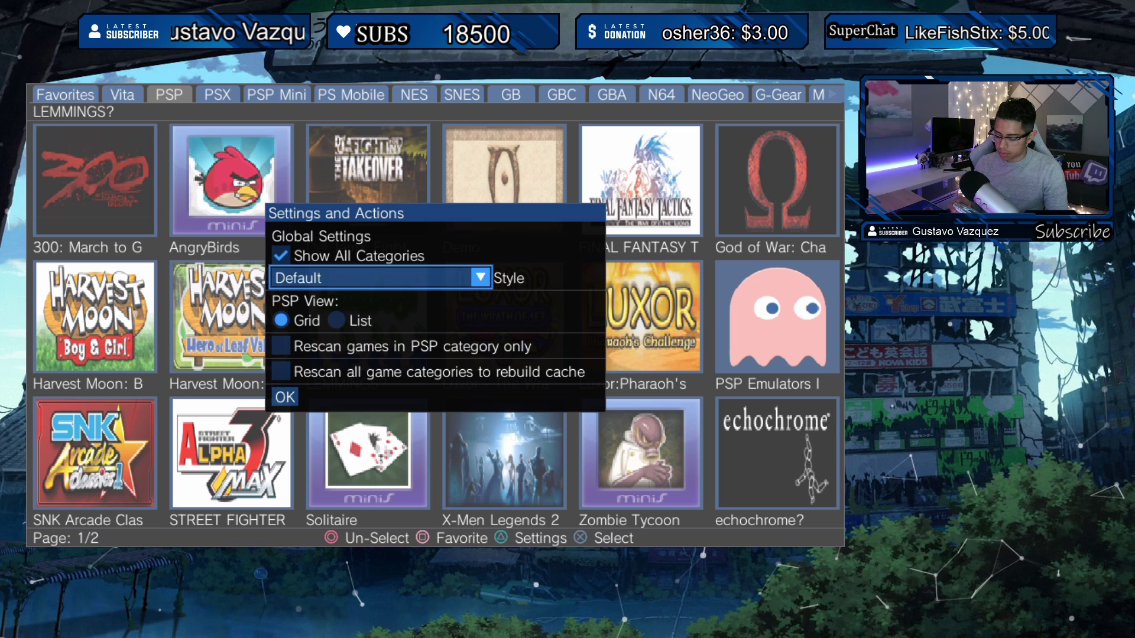
key("Return")
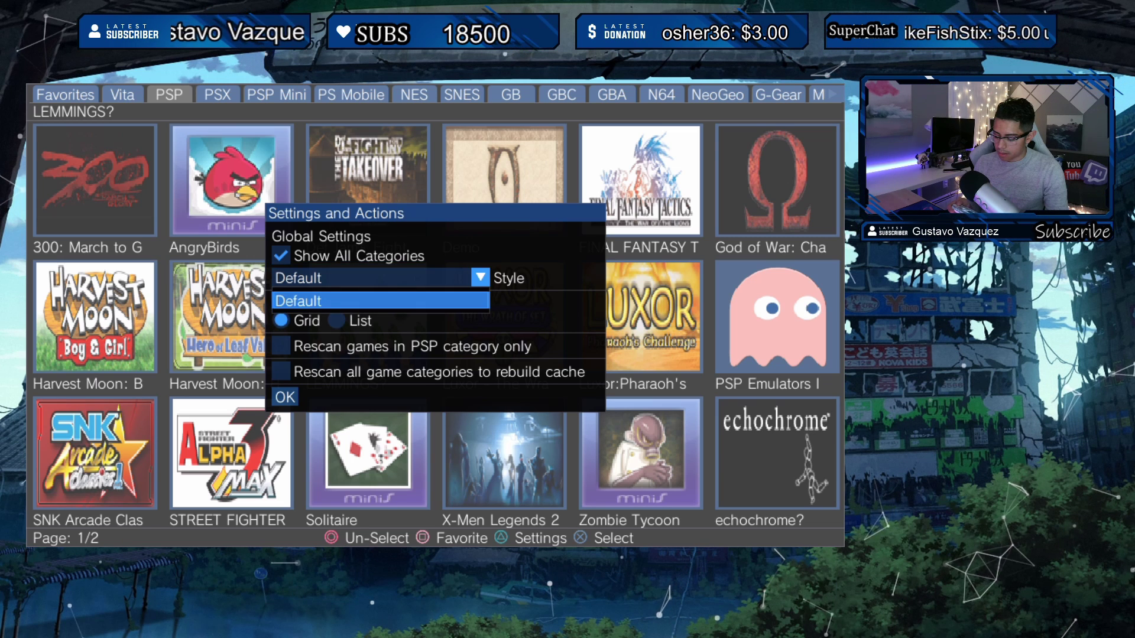
key("Return")
Try turning Show All Categories off and on, leave it enabled, and close the settings.
key("Down")
key("Up")
key("Up")
key("Return")
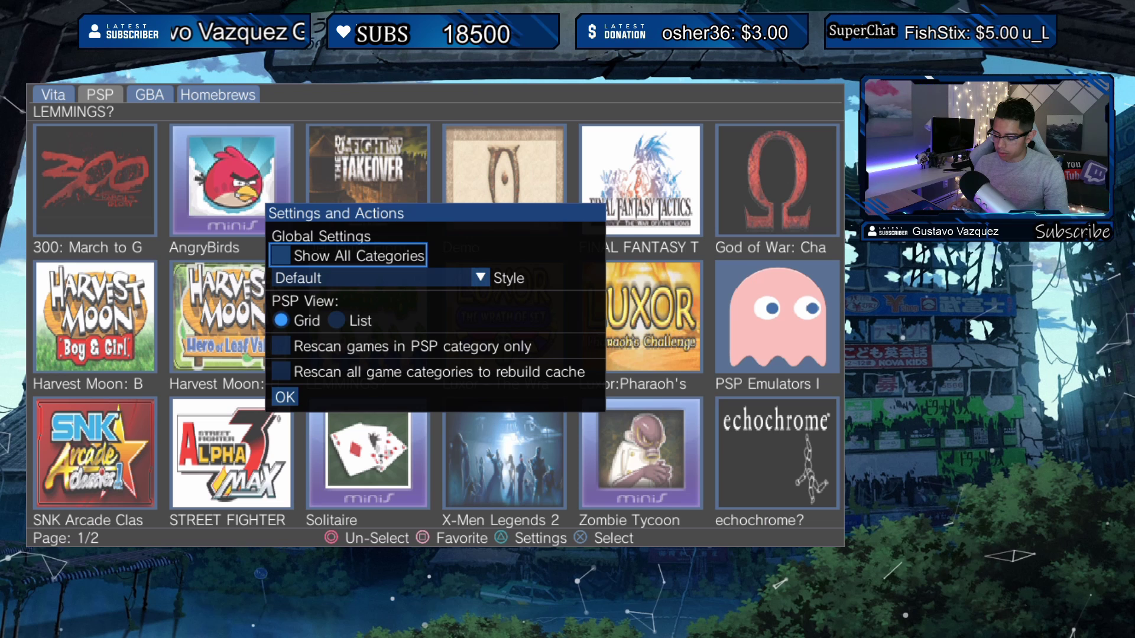
key("Return")
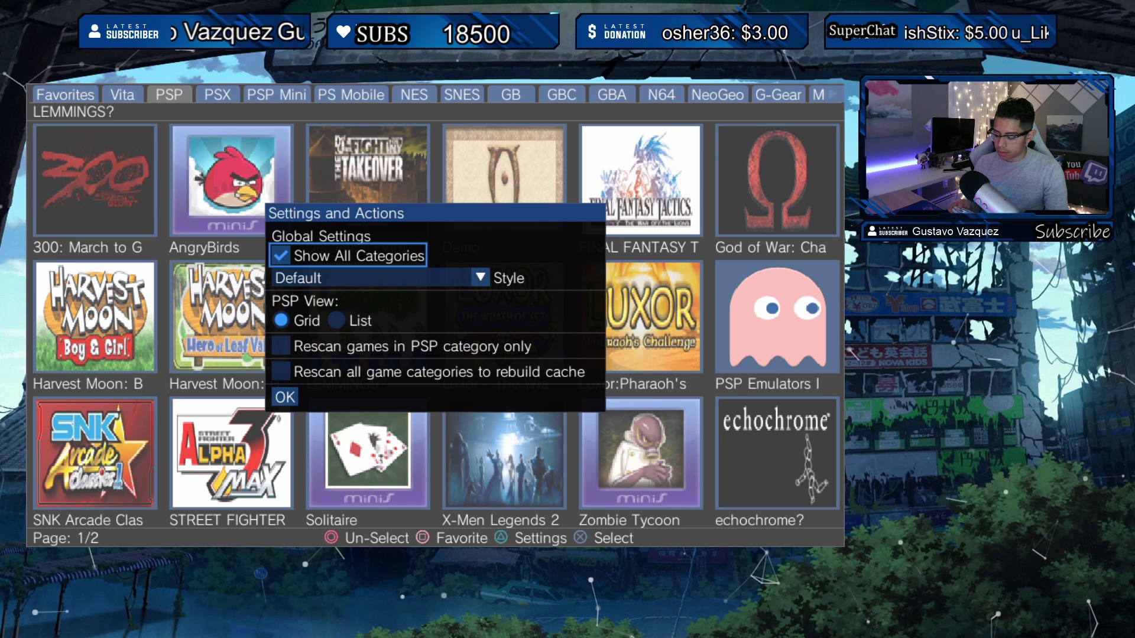
key("Return")
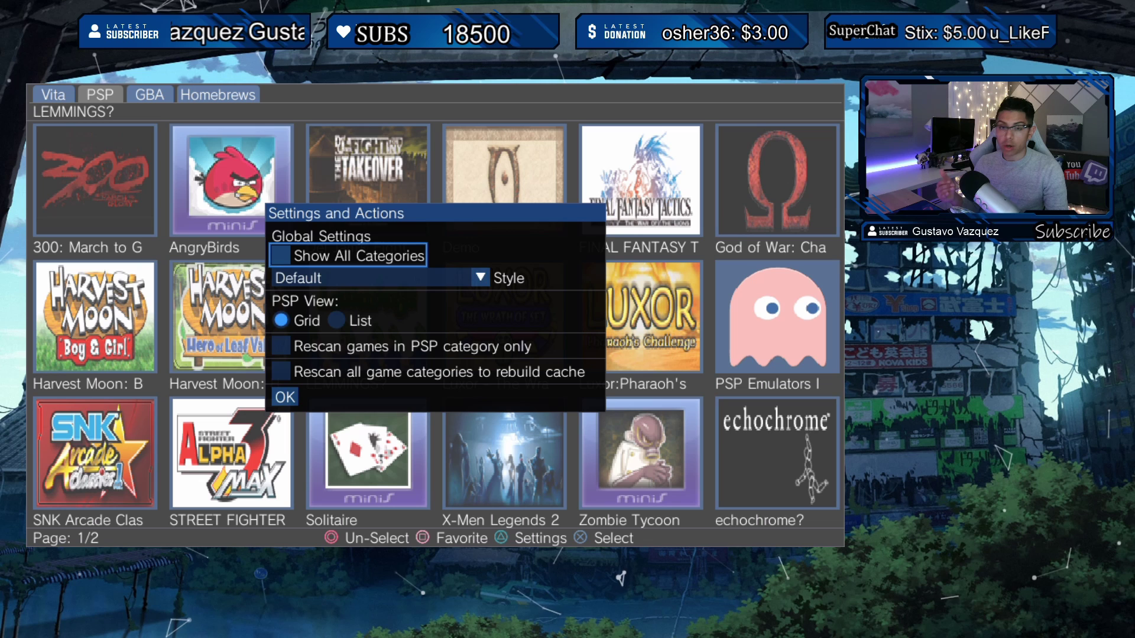
key("Return")
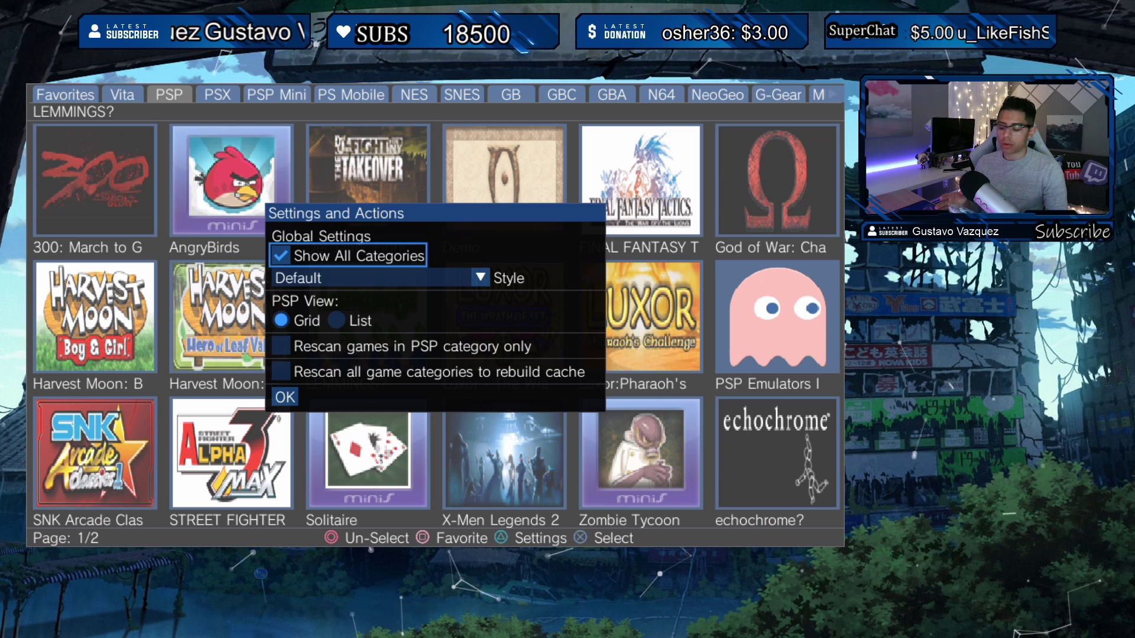
key("Down")
key("Down")
key("Down")
key("Down")
key("Down")
key("Return")
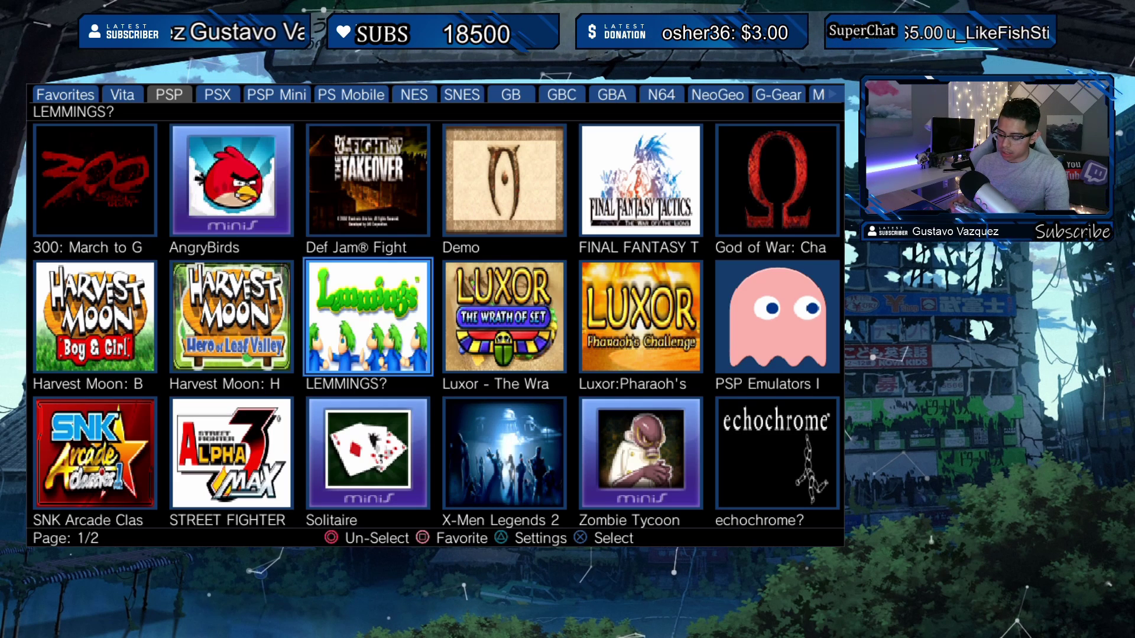
Look through the categories between PSP and SNES, return to PSP, and switch to the GBA category.
key("Right")
key("Right")
key("Right")
key("Right")
key("Left")
key("Left")
key("Left")
key("Left")
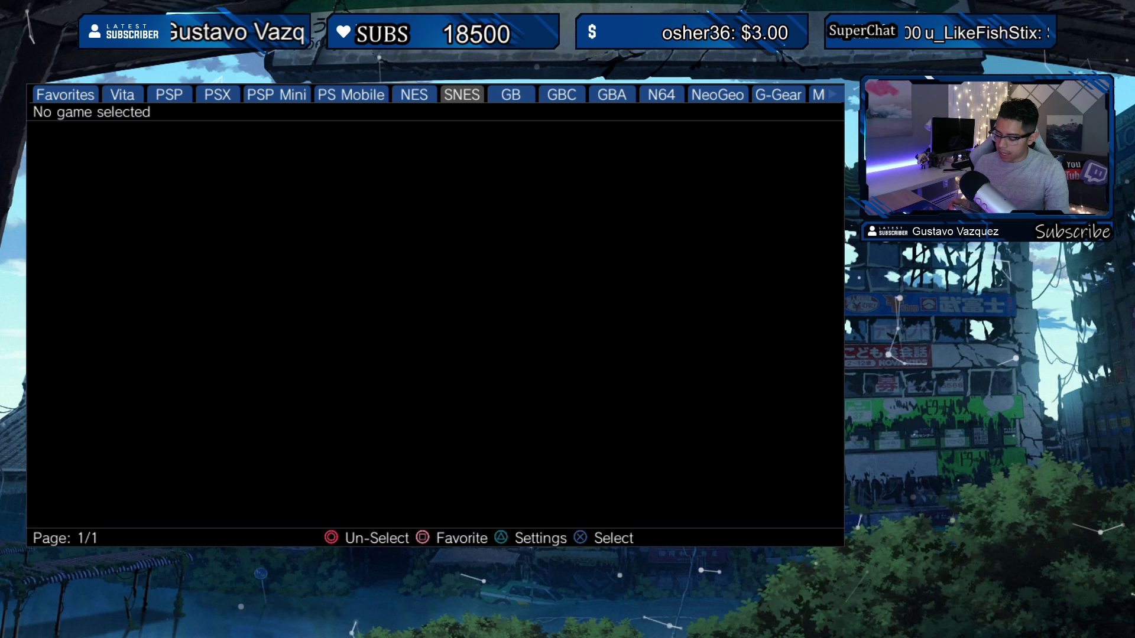
key("Left")
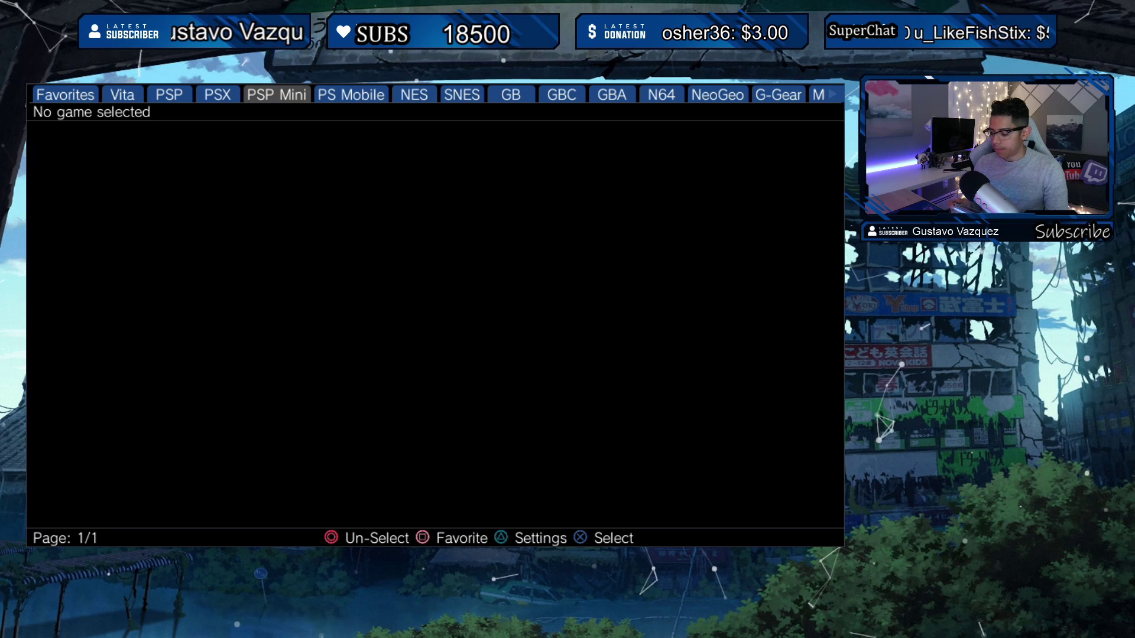
key("Left")
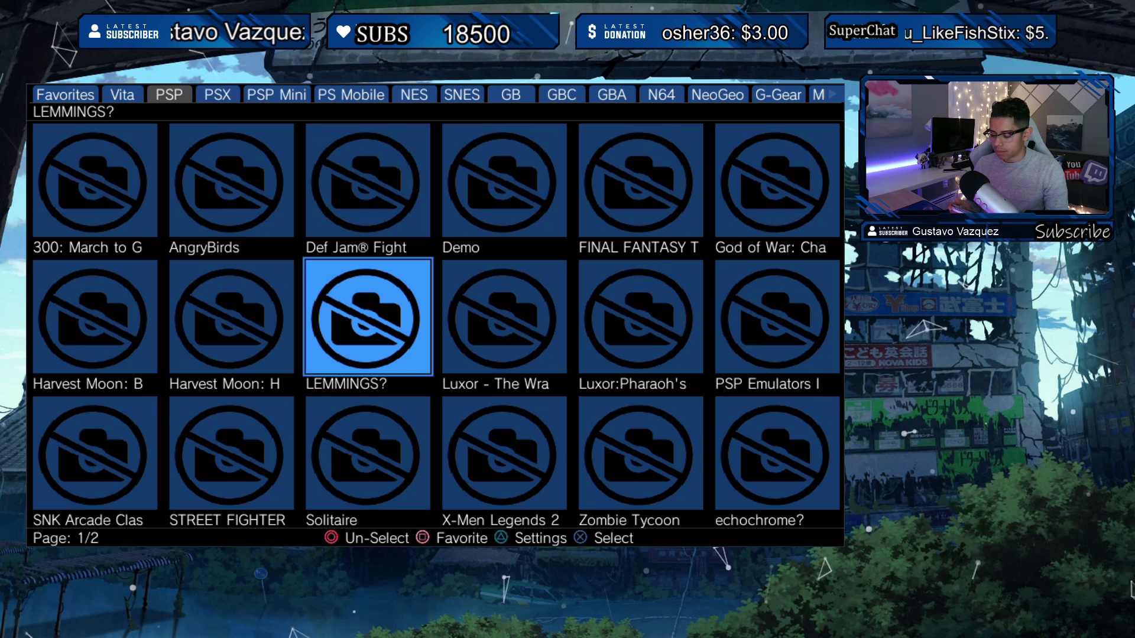
key("Right")
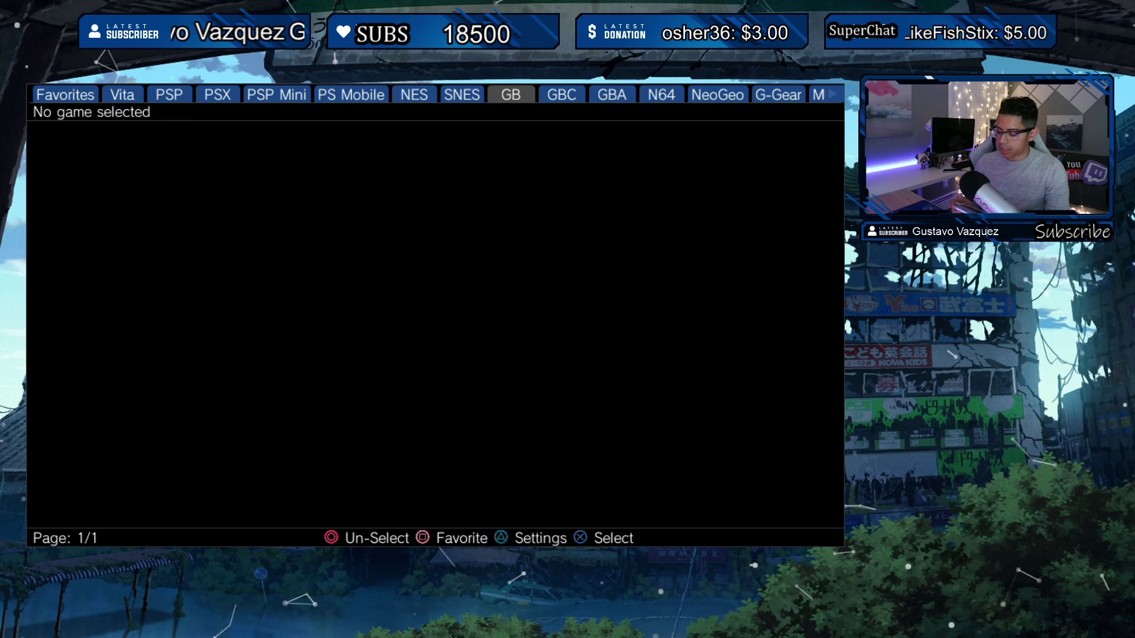
key("Right")
key("Right")
Browse the GBA games on the first page and continue to the Yu-Gi-Oh! titles on the second page.
key("Up")
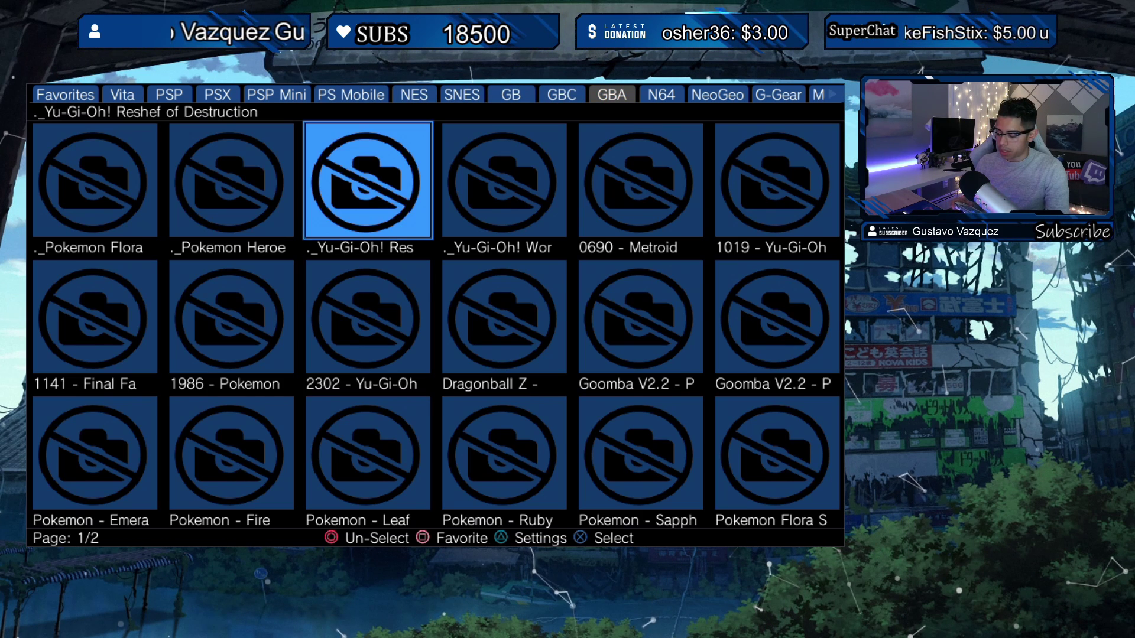
key("Left")
key("Left")
key("Right")
key("Right")
key("Right")
key("Right")
key("Down")
key("Down")
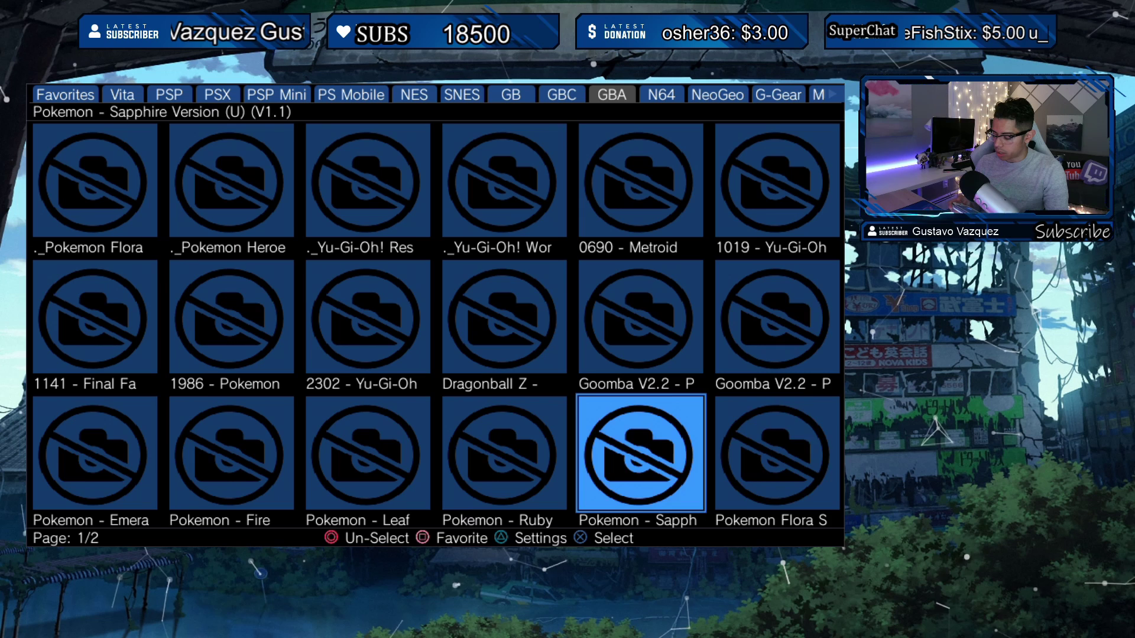
key("Right")
key("Right")
key("Up")
key("Up")
key("Left")
key("Left")
key("Right")
key("Right")
key("Right")
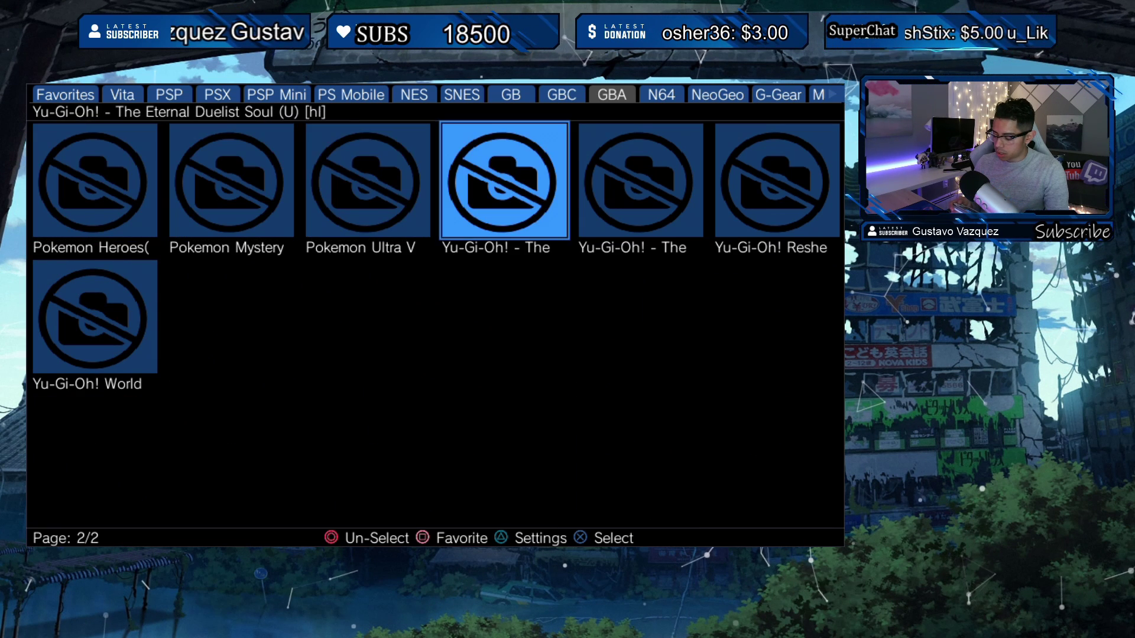
Move back and forth between the two pages of GBA games to examine the listed titles.
key("Left")
key("Left")
key("Left")
key("Left")
key("Down")
key("Down")
key("Up")
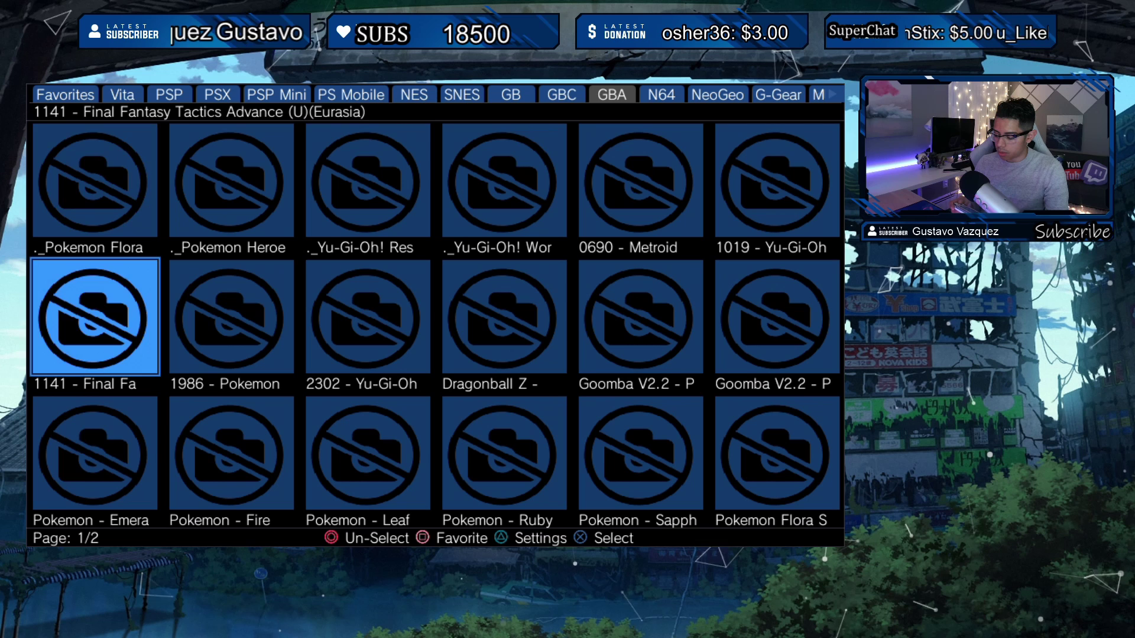
key("Up")
key("Left")
key("Right")
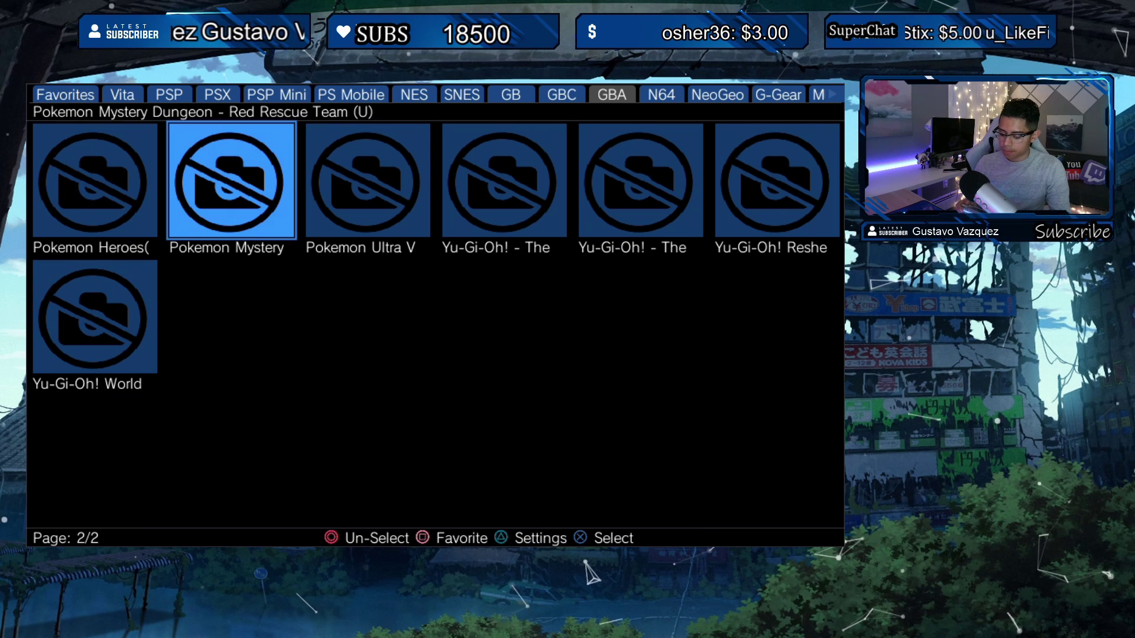
key("Right")
key("Right")
key("Right")
key("Left")
key("Left")
key("Left")
key("Left")
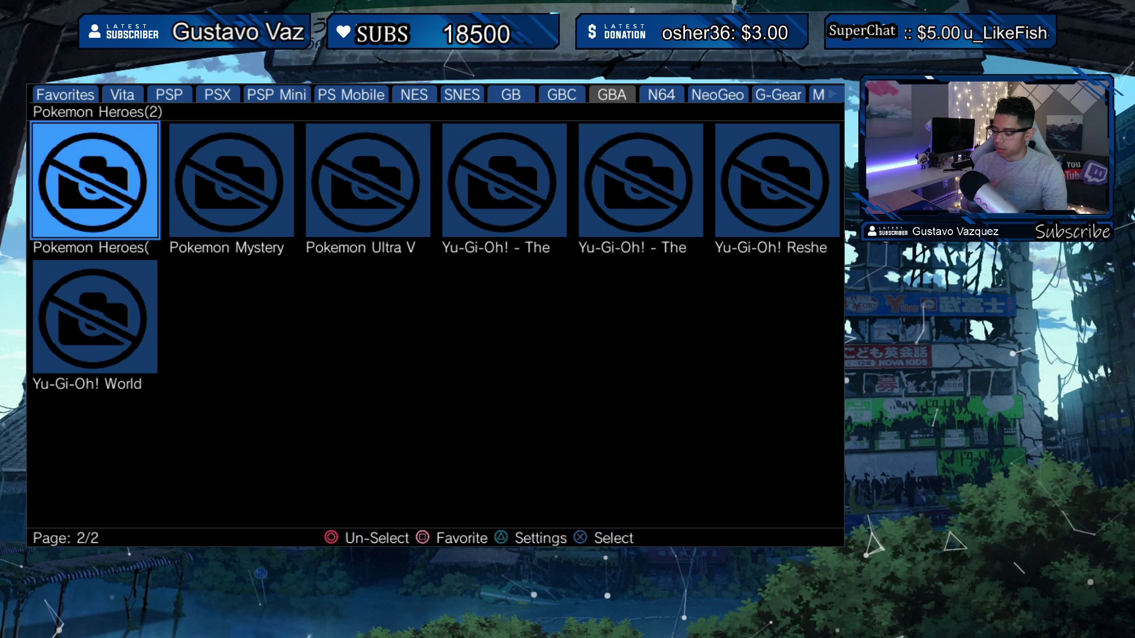
key("Left")
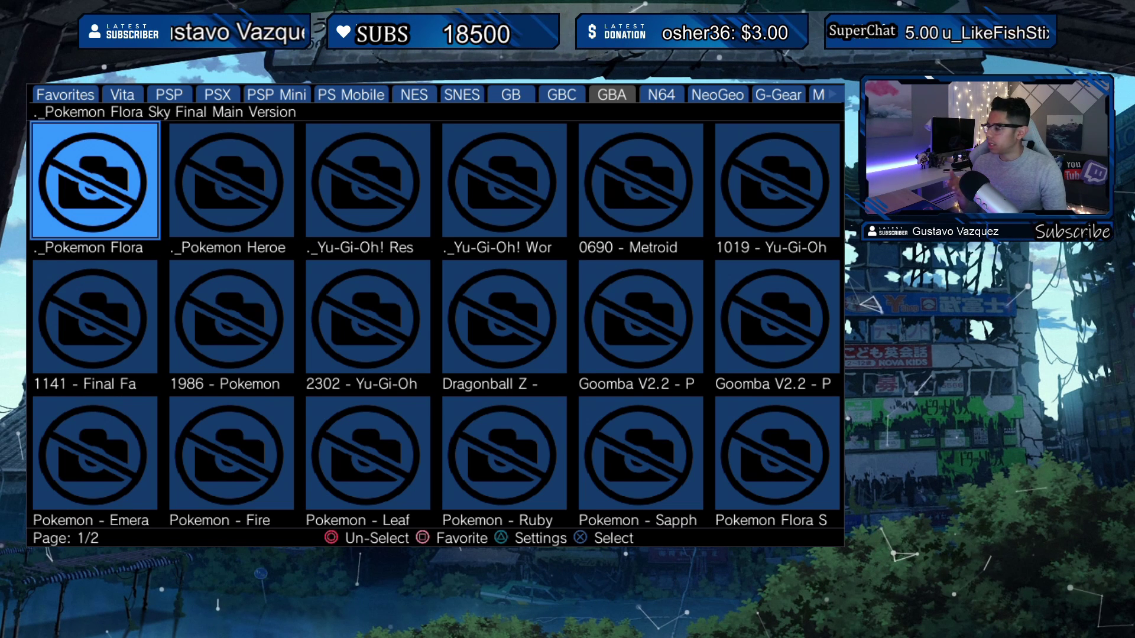
key("Right")
key("Right")
key("Right")
key("Right")
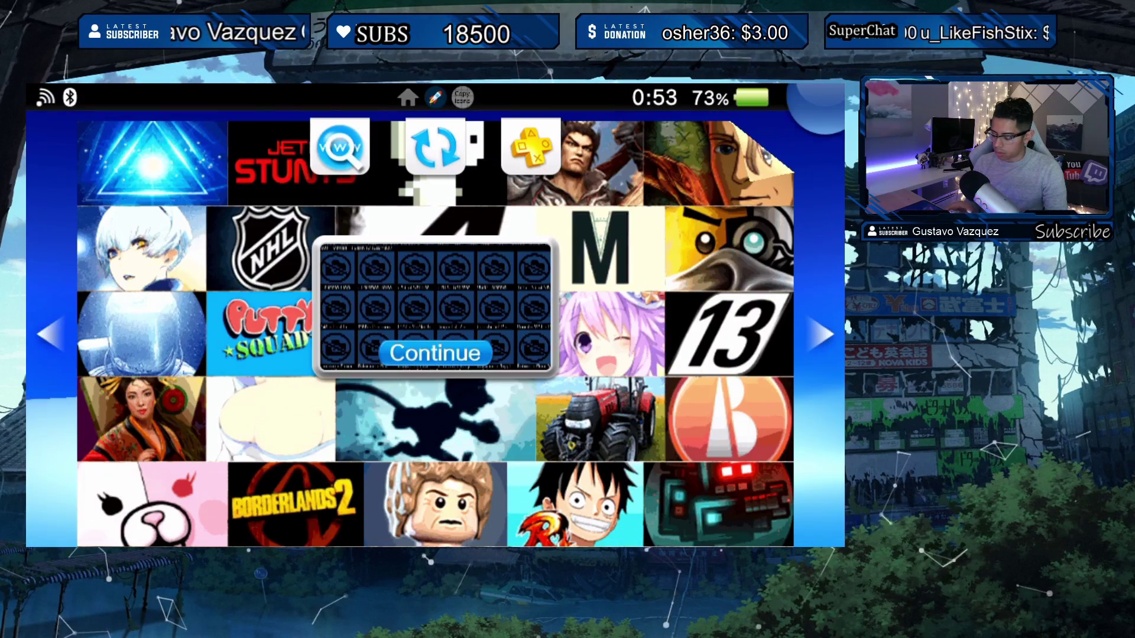
Go to the Vita home screen and open the Launcher app's start page.
key("Home")
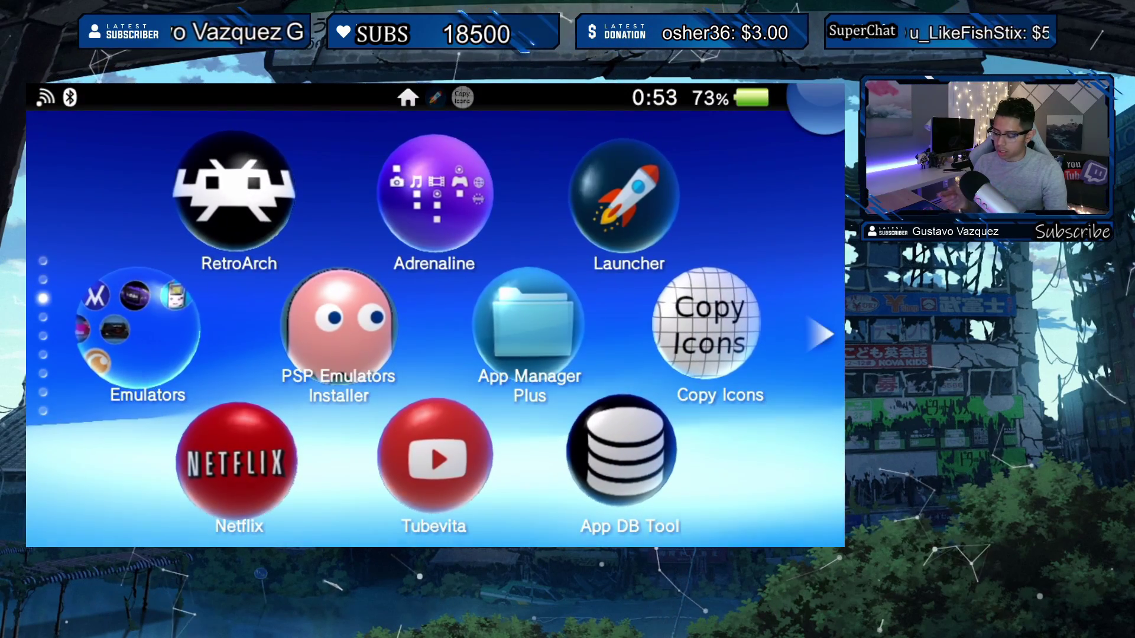
left_click(622, 199)
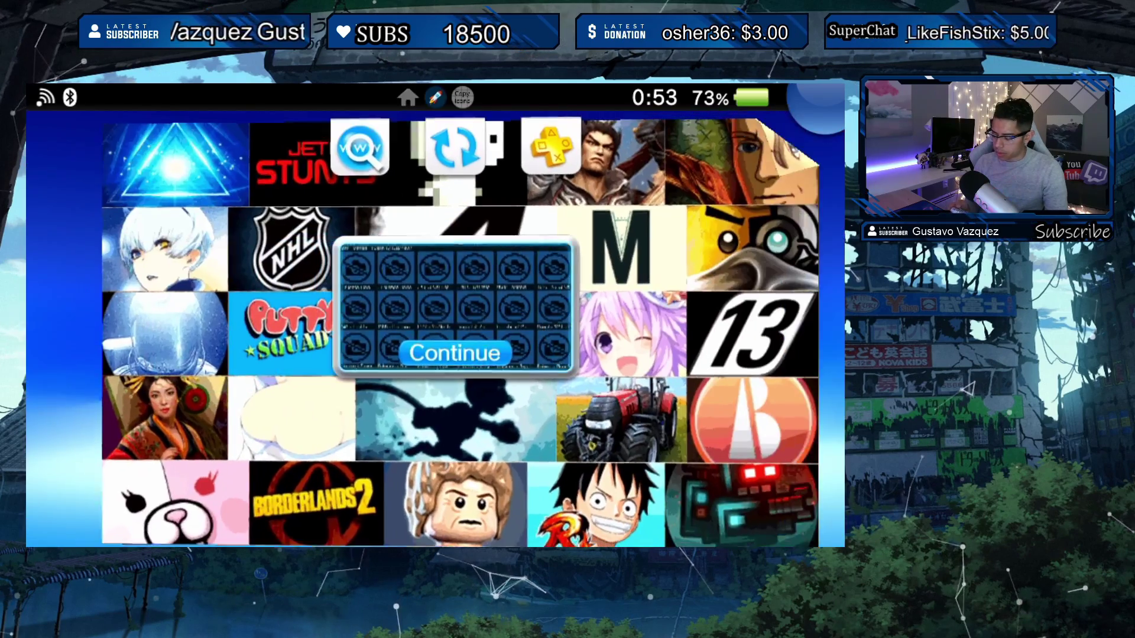
Resume the Launcher and examine the Goomba V2.2 and Dragonball Z entries on the first page of GBA games.
key("Down")
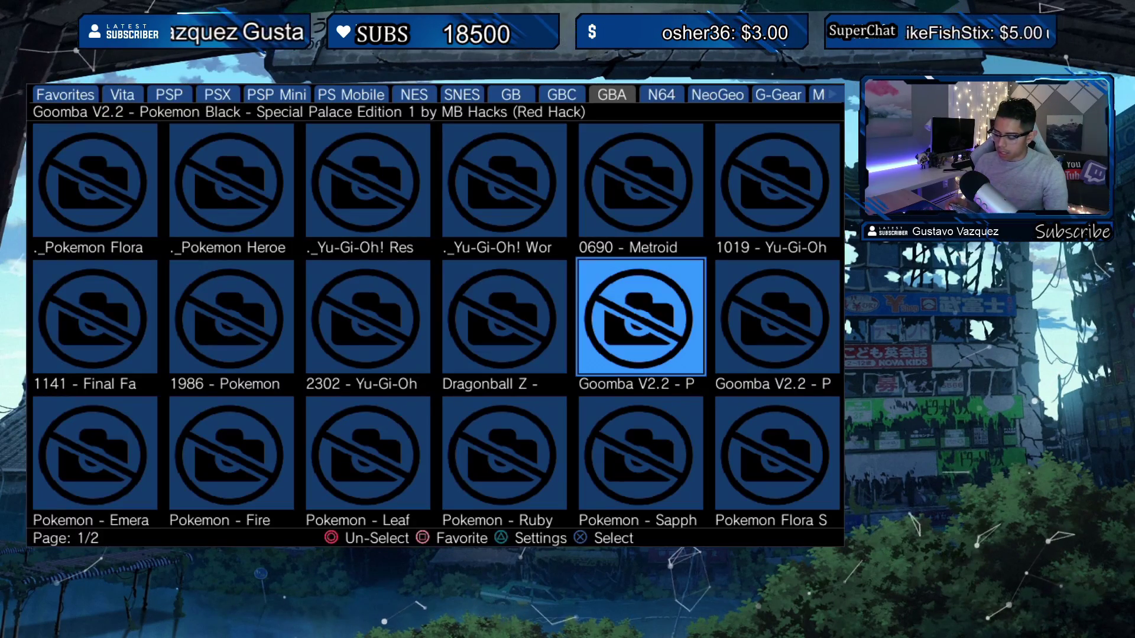
key("Left")
key("Left")
key("Right")
key("Right")
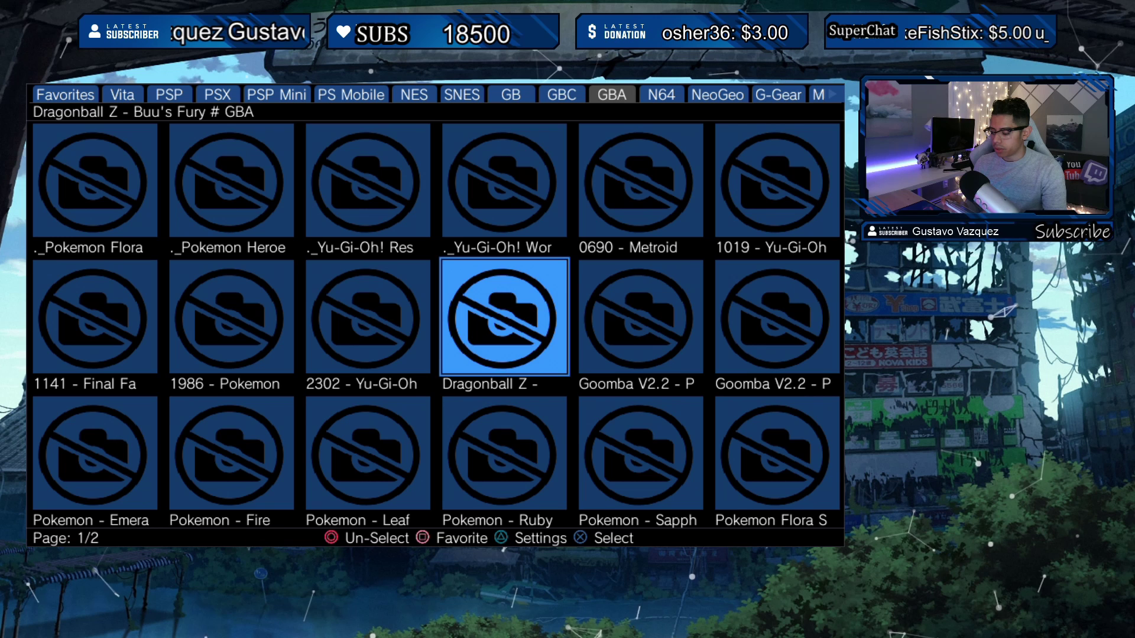
key("Right")
key("Left")
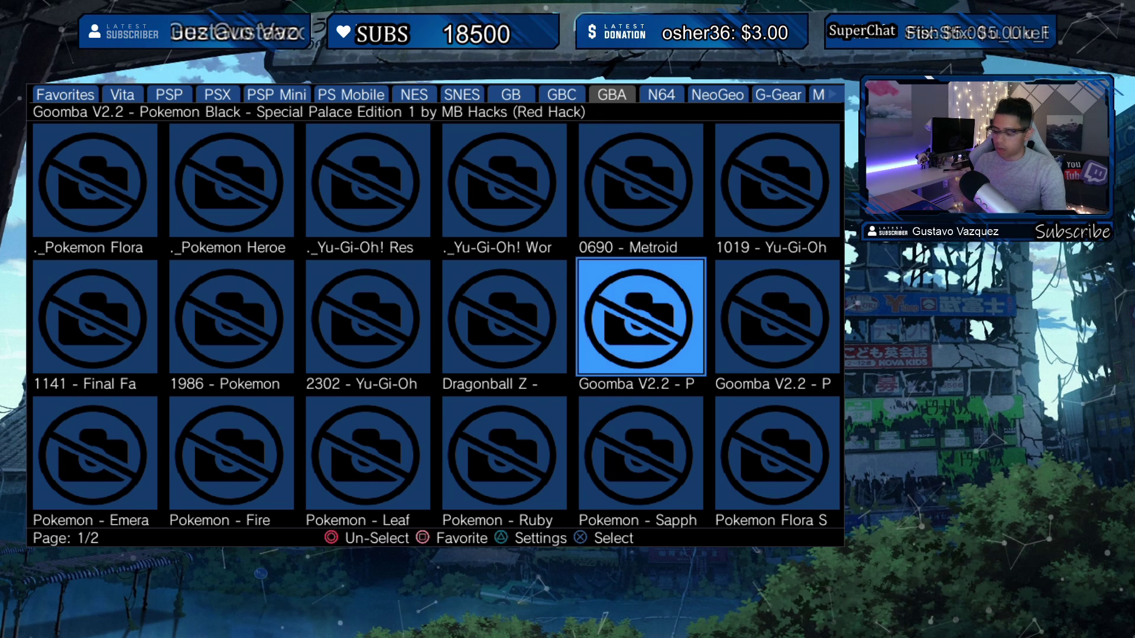
key("Left")
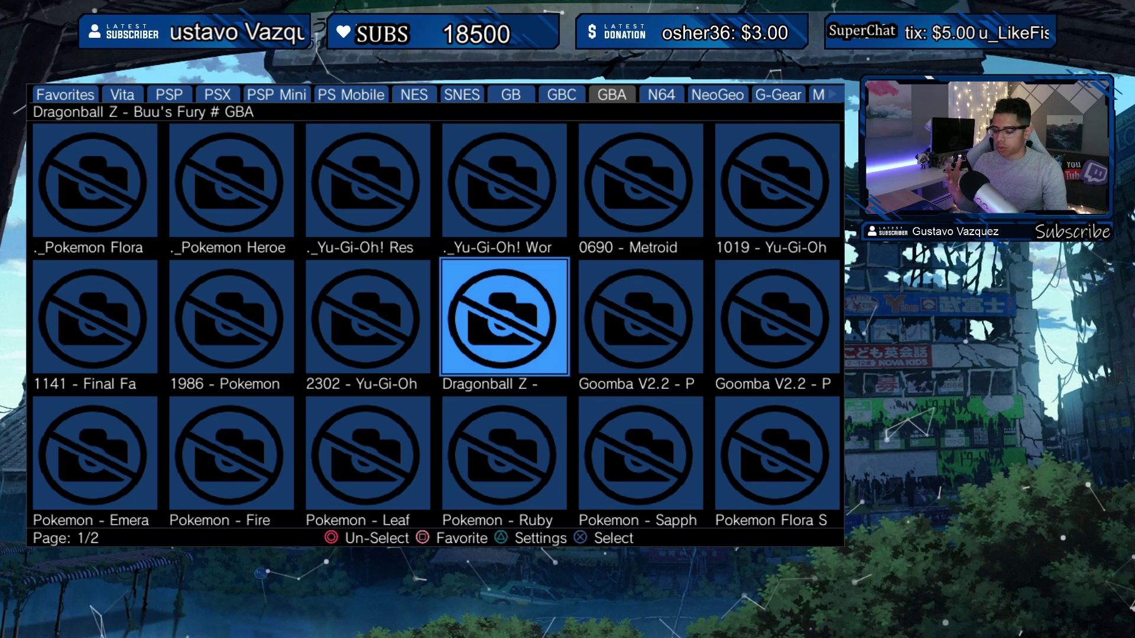
Examine the Yu-Gi-Oh!, Final Fantasy Tactics Advance and Pokemon Flora Sky titles in the upper two rows of GBA games.
key("Up")
key("Up")
key("Down")
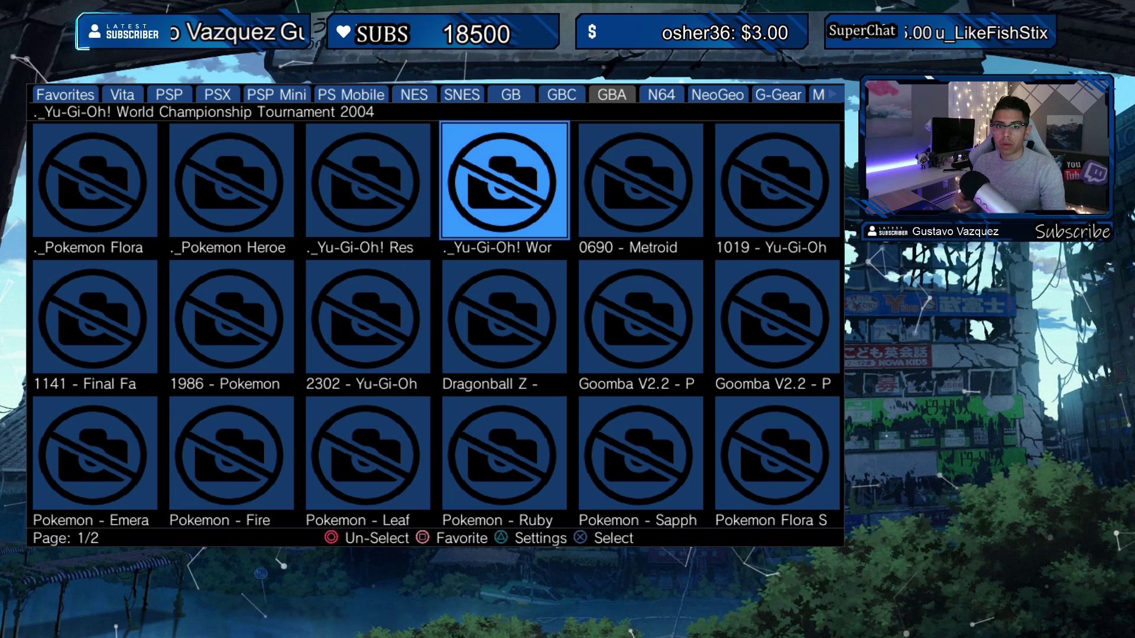
key("Left")
key("Down")
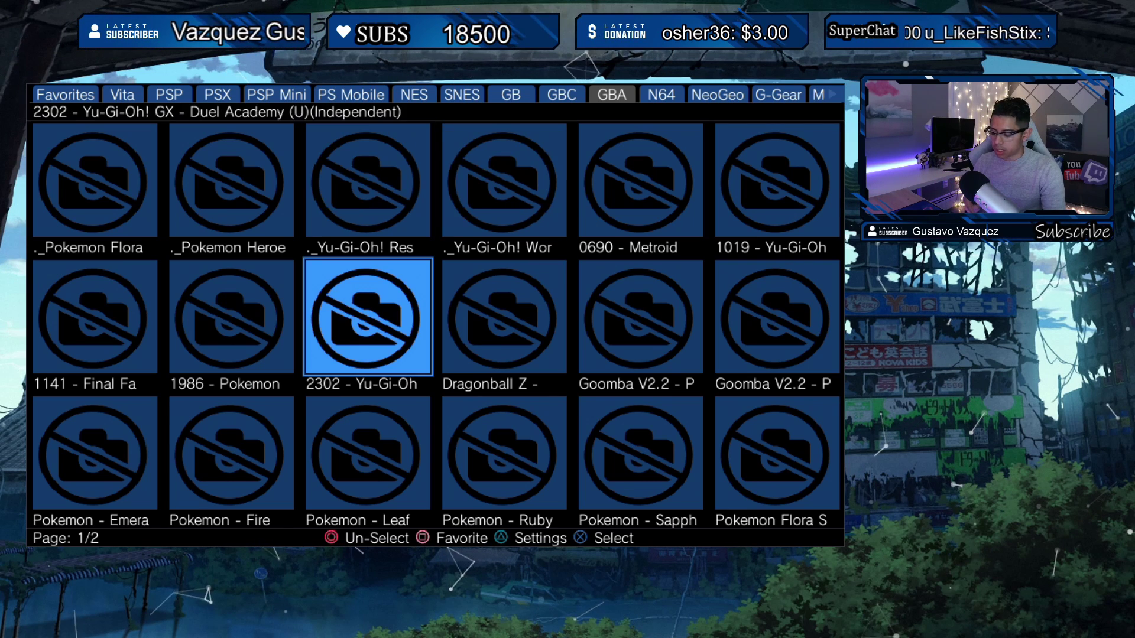
key("Left")
key("Left")
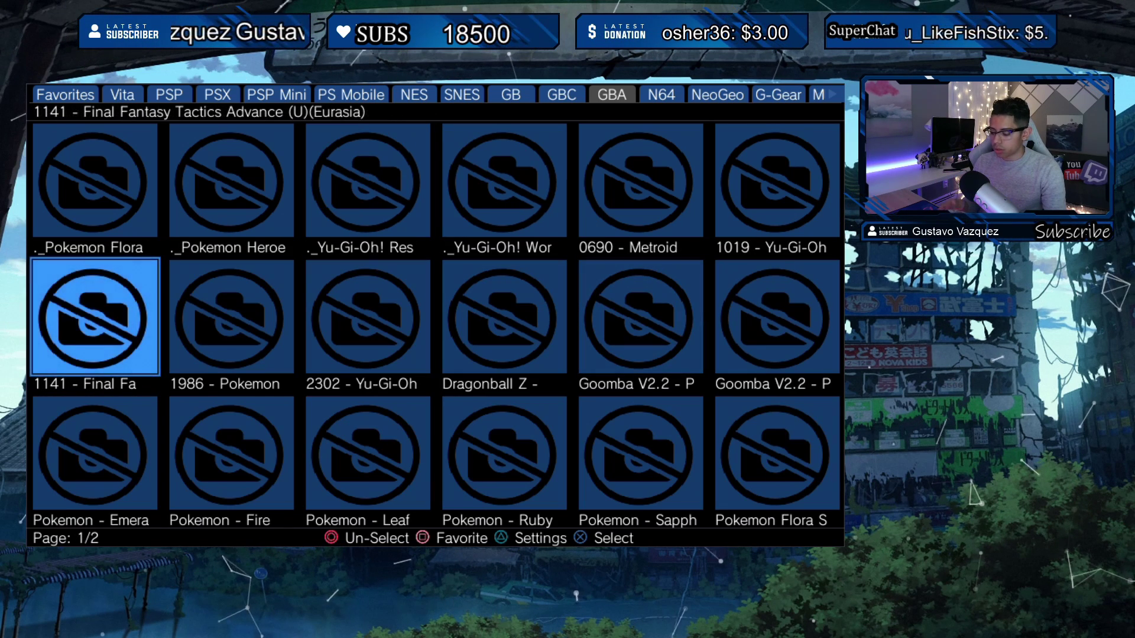
key("Up")
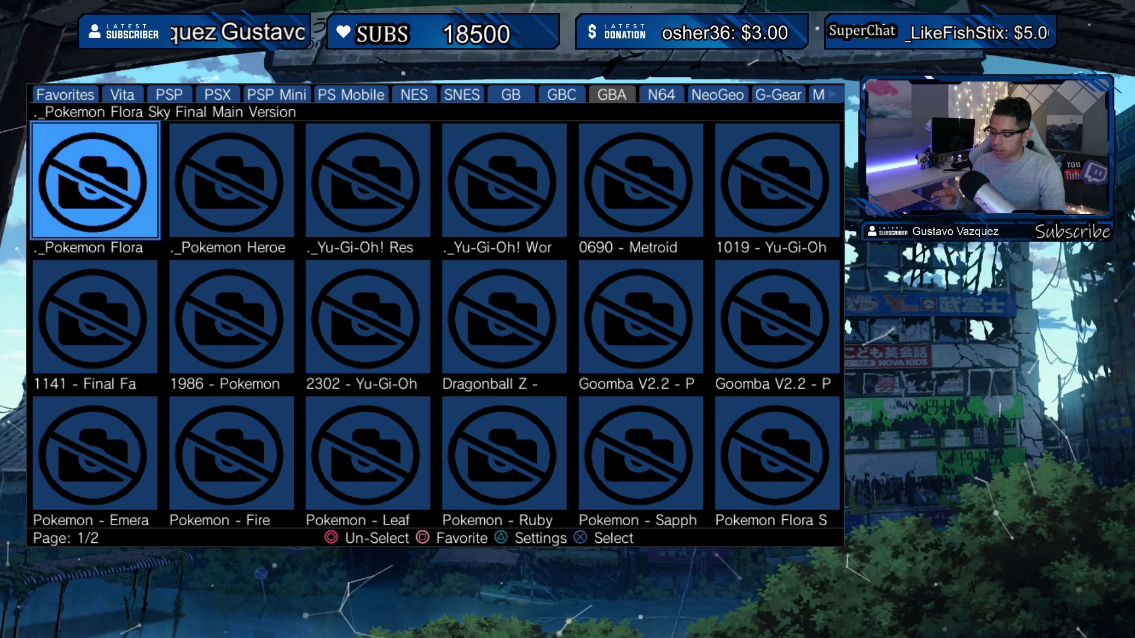
key("Right")
key("Right")
key("Down")
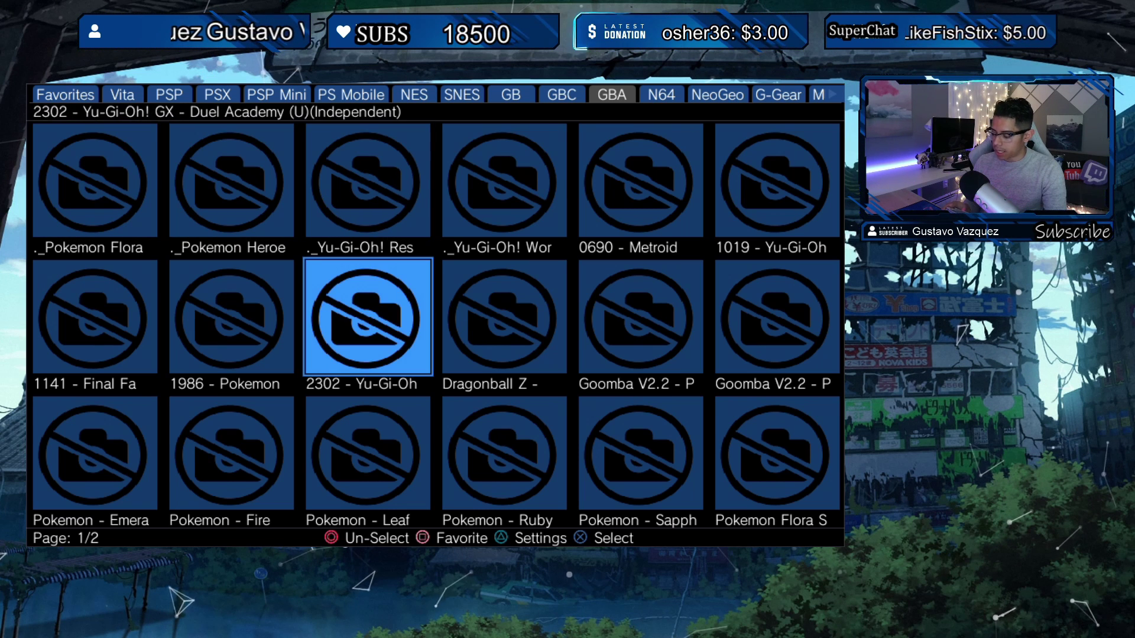
Look across all three rows of the first GBA page, ending on Pokemon Flora Sky Final Main Version.
key("Right")
key("Left")
key("Down")
key("Left")
key("Left")
key("Up")
key("Up")
key("Right")
key("Right")
key("Down")
key("Right")
key("Right")
Continue to the second page of GBA games and highlight Pokemon Mystery Dungeon - Red Rescue Team.
key("Right")
key("Down")
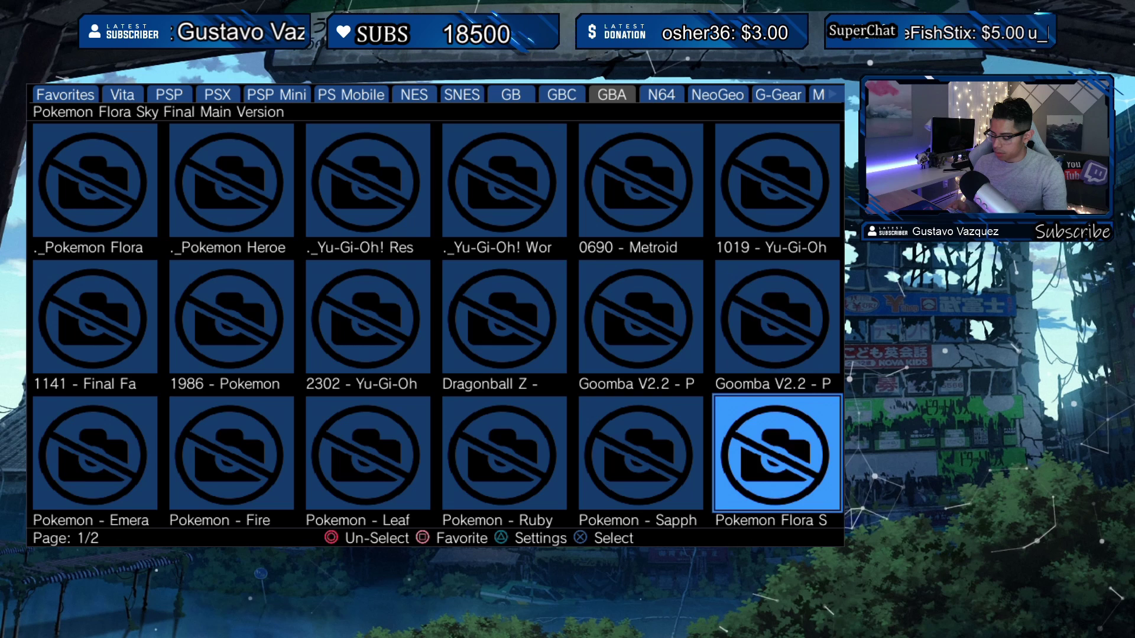
key("Right")
key("Left")
key("Left")
key("Right")
key("Right")
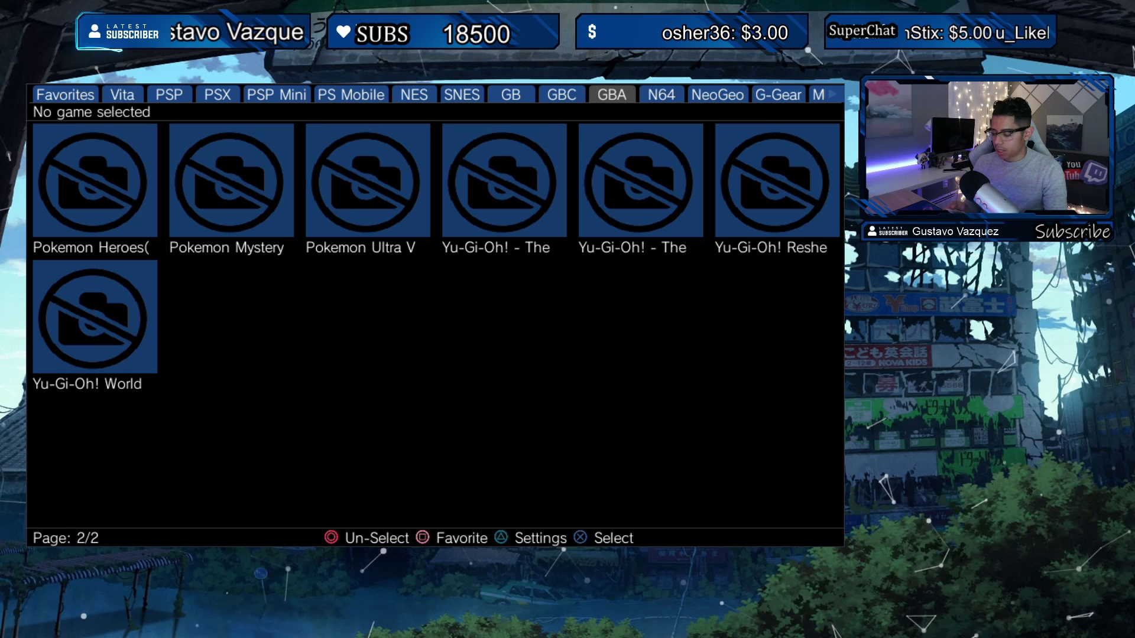
key("Right")
key("Left")
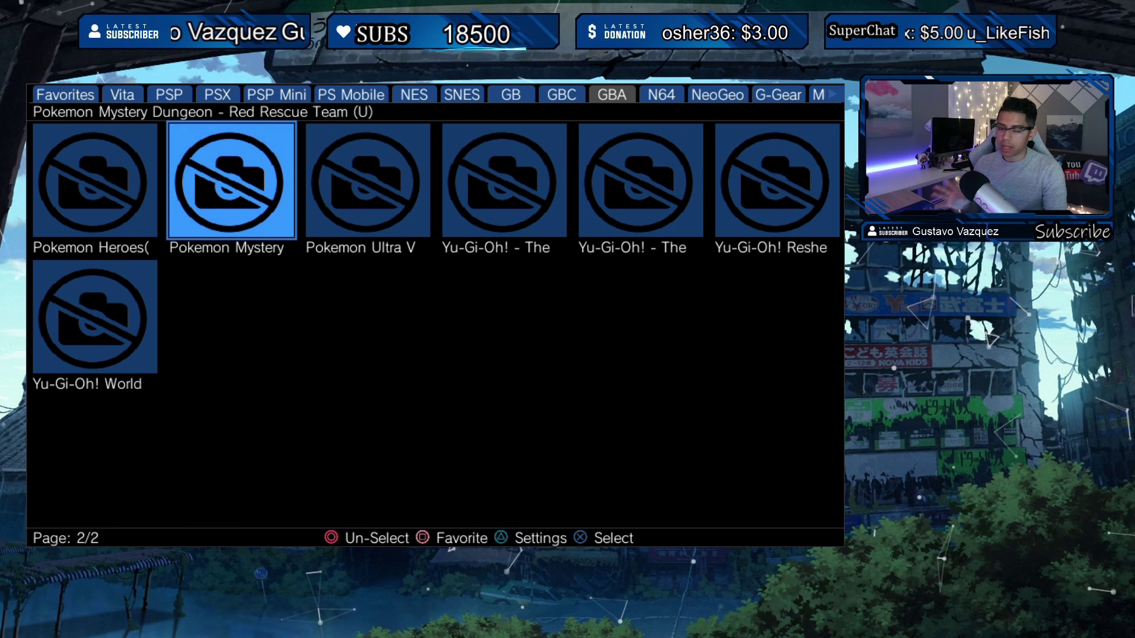
Look through the Pokemon and Yu-Gi-Oh! titles on the second page of GBA games.
key("Left")
key("Left")
key("Right")
key("Right")
key("Down")
key("Down")
key("Right")
key("Right")
key("Right")
key("Right")
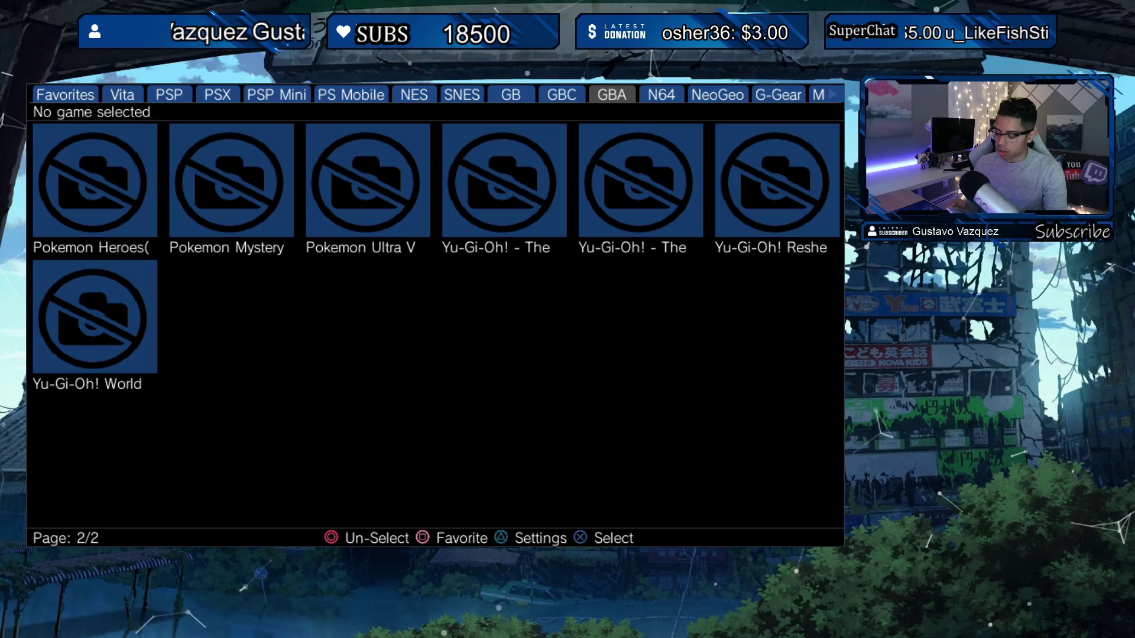
Leave the Launcher for the Vita home screen, find the page of homebrew apps and start VitaShell.
key("Home")
key("Home")
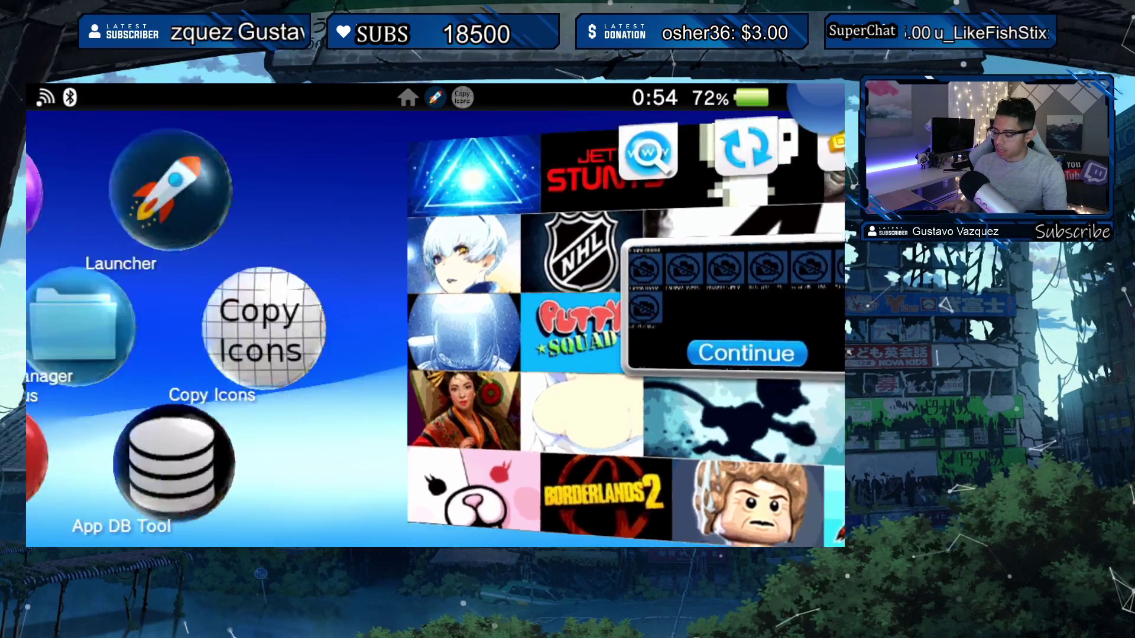
key("Left")
key("Left")
key("Up")
key("Up")
key("Up")
key("Up")
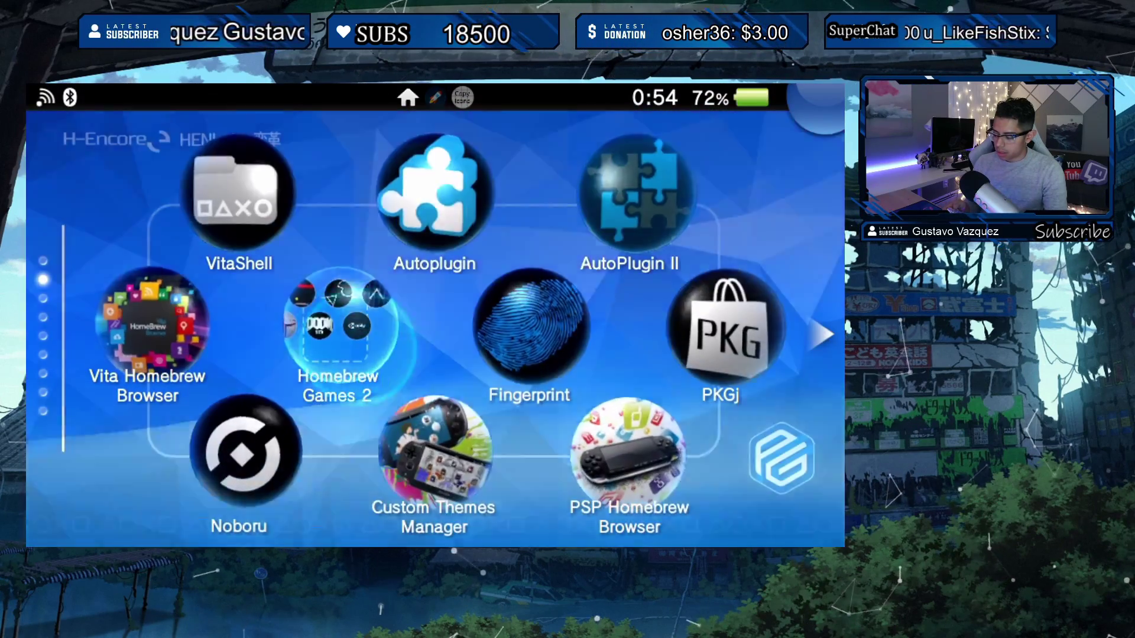
key("Left")
key("Return")
key("Return")
key("Right")
key("Return")
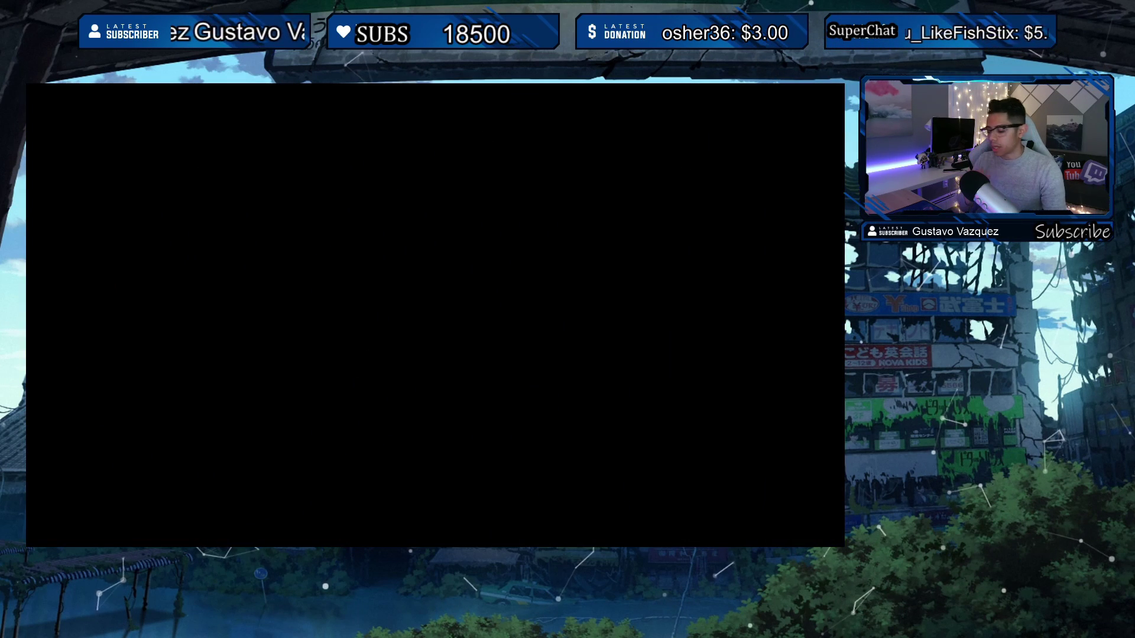
key("Down")
key("Down")
key("Down")
key("Down")
key("Down")
key("Down")
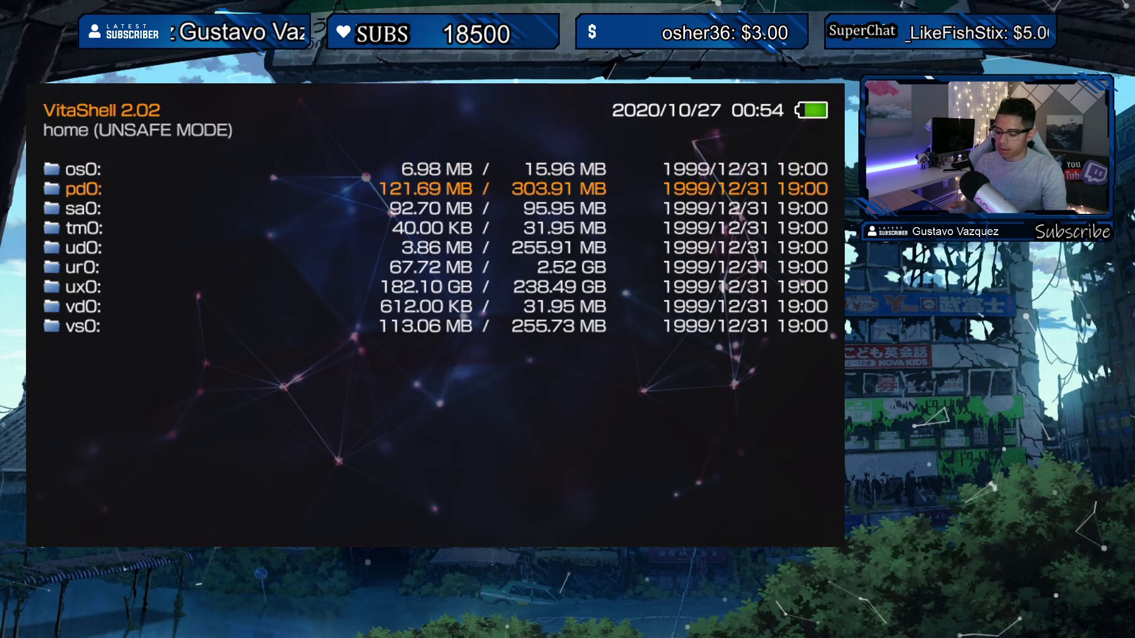
key("Return")
key("Down")
key("Down")
key("Down")
key("Down")
key("Down")
key("Down")
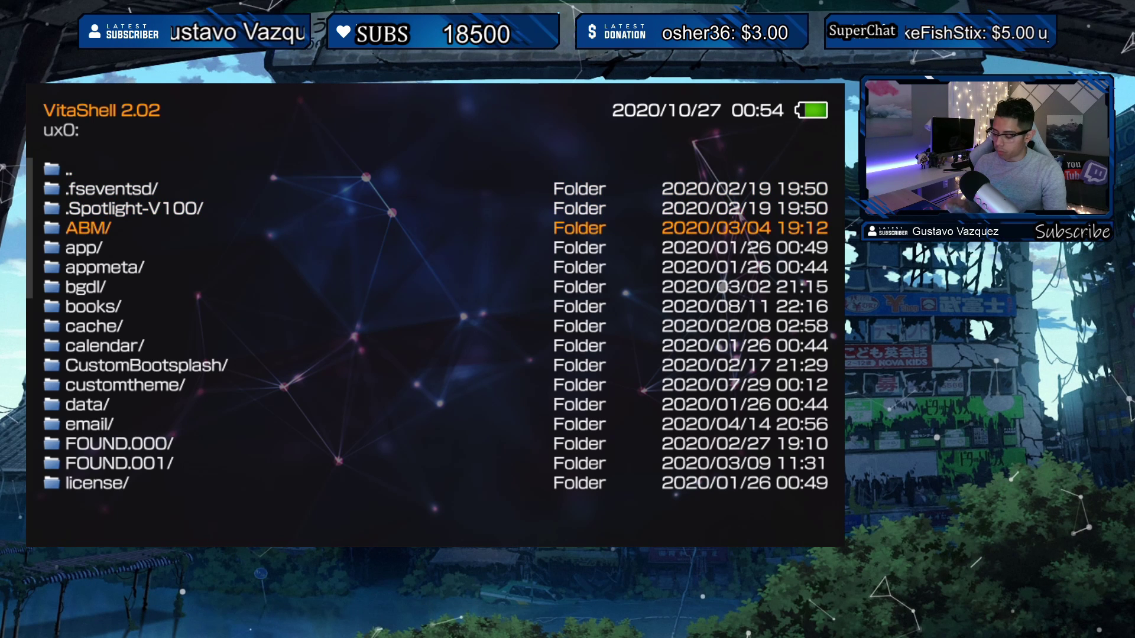
key("Escape")
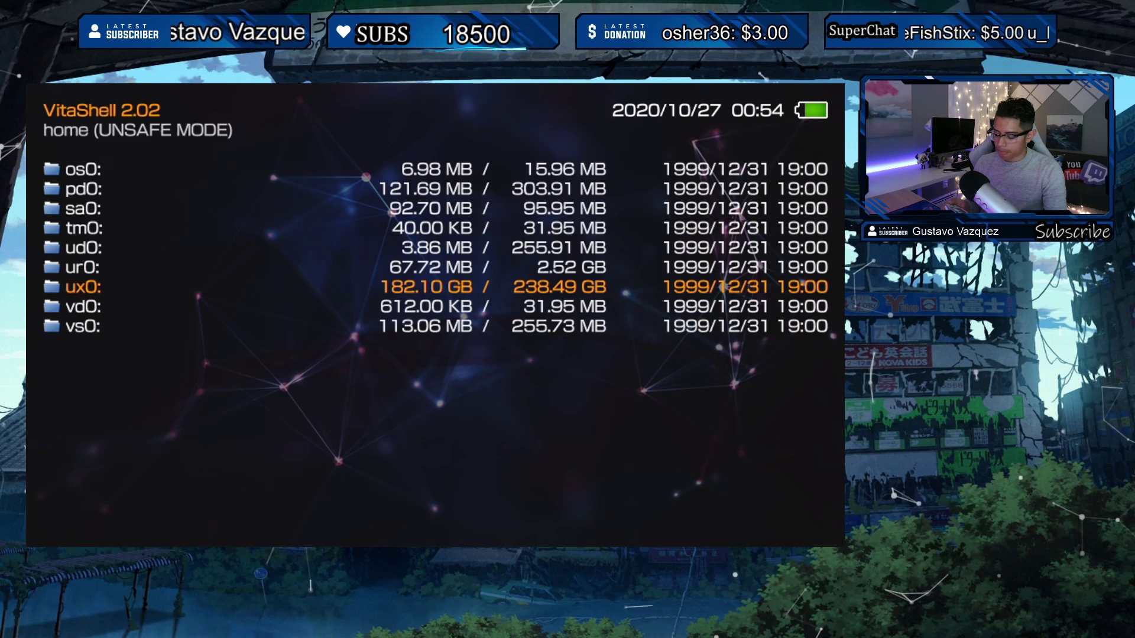
Open the GBA folder inside ROMS on the ux0: partition.
key("Down")
key("Up")
key("Return")
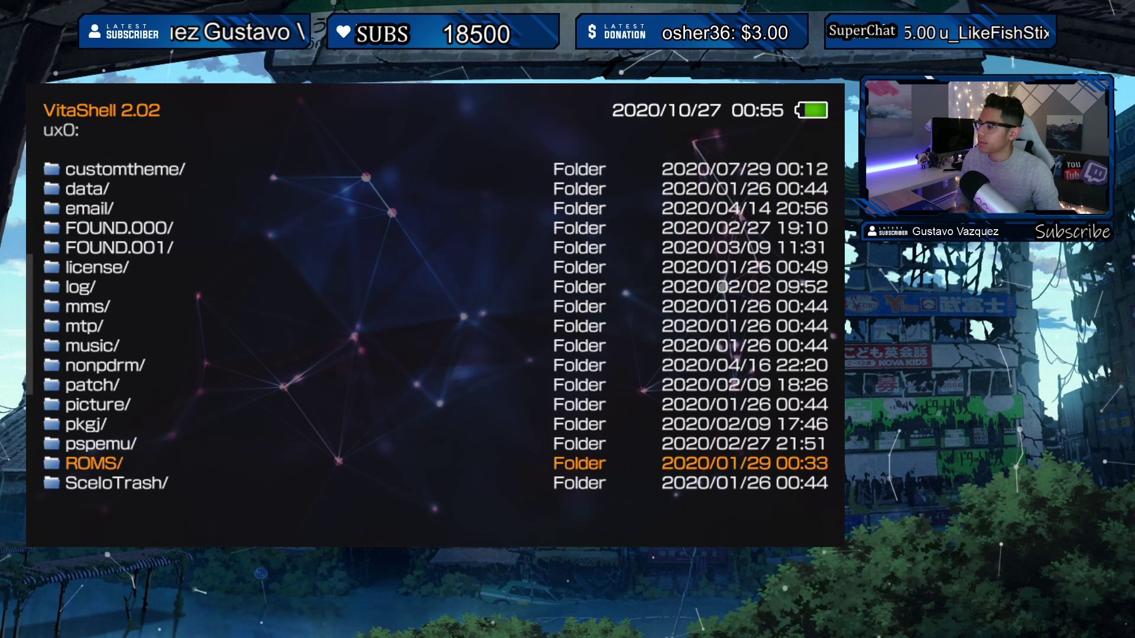
key("Return")
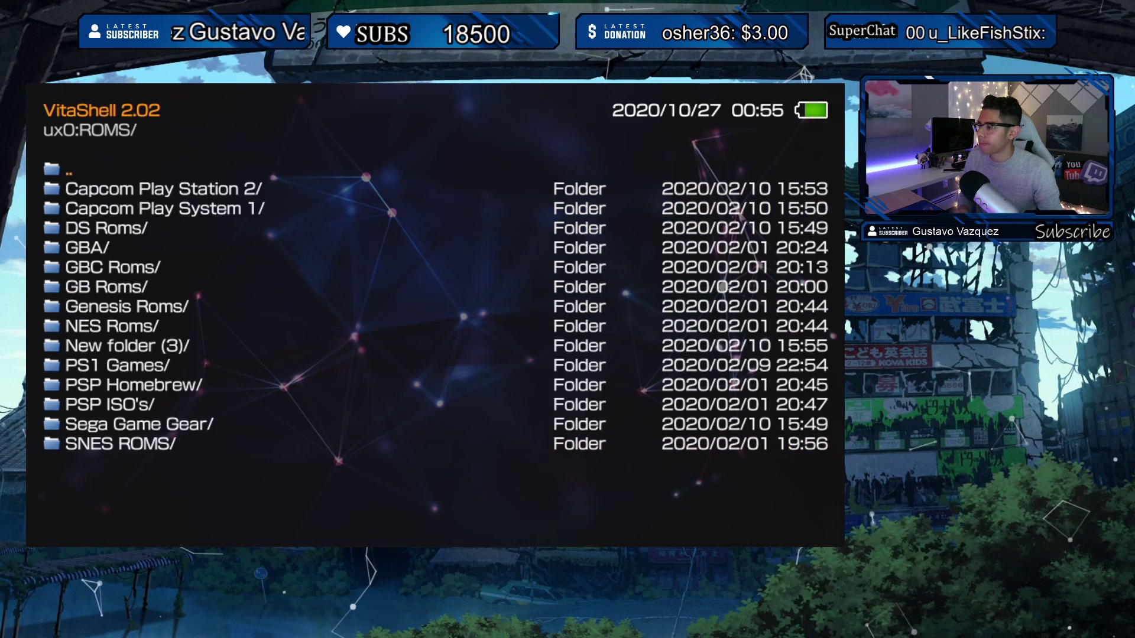
key("Down")
key("Down")
key("Down")
key("Down")
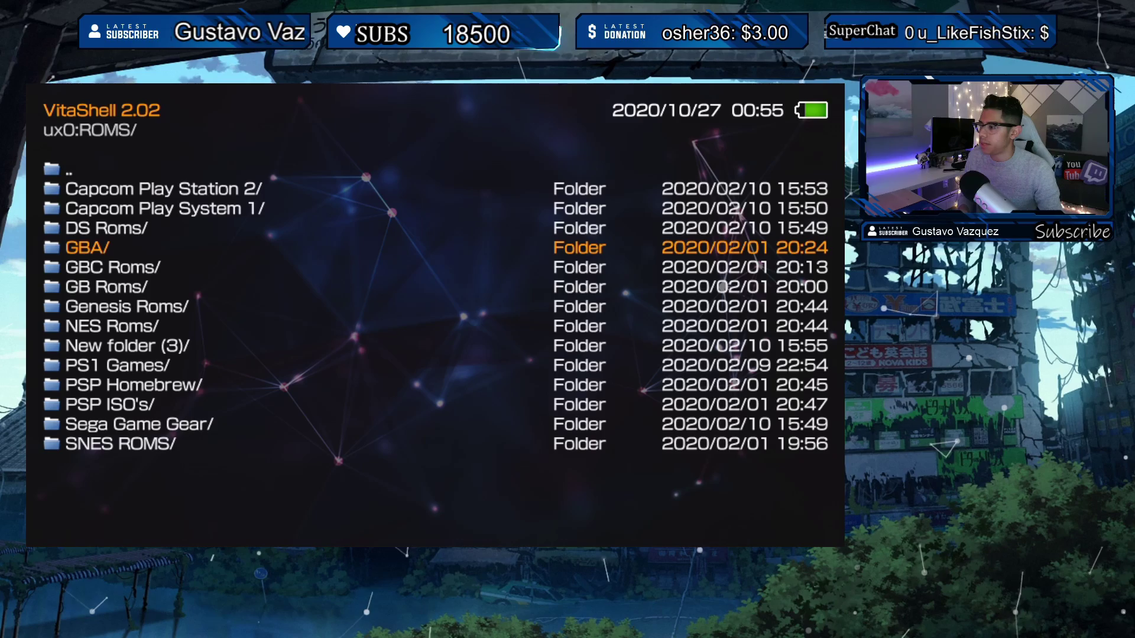
key("Return")
Look through the GBA game folders down to the loose ROM files at the end of the list.
key("Down")
key("Down")
key("Down")
key("Down")
key("Down")
key("Down")
key("Down")
key("Down")
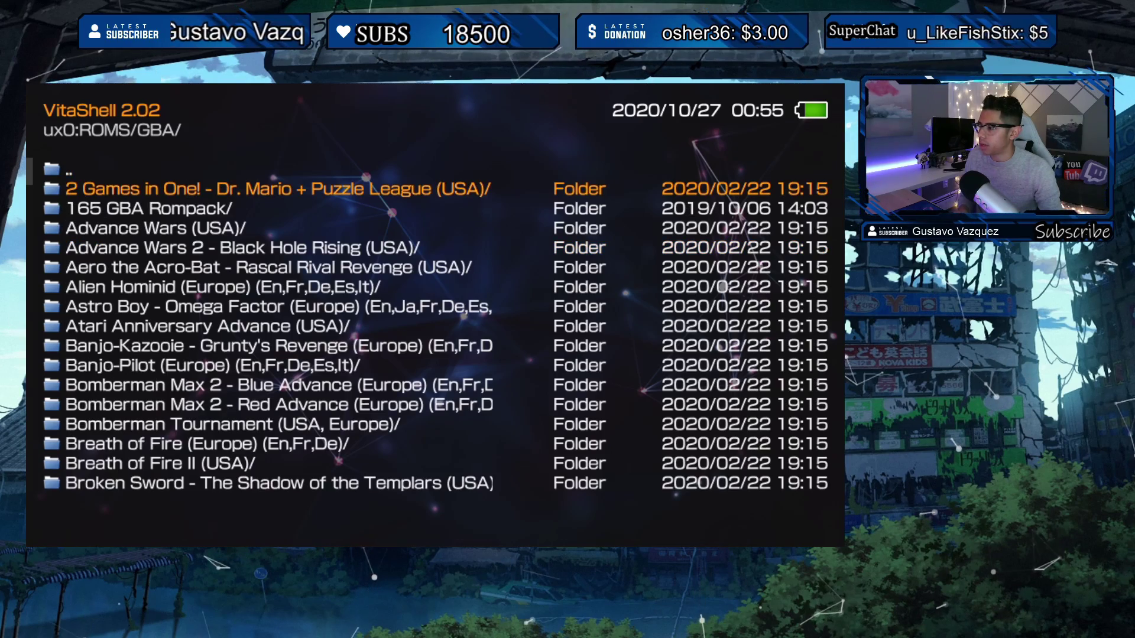
key("Down")
key("Down")
key("Down")
key("Down")
key("Down")
key("Down")
key("Down")
key("Down")
key("Down")
key("Down")
key("Down")
key("Down")
key("Down")
key("Down")
key("Down")
key("Down")
key("Down")
key("Down")
key("Down")
key("Down")
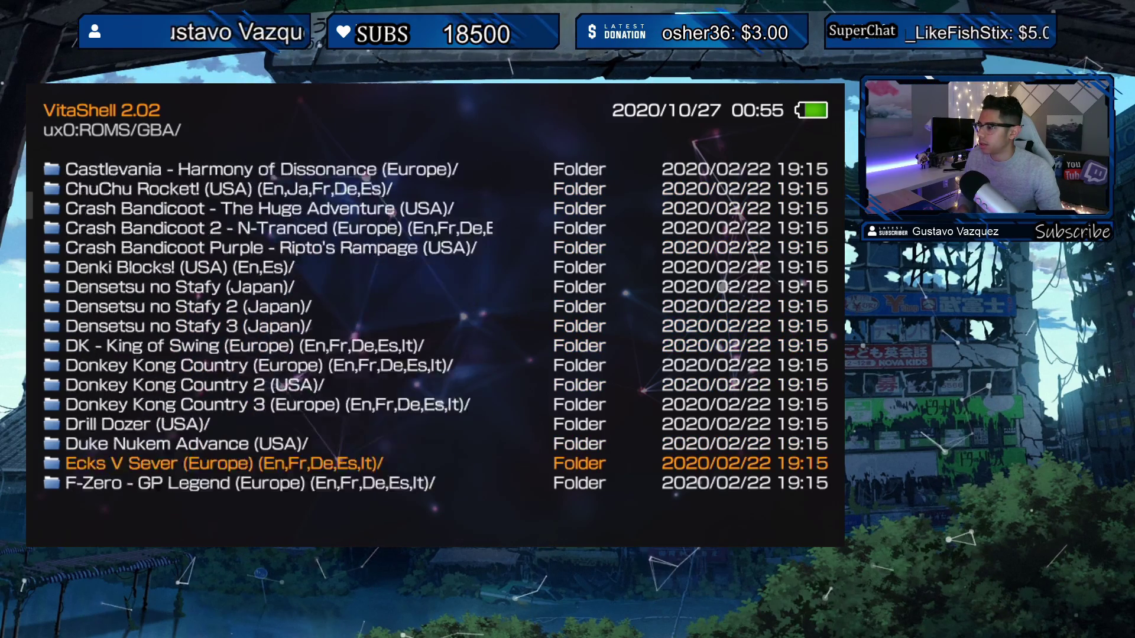
key("Down")
key("Down")
key("Down")
key("Down")
key("Down")
key("Down")
key("Down")
key("Down")
key("Down")
key("Down")
key("Down")
key("Down")
key("Down")
key("Down")
key("Down")
key("Down")
key("Down")
key("Down")
key("Down")
key("Down")
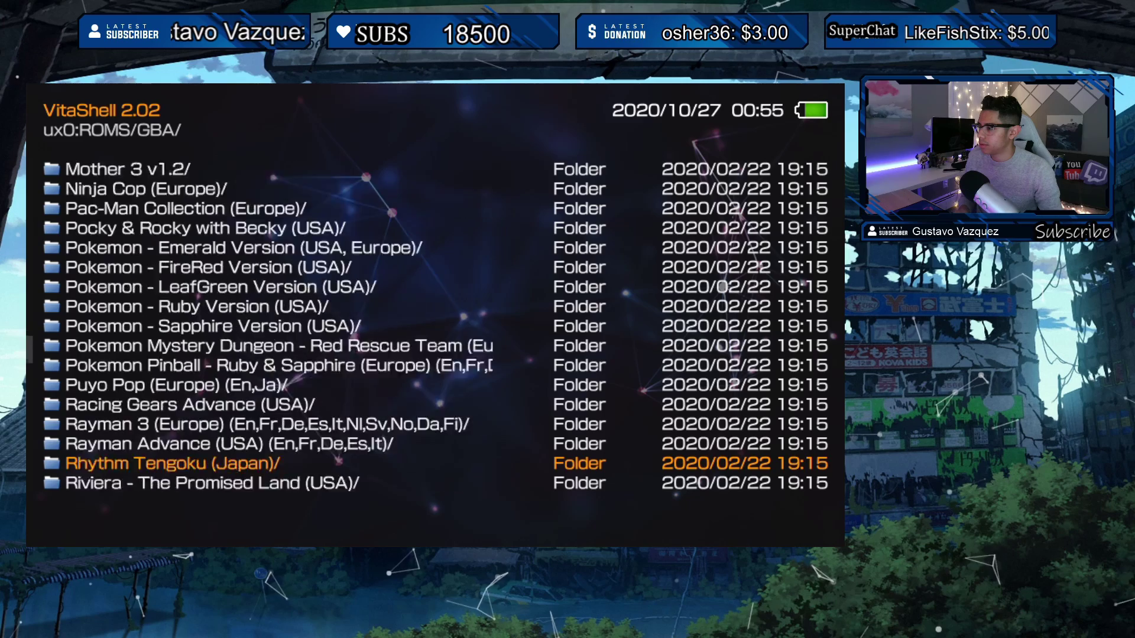
key("Down")
key("Down")
key("Down")
key("Down")
key("Down")
key("Down")
key("Down")
key("Down")
key("Down")
key("Down")
key("Down")
key("Down")
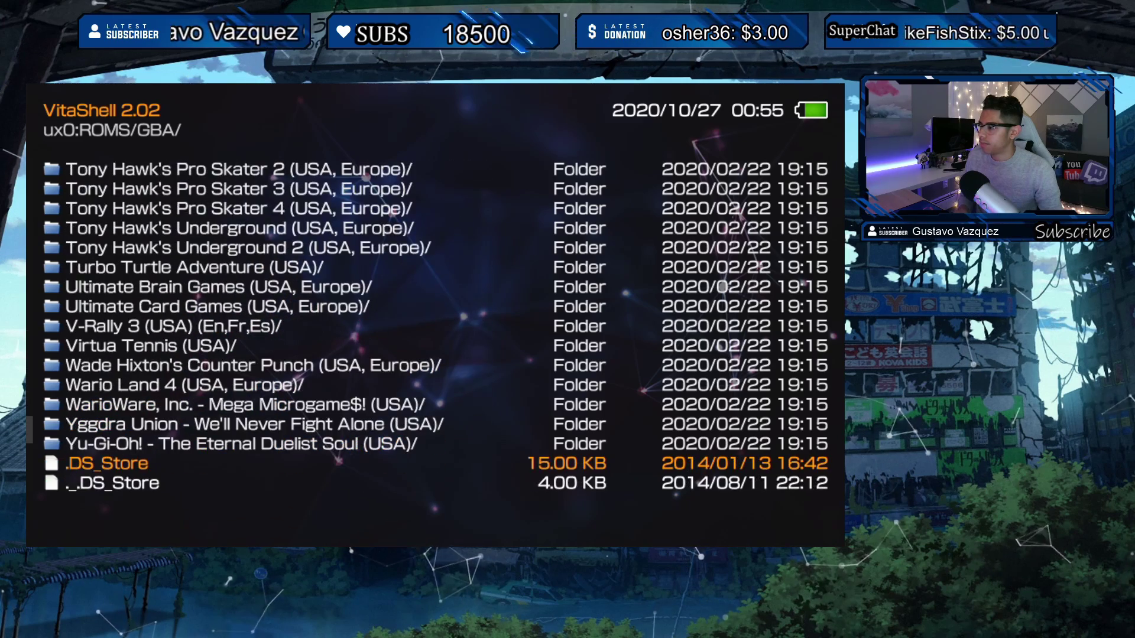
key("Down")
key("Down")
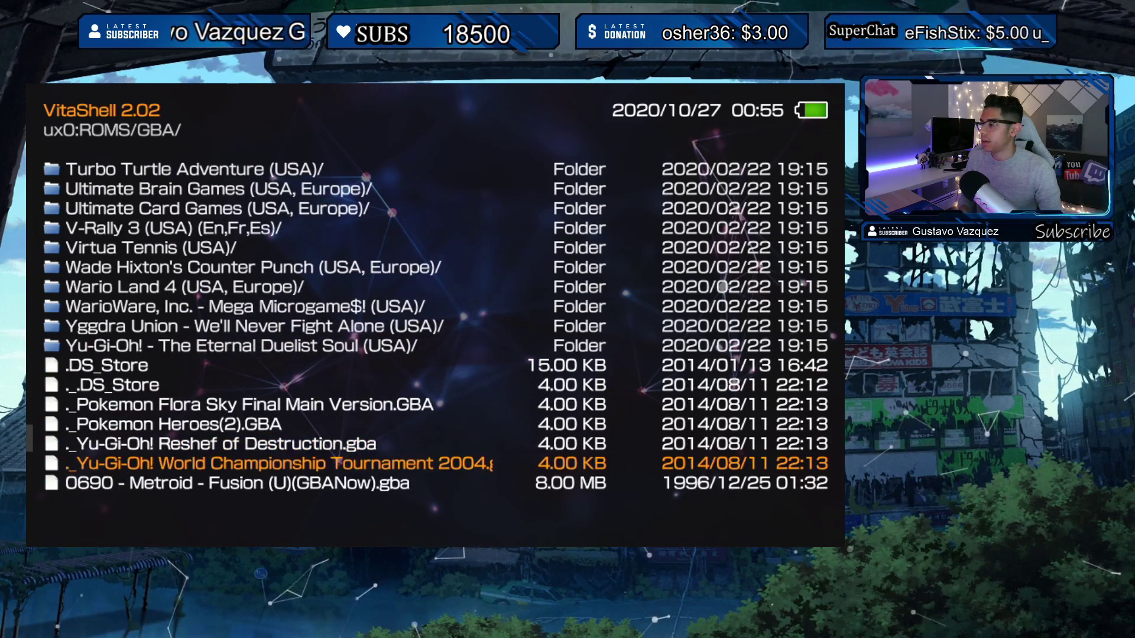
Examine the loose GBA ROM files from the hidden ._ entries down to Pokemon - Leaf Green Version.
key("Up")
key("Up")
key("Up")
key("Down")
key("Down")
key("Down")
key("Down")
key("Down")
key("Down")
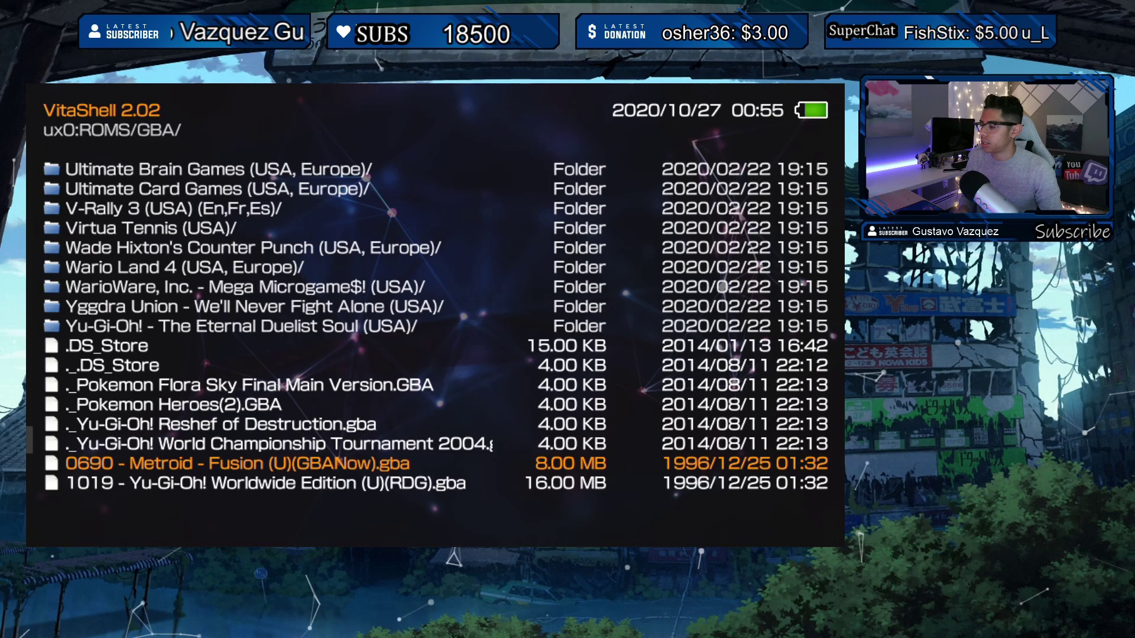
key("Down")
key("Down")
key("Down")
key("Down")
key("Down")
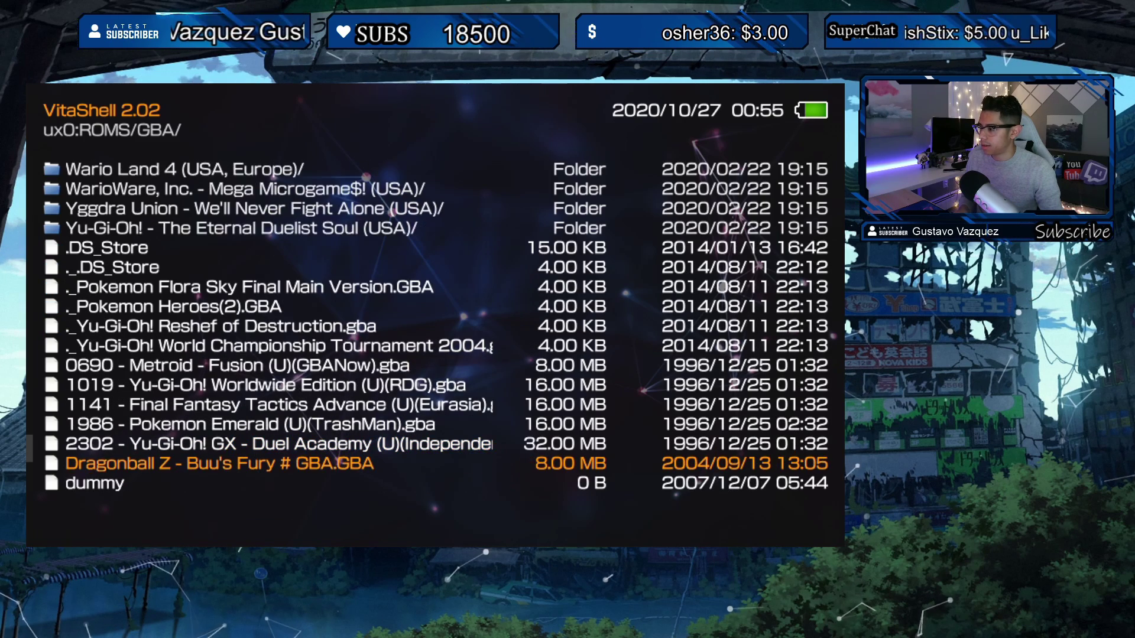
key("Down")
key("Down")
key("Down")
key("Down")
key("Down")
key("Down")
key("Down")
key("Down")
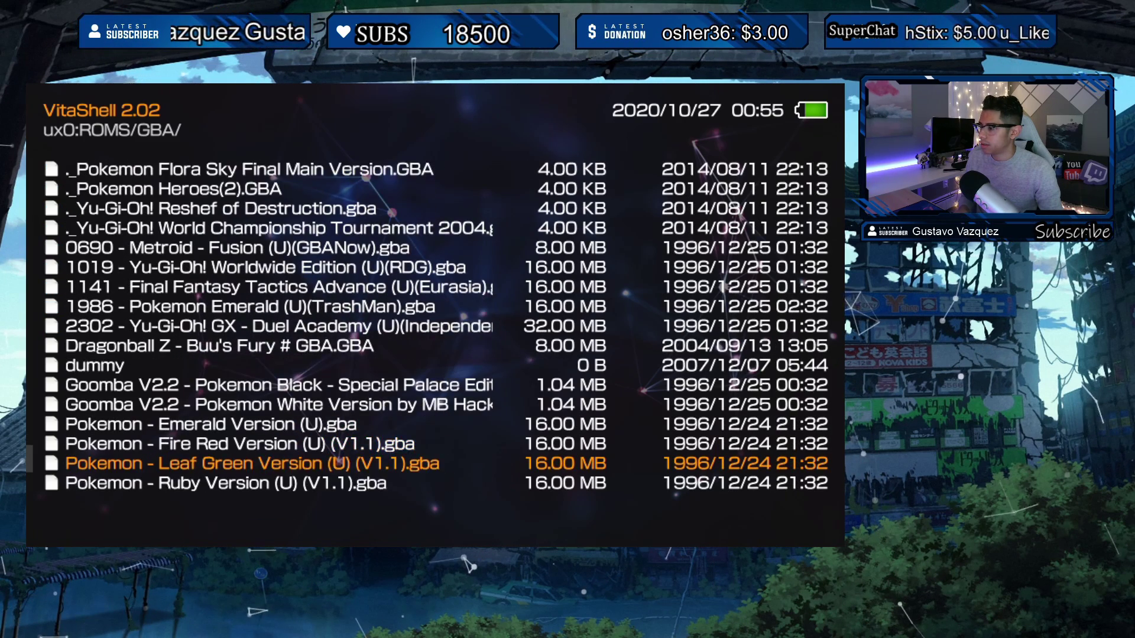
Go back up through the loose ROM files to compare them with the last GBA game folders.
key("Up")
key("Up")
key("Up")
key("Up")
key("Up")
key("Up")
key("Up")
key("Up")
key("Up")
key("Up")
key("Up")
key("Up")
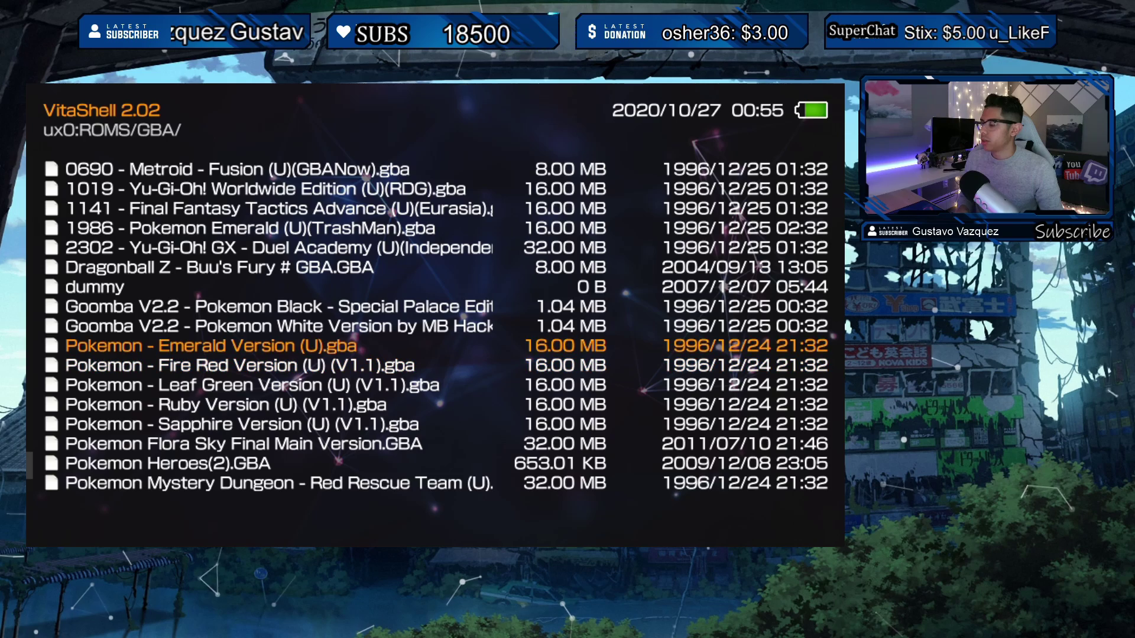
key("Up")
key("Up")
key("Up")
key("Up")
key("Up")
key("Up")
key("Up")
key("Up")
key("Up")
key("Up")
key("Up")
key("Up")
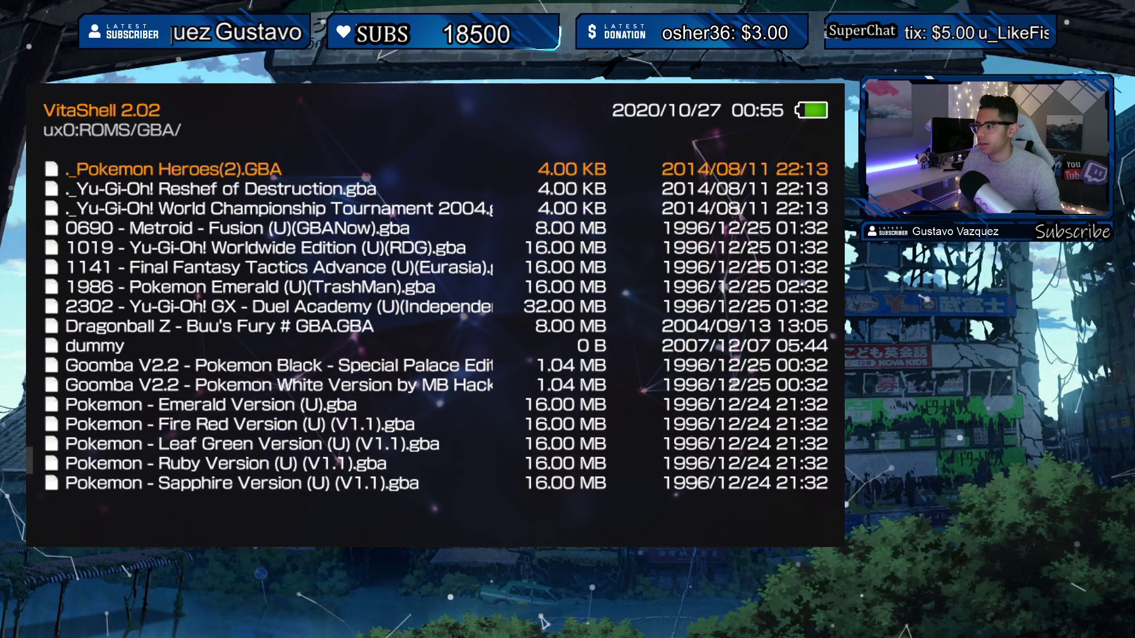
key("Down")
key("Down")
key("Up")
key("Up")
key("Down")
key("Down")
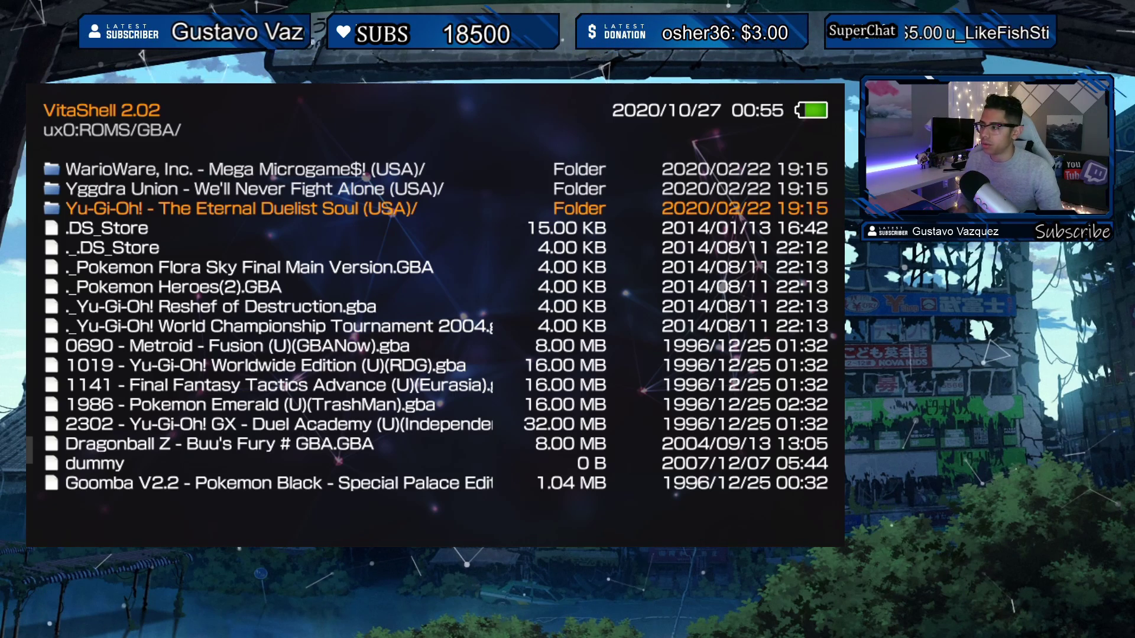
Check the remaining ROM files down to Yu-Gi-Oh! World Championship Tournament 2004 and return to the Turbo Turtle Adventure folder.
key("Down")
key("Down")
key("Down")
key("Down")
key("Down")
key("Down")
key("Down")
key("Down")
key("Down")
key("Down")
key("Down")
key("Down")
key("Down")
key("Down")
key("Down")
key("Down")
key("Down")
key("Down")
key("Down")
key("Down")
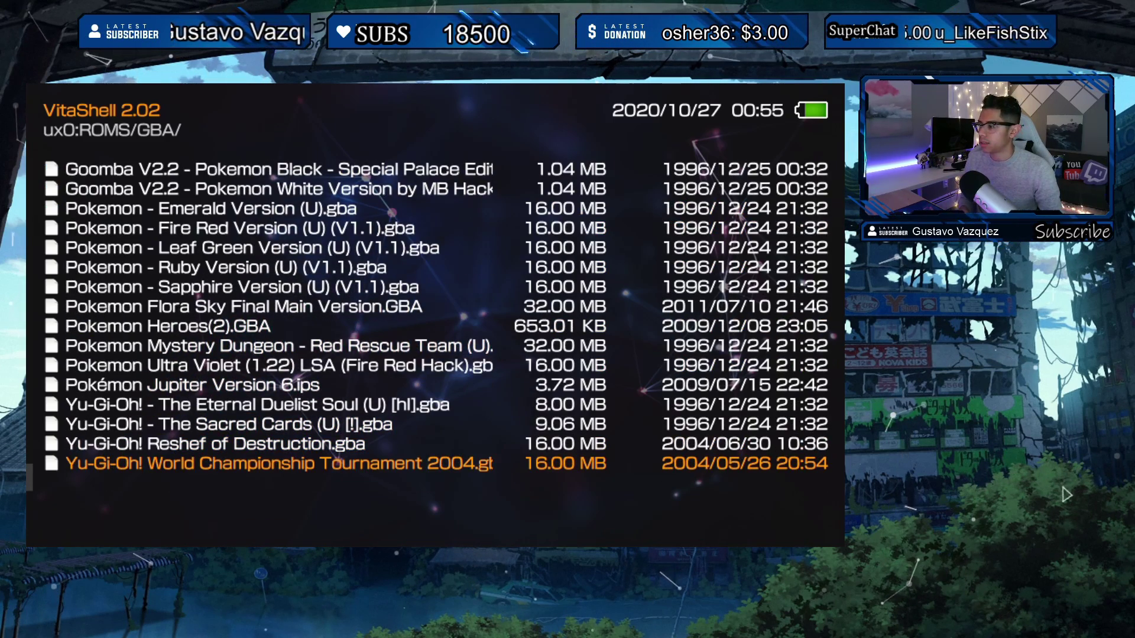
key("Up")
key("Up")
key("Up")
key("Up")
key("Up")
key("Up")
key("Up")
key("Up")
key("Up")
key("Up")
key("Up")
key("Up")
key("Up")
key("Up")
key("Up")
key("Up")
key("Up")
key("Up")
key("Up")
key("Up")
key("Up")
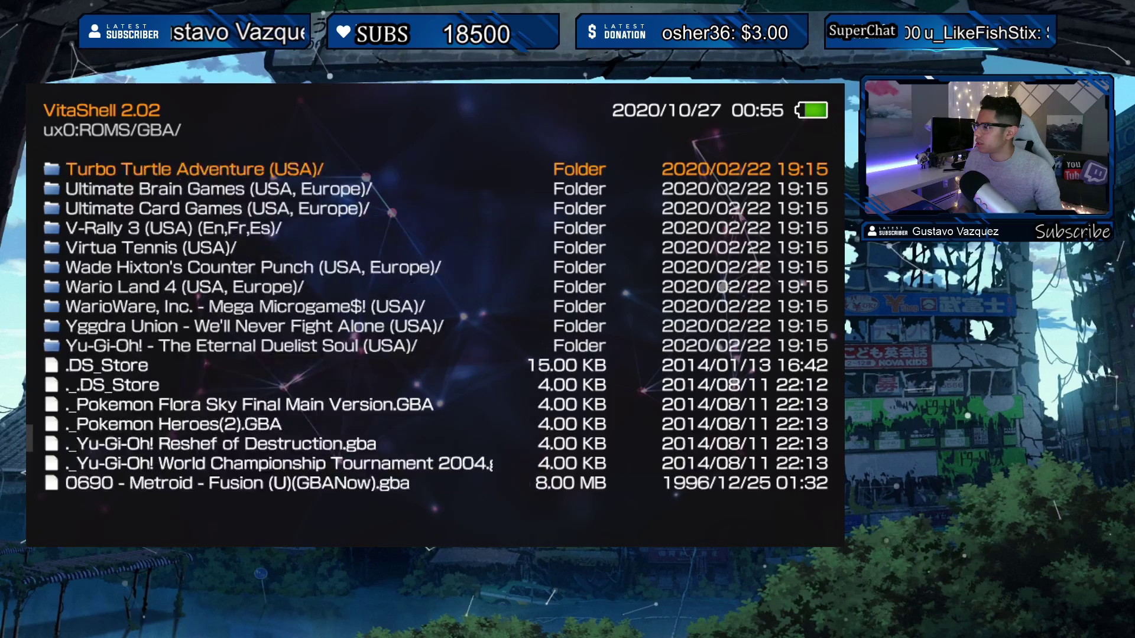
Return to the beginning of the GBA folder list and open the Astro Boy - Omega Factor (Europe) folder.
key("Up")
key("Up")
key("Up")
key("Up")
key("Up")
key("Up")
key("Up")
key("Up")
key("Up")
key("Up")
key("Up")
key("Up")
key("Up")
key("Up")
key("Up")
key("Up")
key("Up")
key("Up")
key("Up")
key("Up")
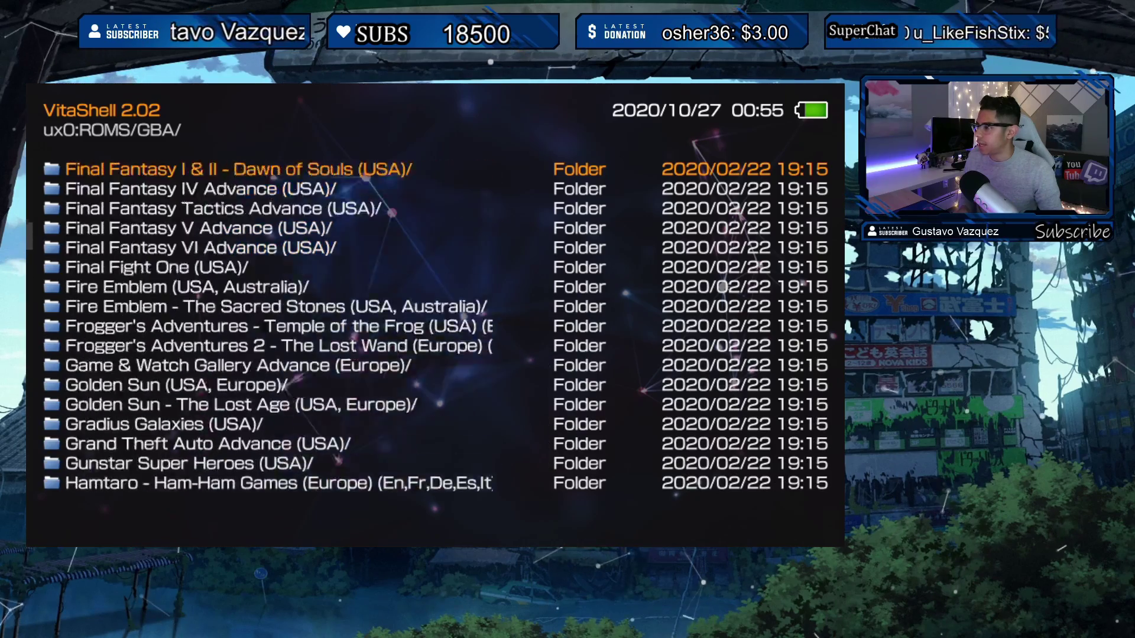
key("Up")
key("Up")
key("Up")
key("Up")
key("Up")
key("Up")
key("Up")
key("Down")
key("Down")
key("Down")
key("Down")
key("Down")
key("Down")
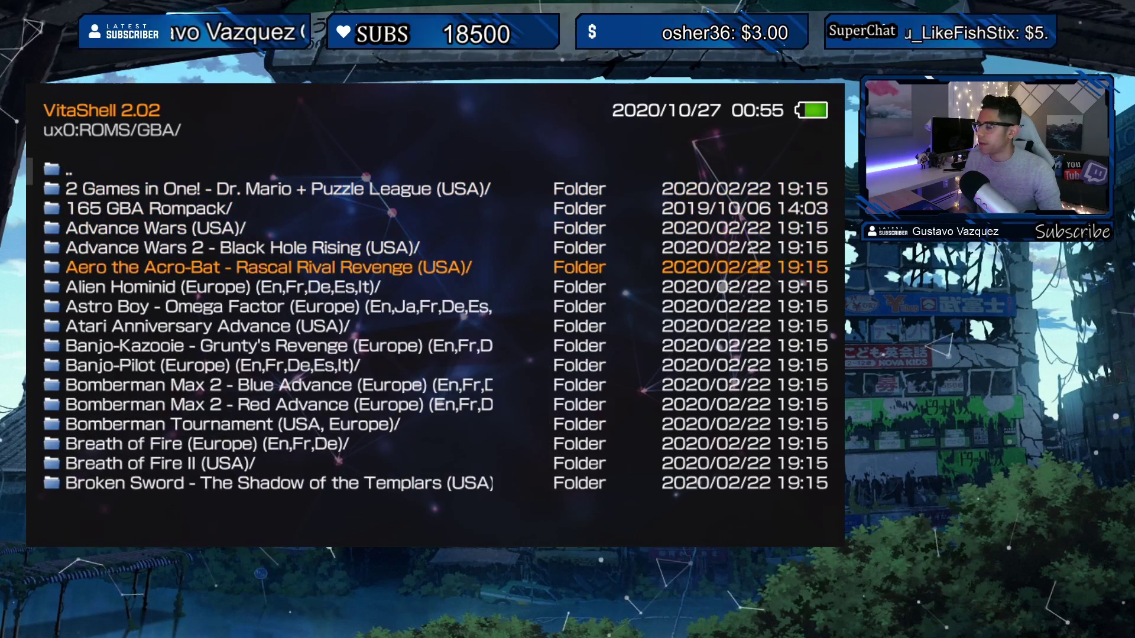
key("Down")
key("Return")
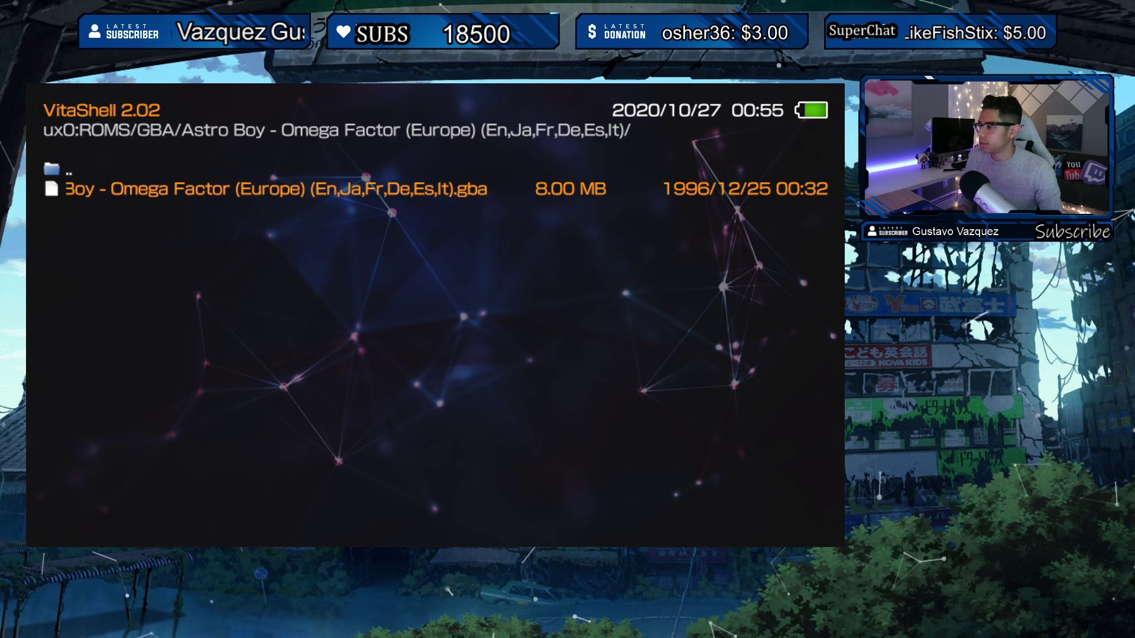
Copy the Astro Boy - Omega Factor .gba file and return to the parent GBA folder.
key("Menu")
key("Down")
key("Down")
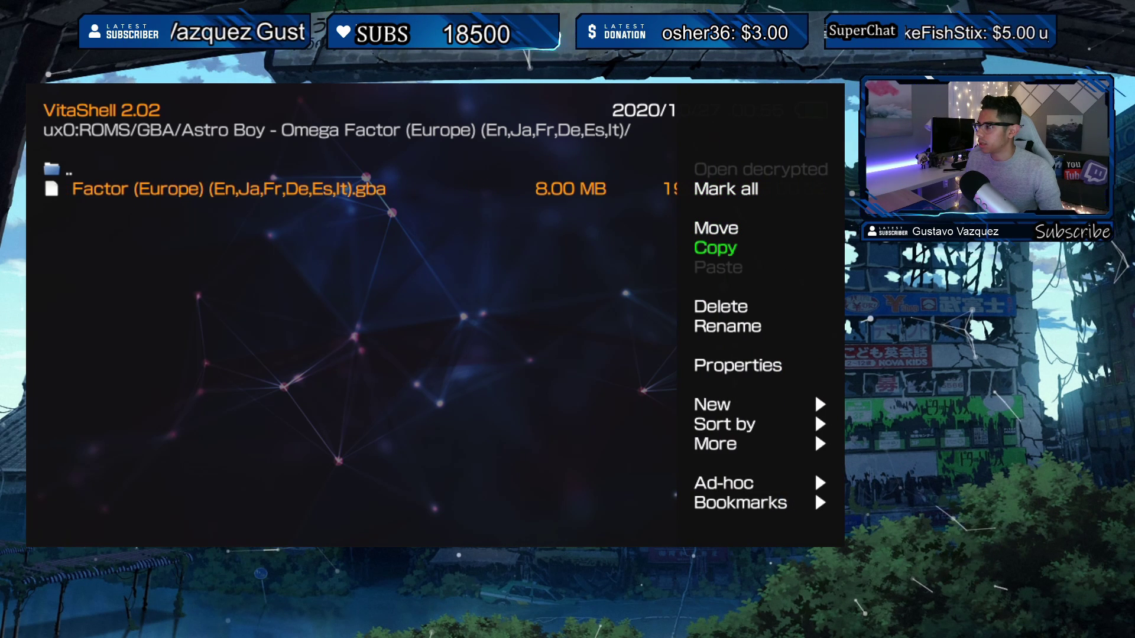
key("Return")
key("Return")
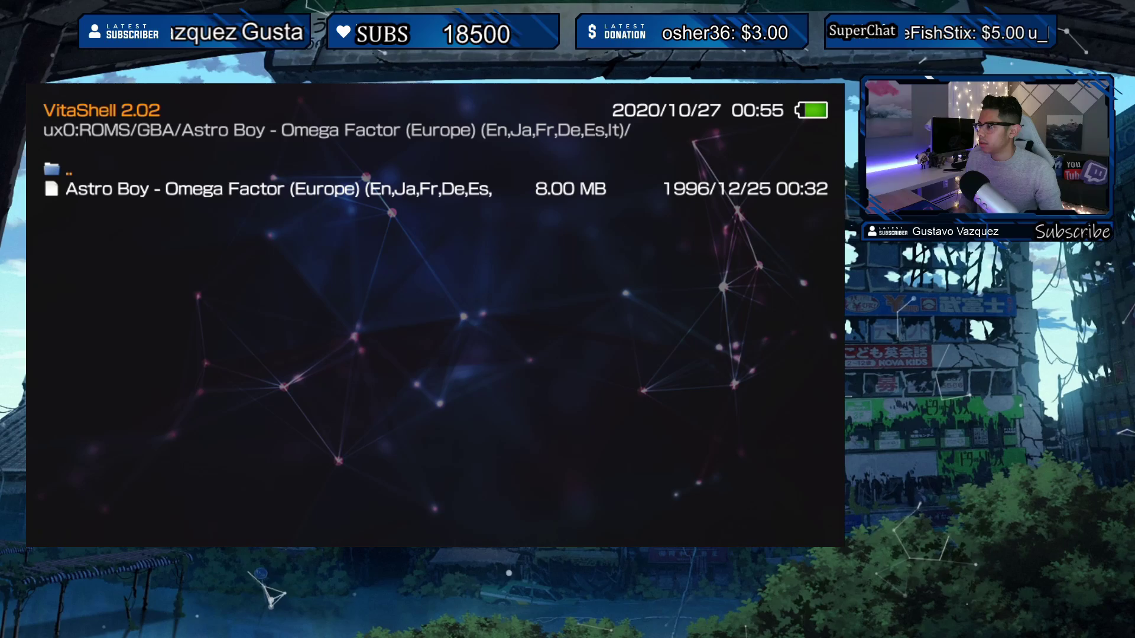
key("Escape")
Paste the copied Astro Boy - Omega Factor ROM directly into ux0:ROMS/GBA, alongside the loose ROM files.
key("Down")
key("Down")
key("Down")
key("Down")
key("Down")
key("Down")
key("Down")
key("Down")
key("Down")
key("Down")
key("Down")
key("Down")
key("Down")
key("Down")
key("Down")
key("Down")
key("Down")
key("Down")
key("Down")
key("Down")
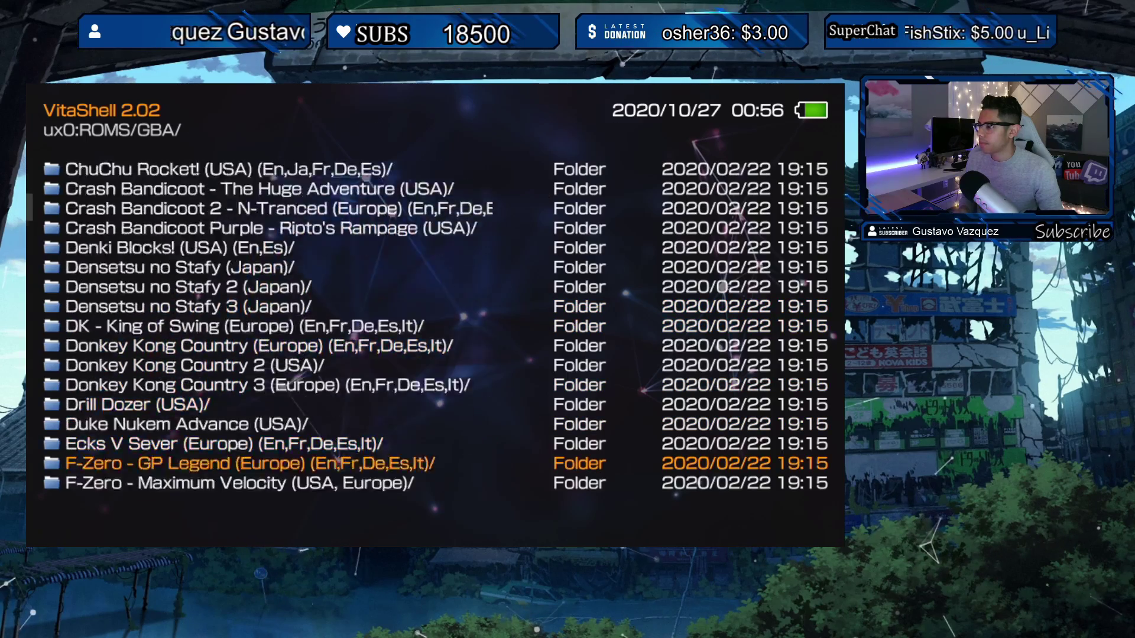
key("Down")
key("Down")
key("Down")
key("Down")
key("Down")
key("Down")
key("Down")
key("Down")
key("Down")
key("Down")
key("Down")
key("Down")
key("Down")
key("Down")
key("Down")
key("Down")
key("Down")
key("Down")
key("Down")
key("Down")
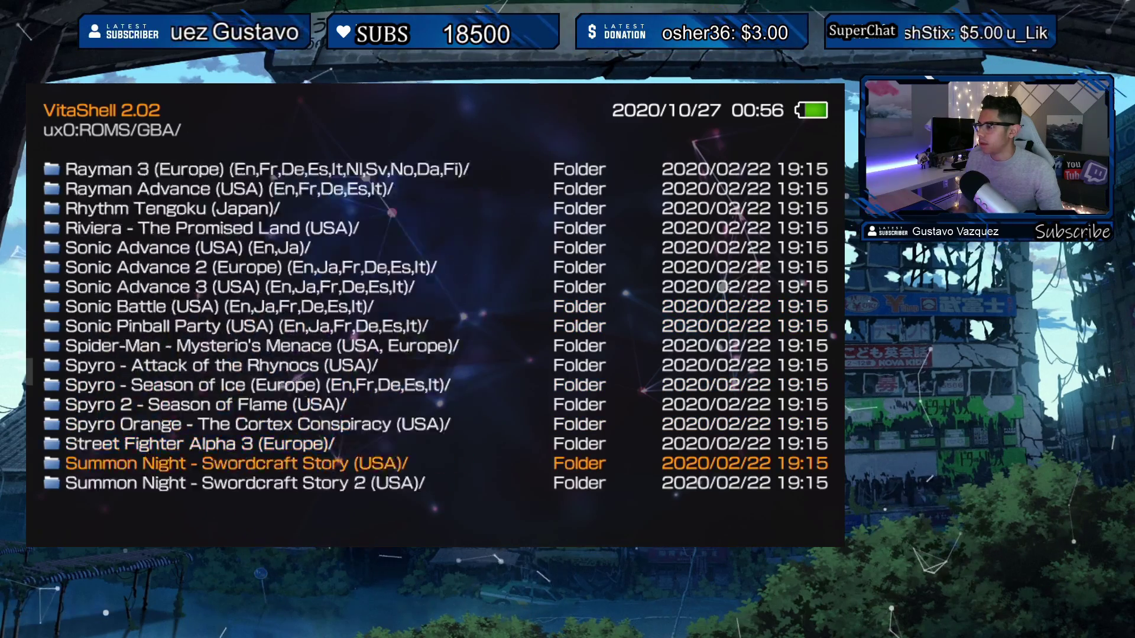
key("Down")
key("Down")
key("Down")
key("Down")
key("Down")
key("Down")
key("Down")
key("Down")
key("Down")
key("Down")
key("Down")
key("Down")
key("Down")
key("Down")
key("Down")
key("Down")
key("Down")
key("Down")
key("Down")
key("Down")
key("Menu")
key("Down")
key("Down")
key("Down")
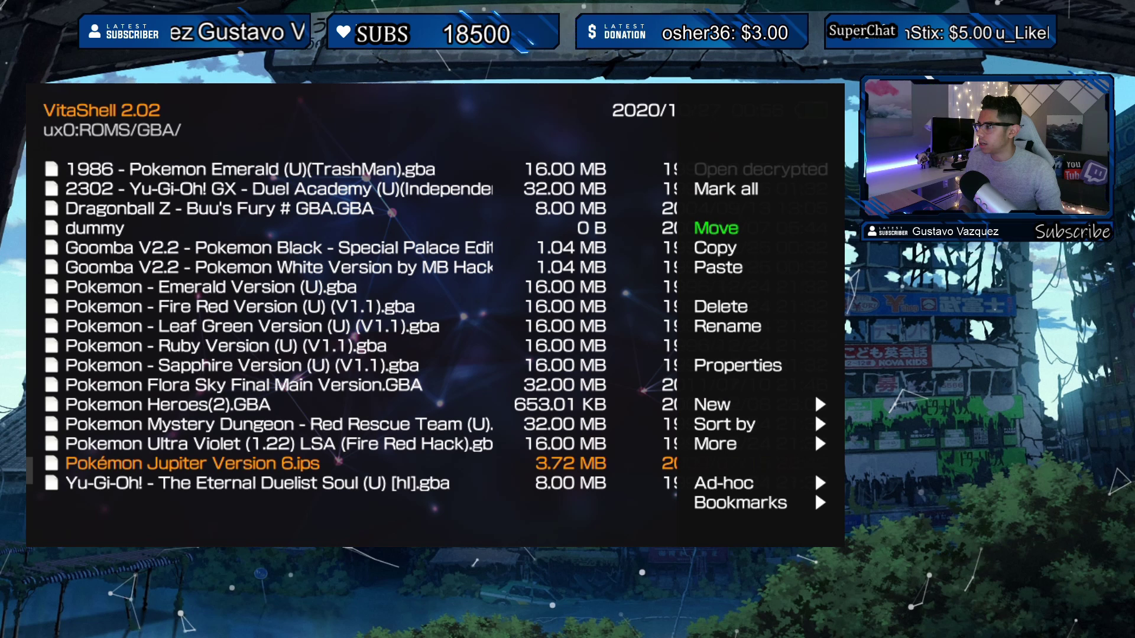
key("Up")
key("Up")
key("Down")
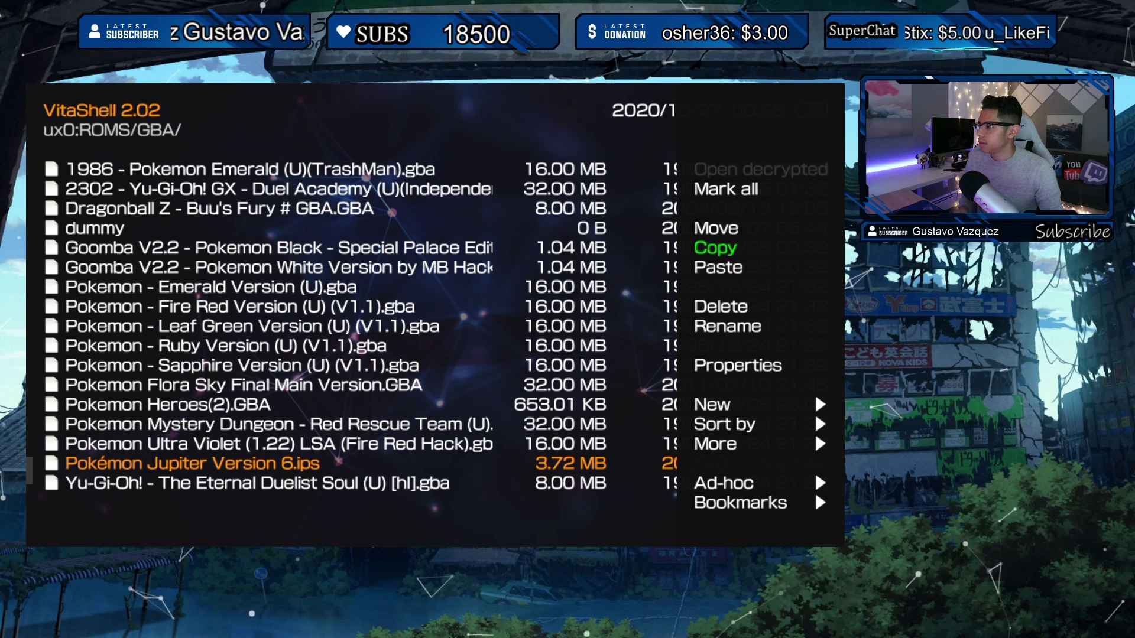
key("Return")
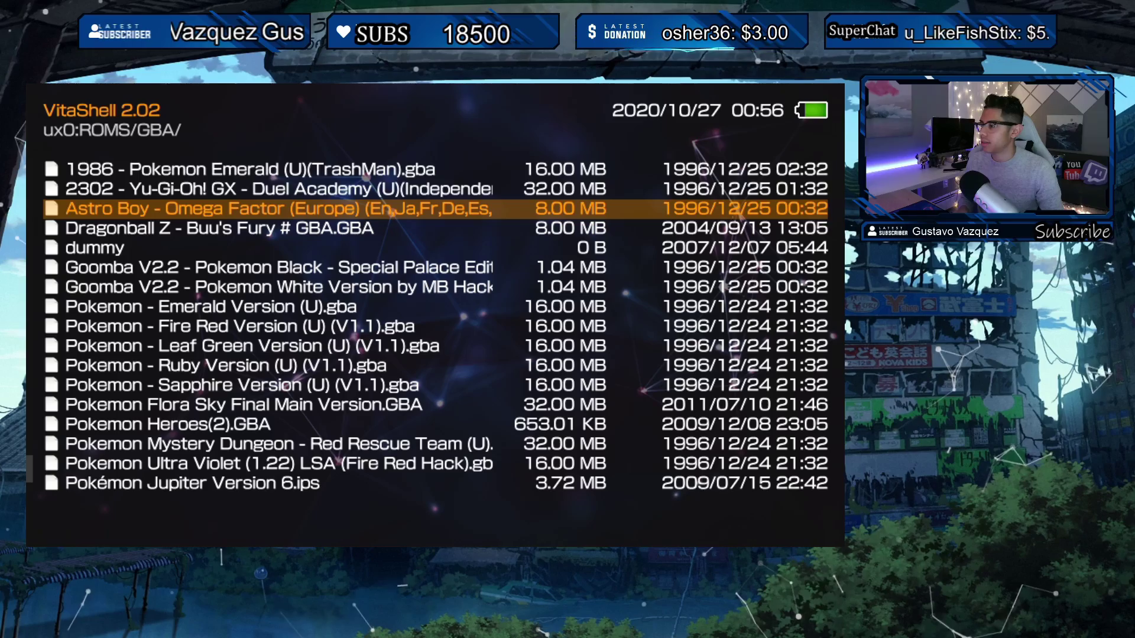
Check the pasted Astro Boy ROM among the loose files and leave VitaShell for the home screen.
key("Up")
key("Up")
key("Down")
key("Down")
key("Down")
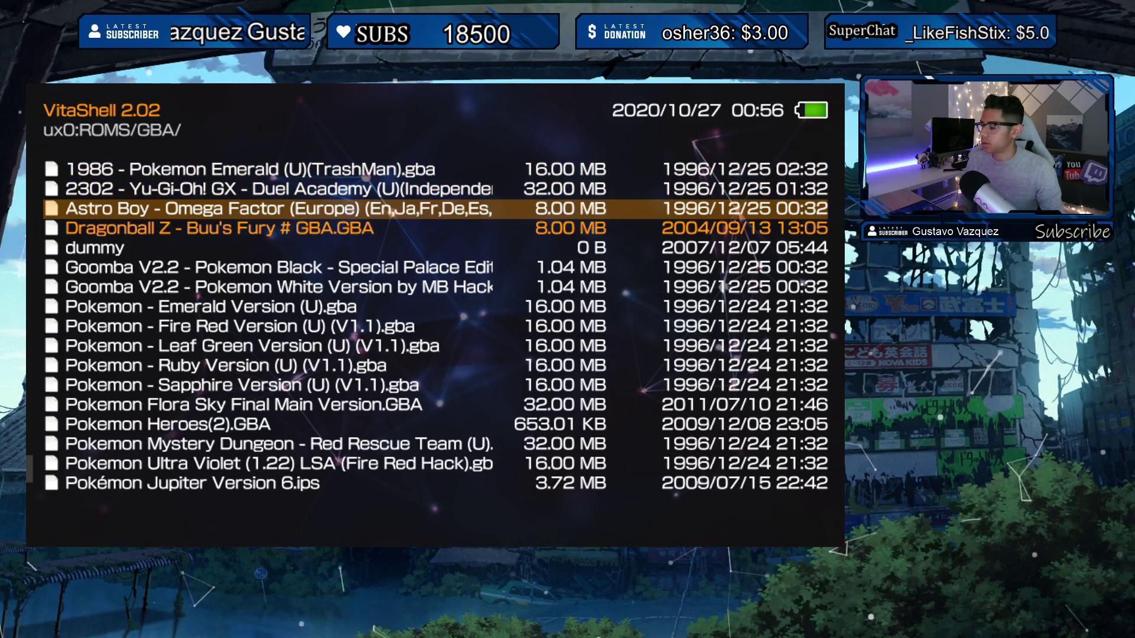
key("BackSpace")
key("Home")
key("Home")
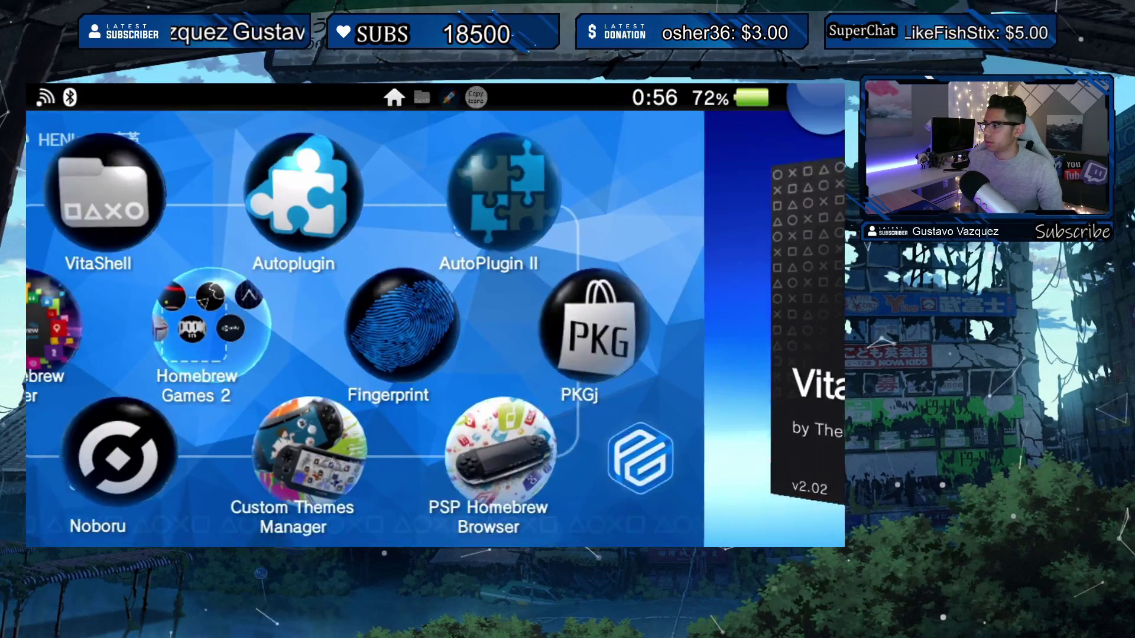
Switch to the Launcher app from the home screen, allowing VitaShell to close.
key("Down")
key("Down")
key("Down")
key("Down")
key("Down")
key("Right")
key("Right")
key("Up")
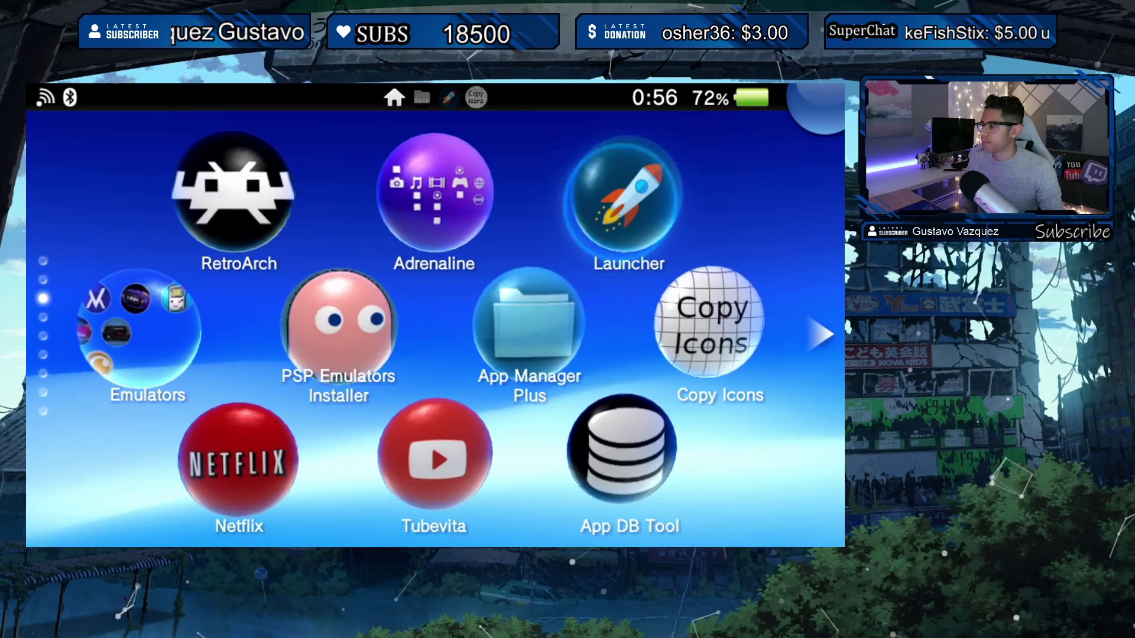
key("Return")
key("Return")
key("Right")
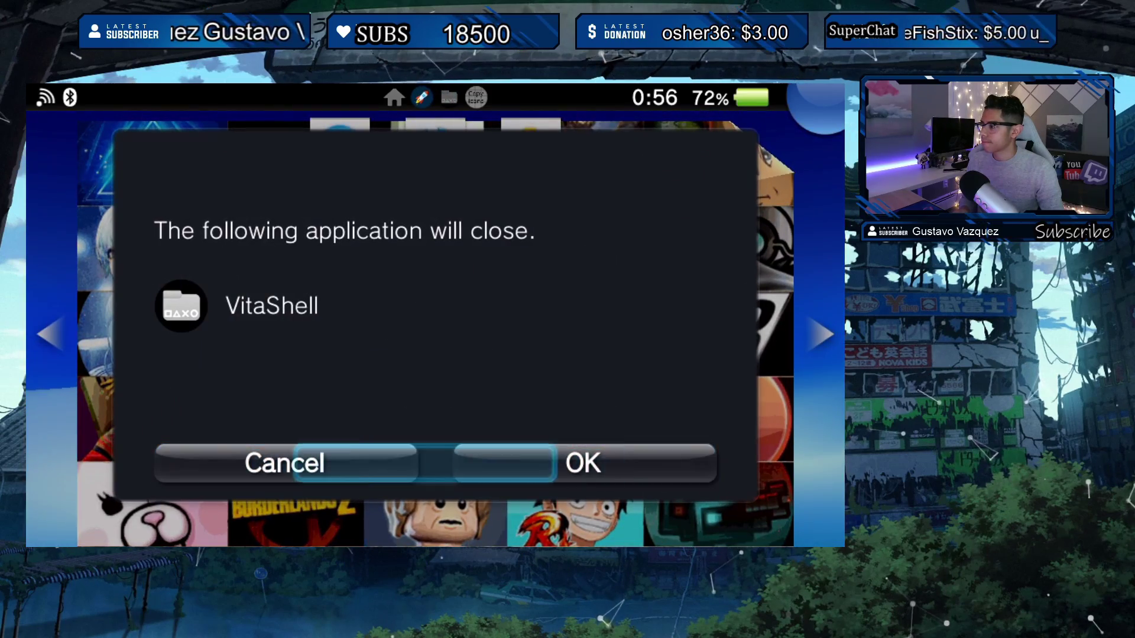
key("Return")
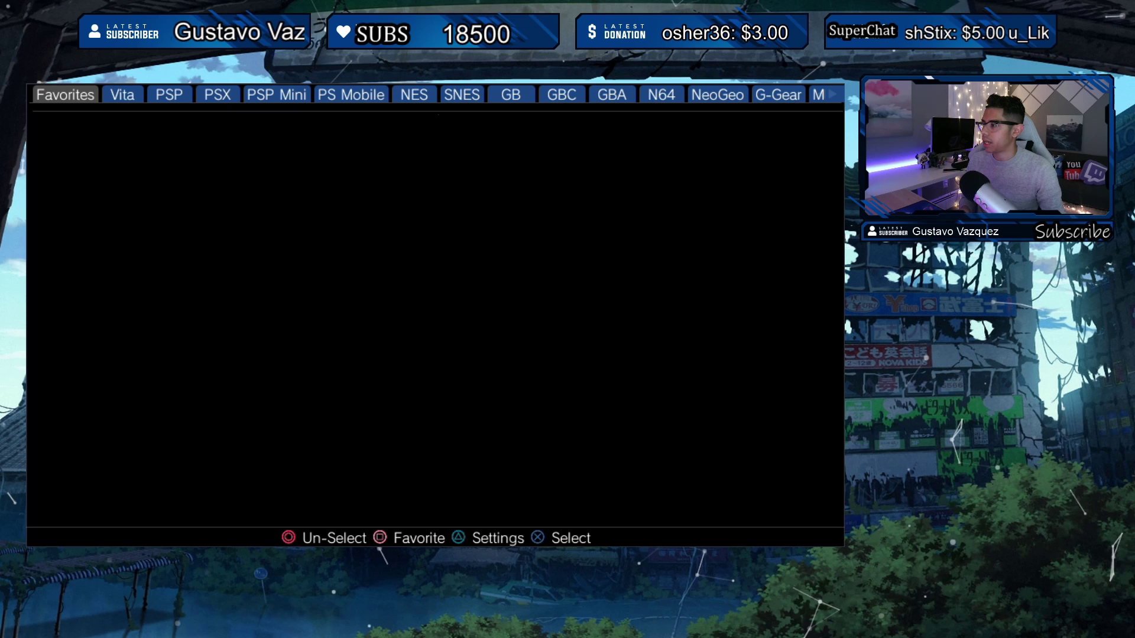
Open the GBA game category in Launcher.
key("Right")
key("Right")
key("Right")
key("Right")
key("Right")
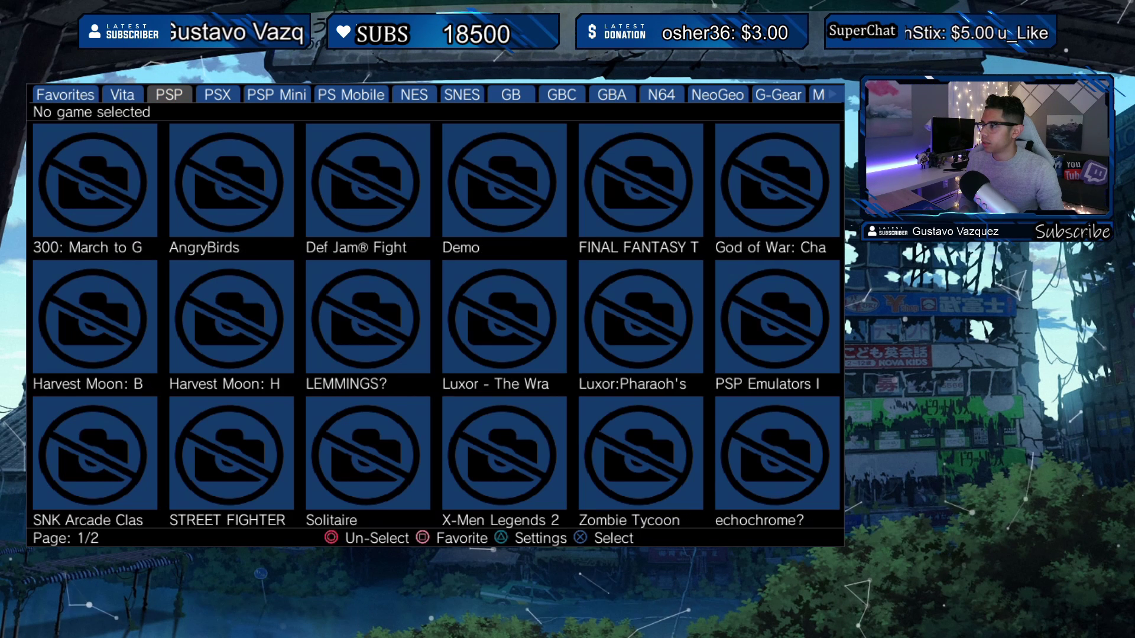
key("Right")
key("Right")
key("Right")
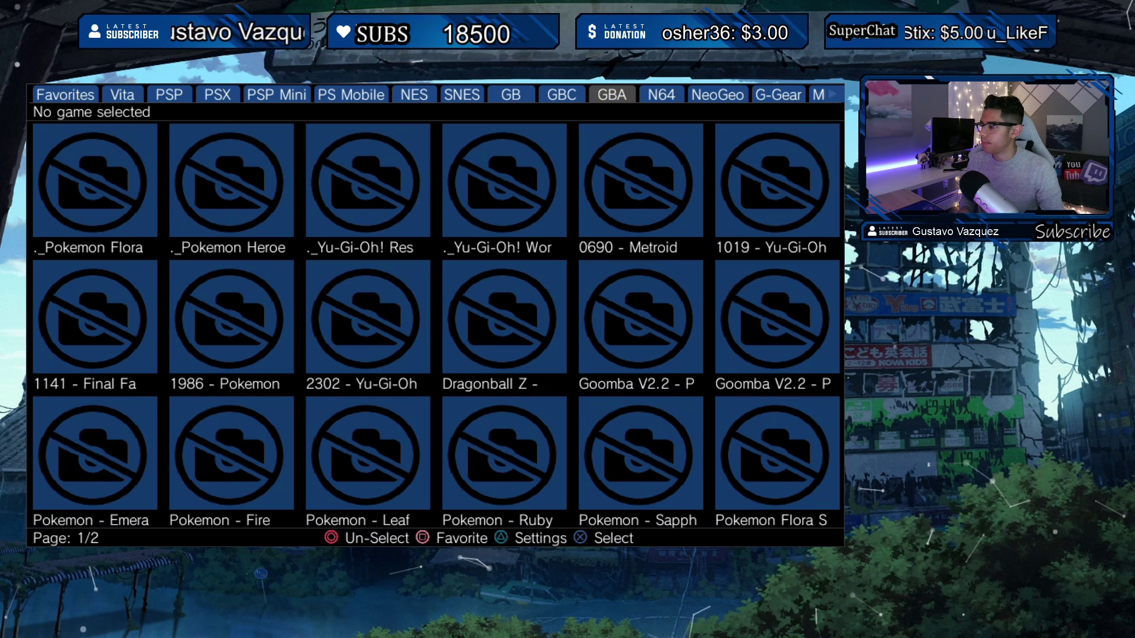
Look through both pages of GBA games for the newly pasted Astro Boy ROM.
key("Down")
key("Down")
key("Down")
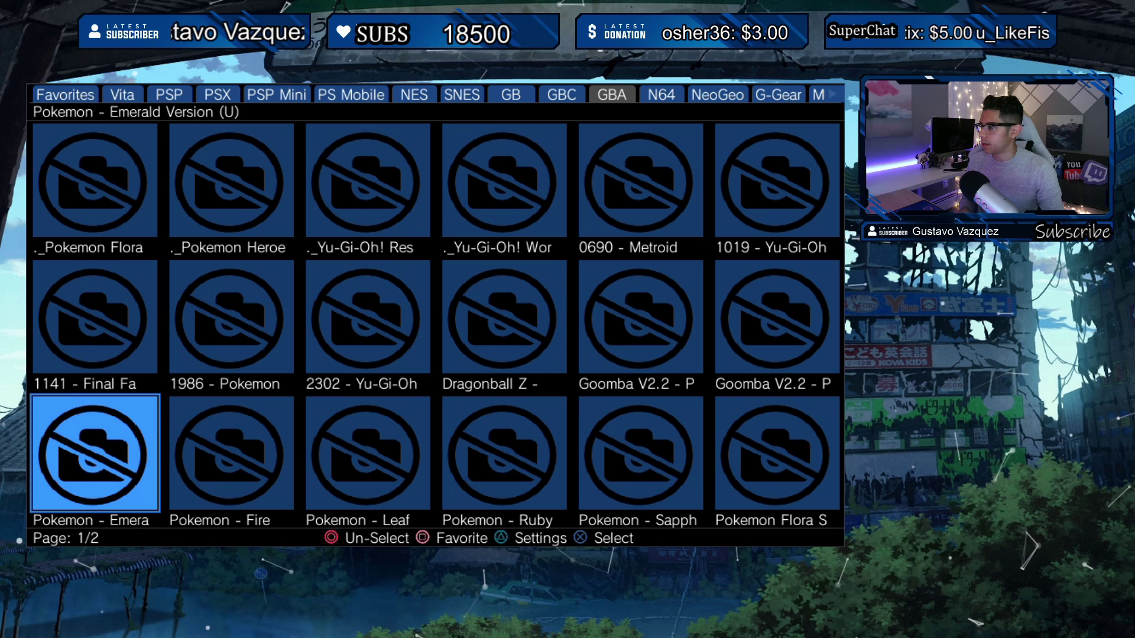
key("Right")
key("Right")
key("Right")
key("Right")
key("Right")
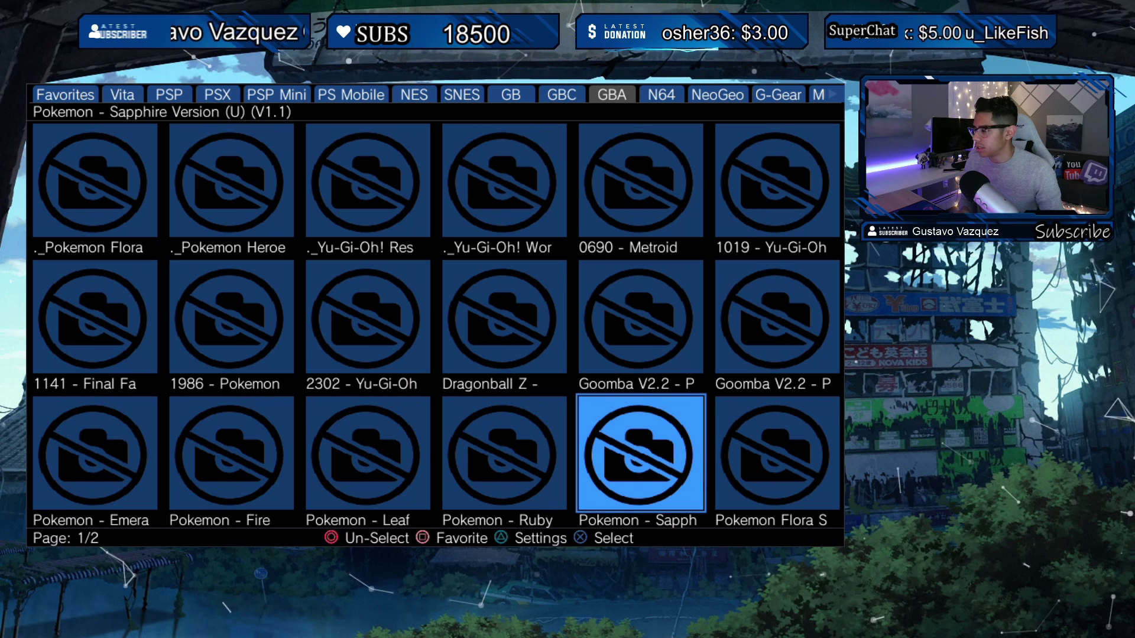
key("Right")
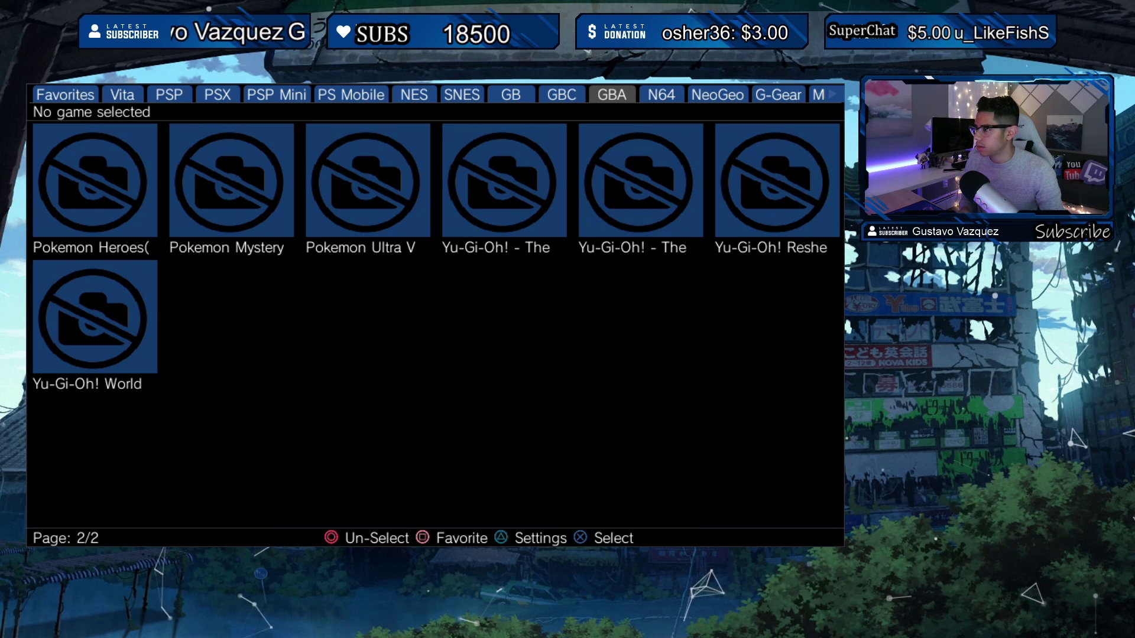
key("Left")
key("Left")
key("Left")
key("Right")
key("Right")
key("Right")
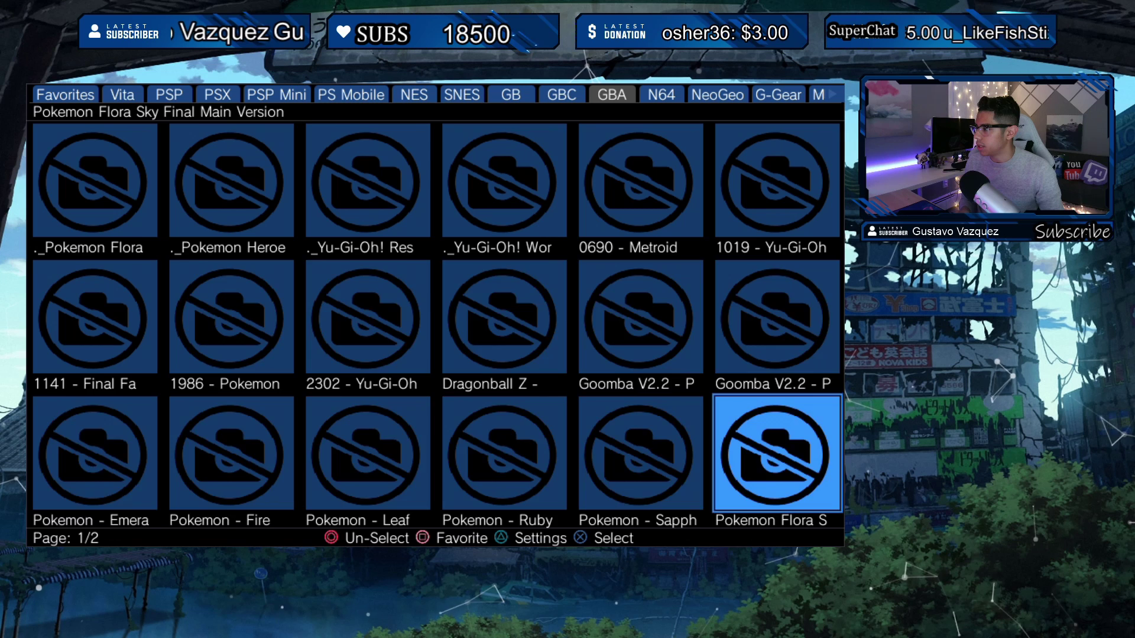
key("Down")
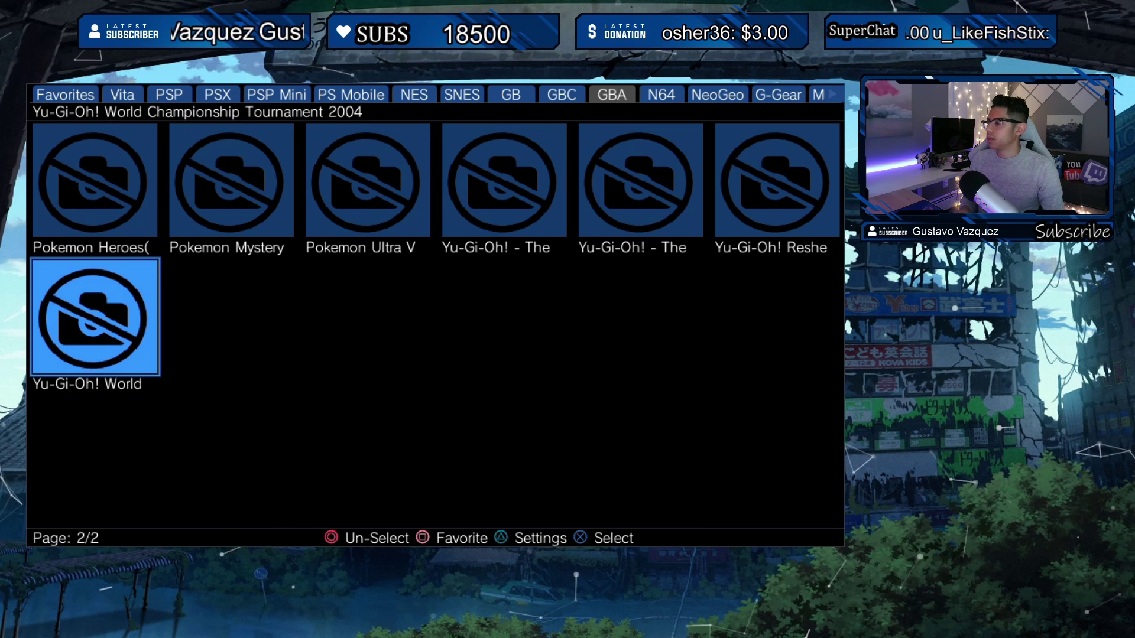
key("Down")
Rescan games in the GBA category only from the Settings and Actions dialog.
key("s")
key("Down")
key("Down")
key("Down")
key("Down")
key("Down")
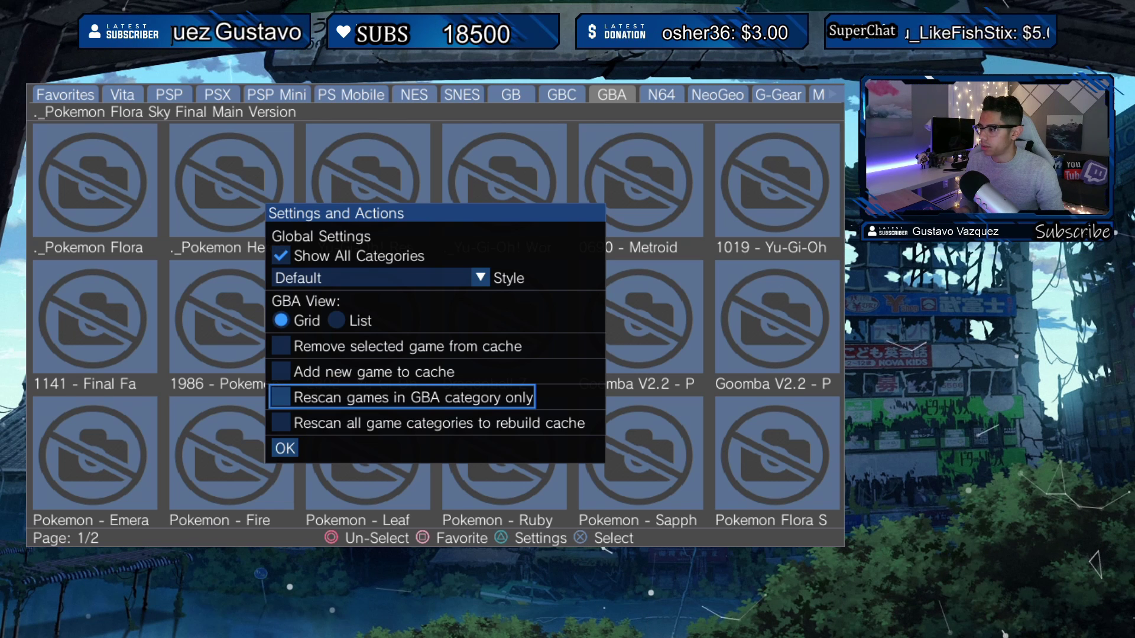
key("Return")
key("Down")
key("Return")
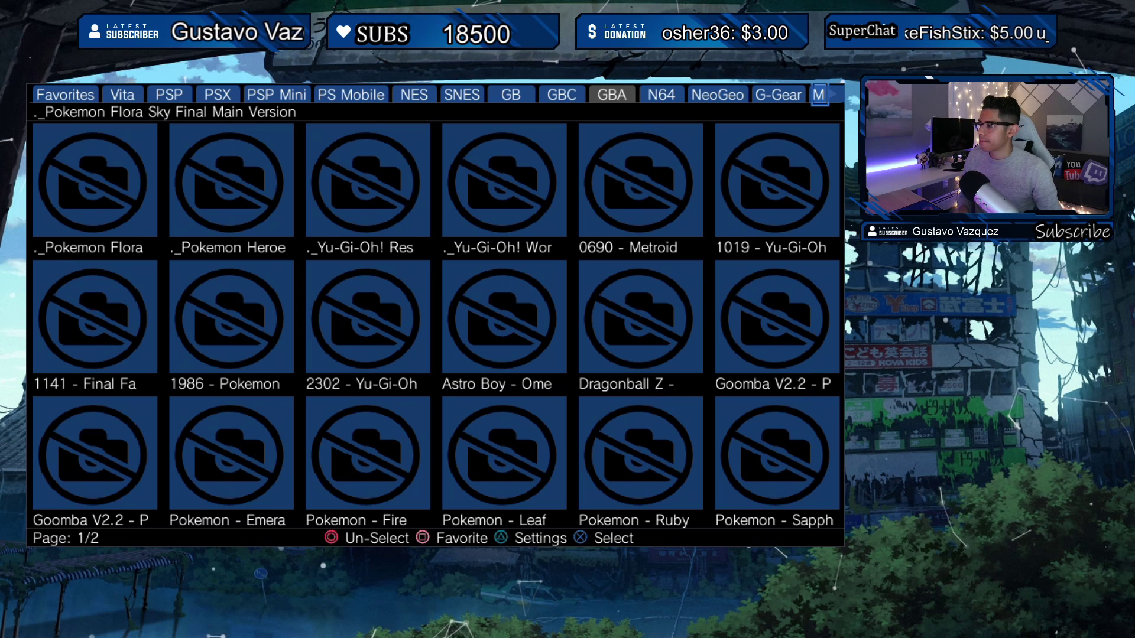
Locate the Astro Boy - Omega Factor entry in the rescanned GBA game grid.
key("Down")
key("Down")
key("Left")
key("Left")
key("Down")
key("Left")
key("Up")
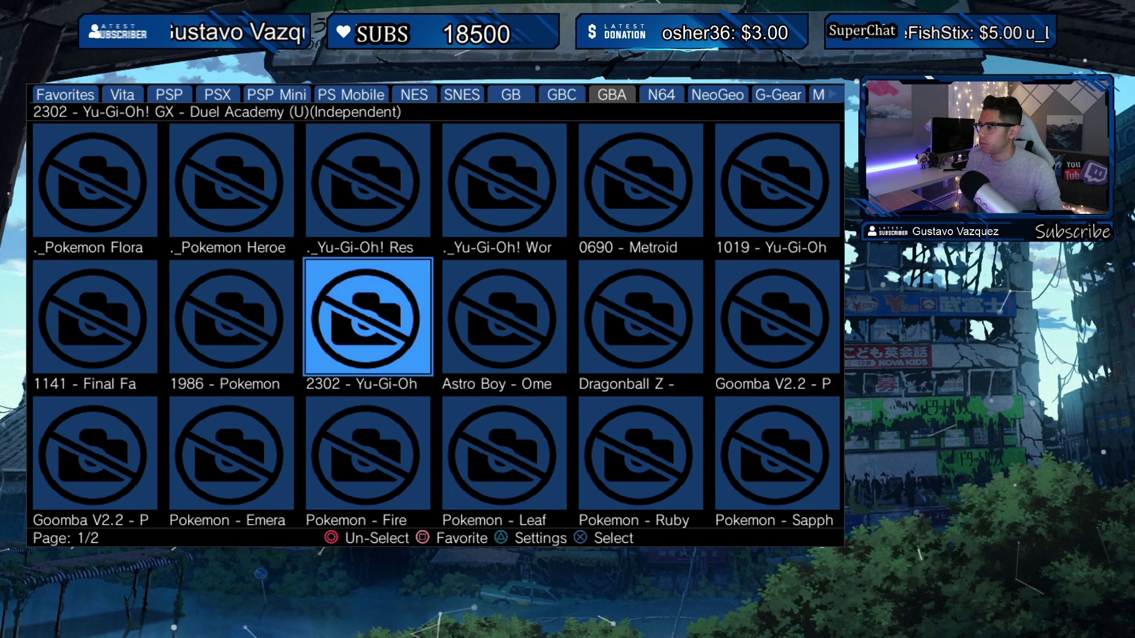
key("Right")
key("Right")
key("Left")
key("Right")
key("Right")
key("Right")
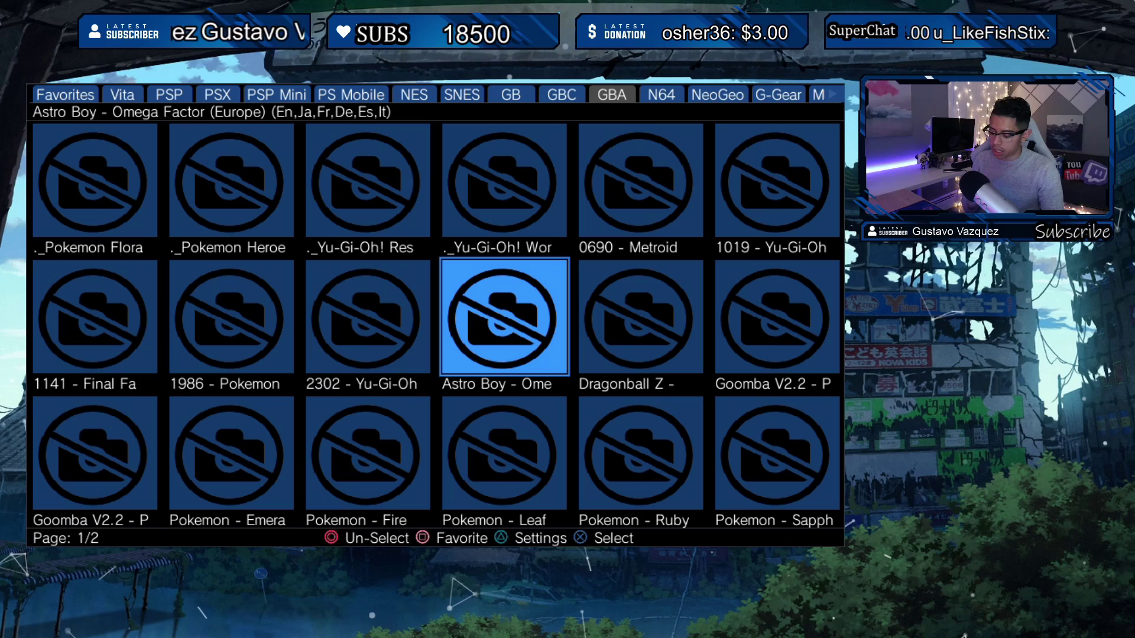
Switch to VitaShell, allowing Launcher to close, and go to the root of ux0:.
key("super")
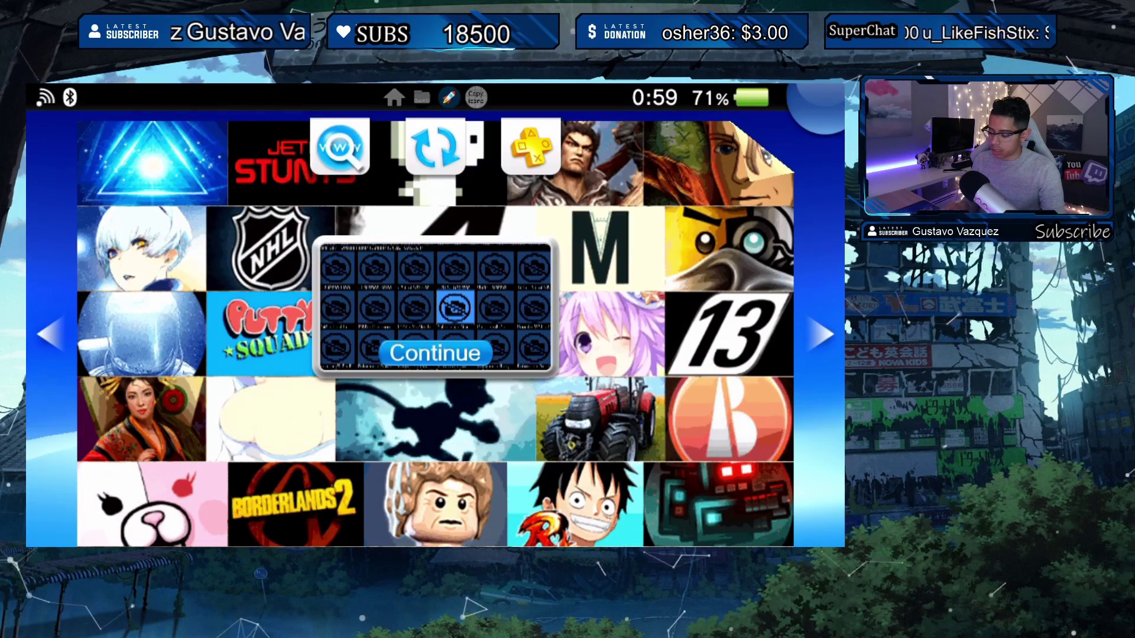
key("Right")
key("Return")
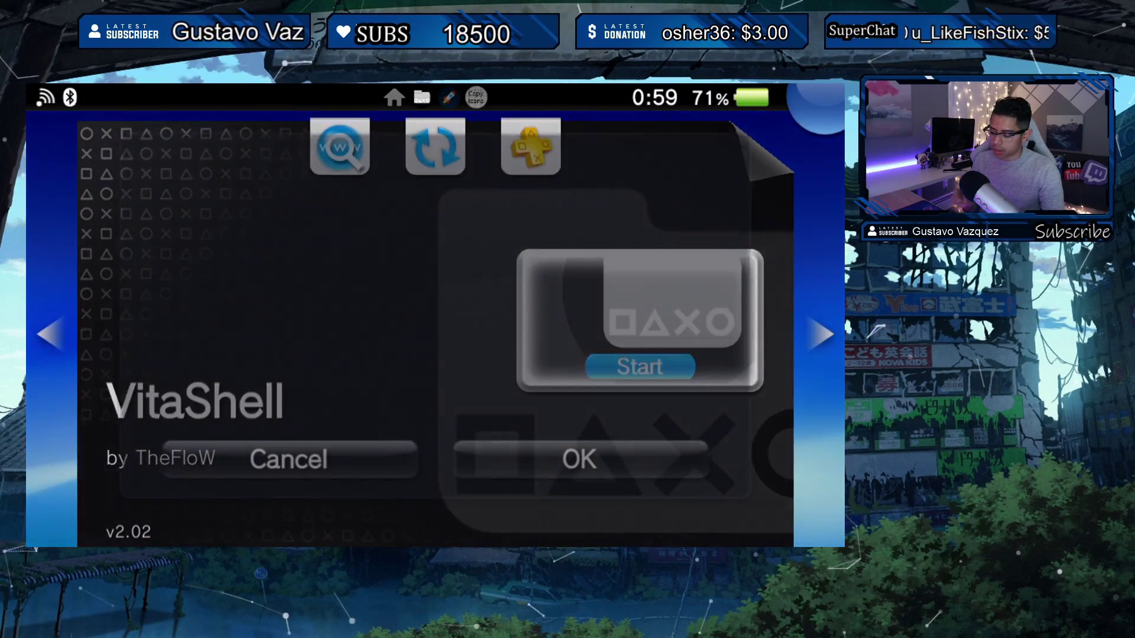
key("Return")
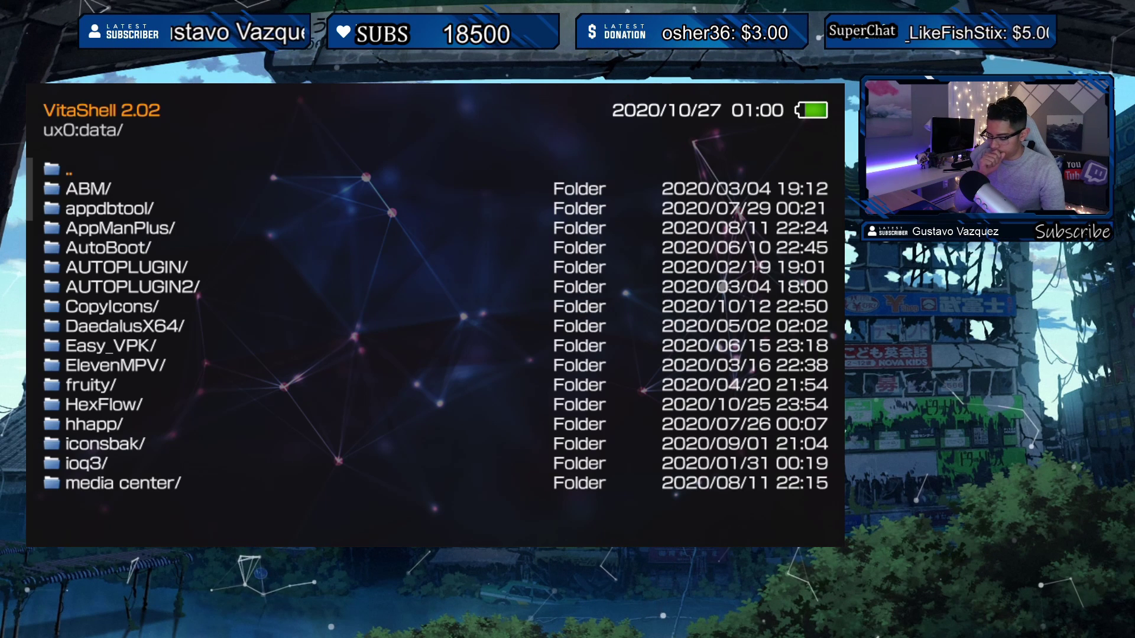
key("Escape")
key("Escape")
key("Up")
key("Down")
key("Return")
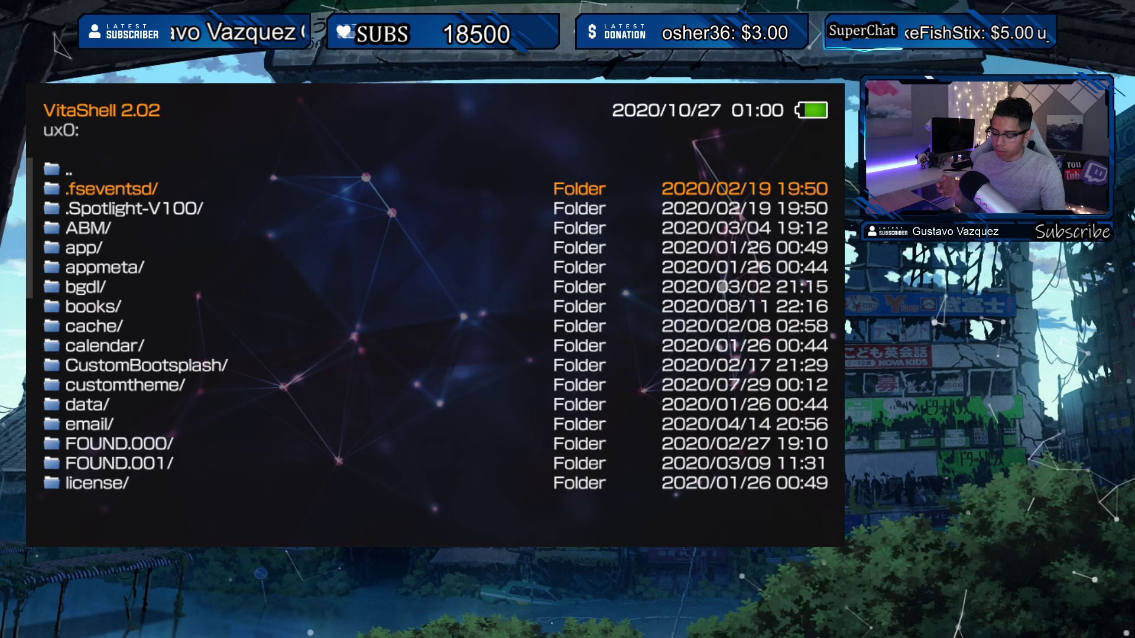
Open the NES Roms folder inside ux0:ROMS.
key("Down")
key("Down")
key("Down")
key("Down")
key("Down")
key("Down")
key("Down")
key("Down")
key("Down")
key("Down")
key("Down")
key("Down")
key("Down")
key("Down")
key("Down")
key("Down")
key("Down")
key("Down")
key("Down")
key("Down")
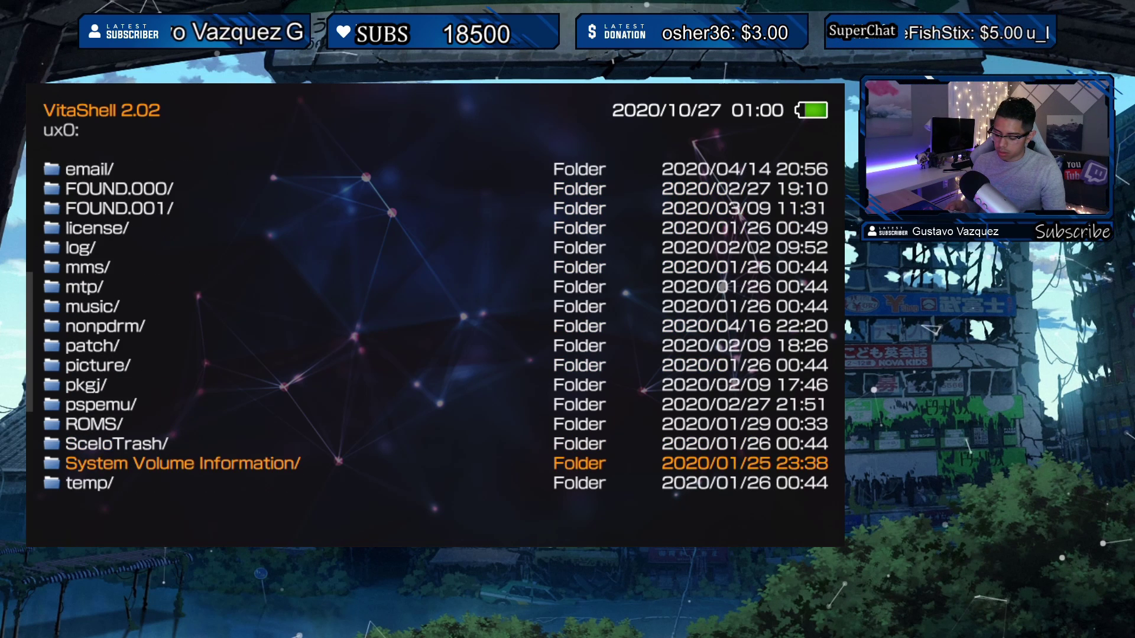
key("Up")
key("Up")
key("Down")
key("Down")
key("Down")
key("Down")
key("Down")
key("Down")
key("Down")
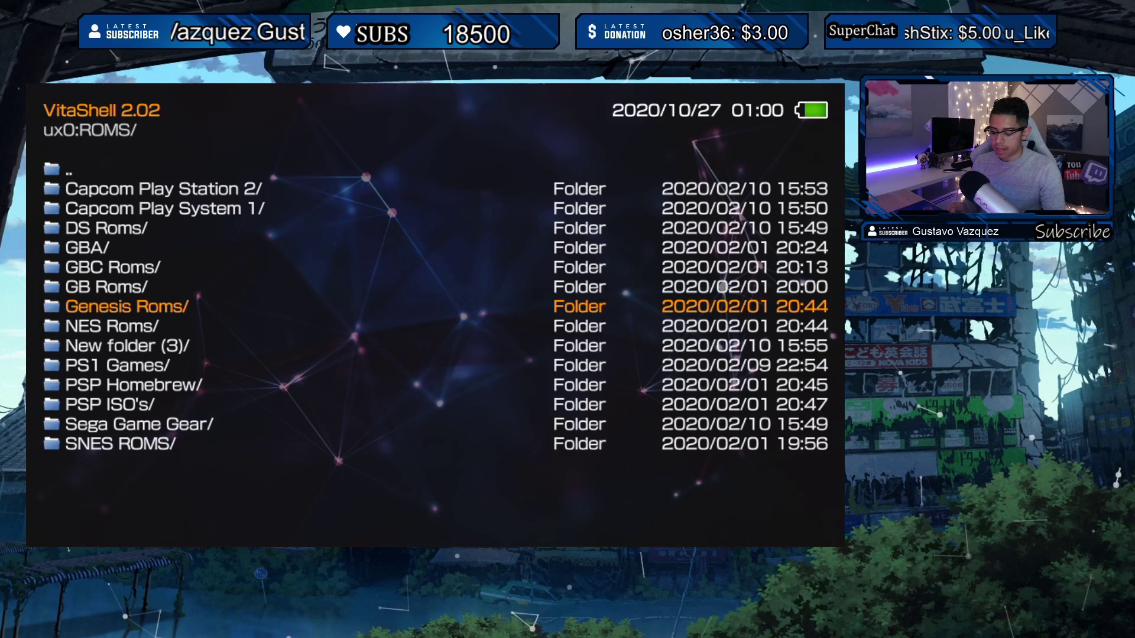
key("Down")
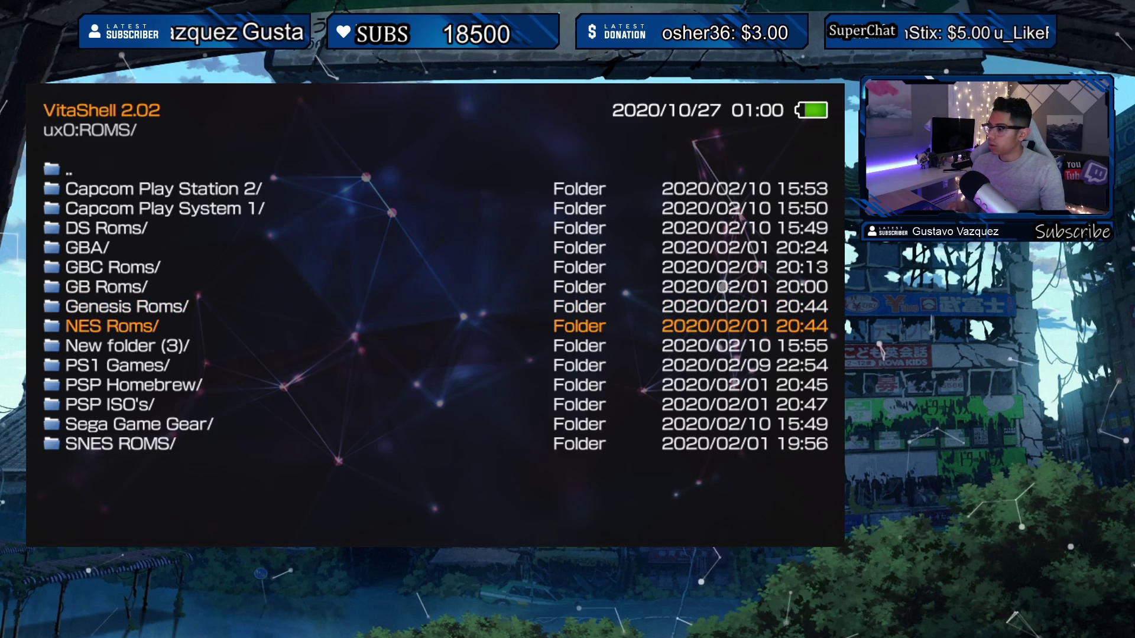
key("Return")
Look through the NES game folders down to the loose .nes files at the end of the list.
key("Down")
key("Down")
key("Down")
key("Down")
key("Down")
key("Down")
key("Down")
key("Down")
key("Down")
key("Down")
key("Down")
key("Down")
key("Down")
key("Down")
key("Down")
key("Down")
key("Down")
key("Down")
key("Down")
key("Down")
key("Down")
key("Down")
key("Down")
key("Down")
key("Down")
key("Down")
key("Down")
key("Down")
key("Down")
key("Down")
key("Down")
key("Down")
key("Down")
key("Down")
key("Down")
key("Down")
key("Down")
key("Down")
key("Down")
key("Down")
key("Down")
key("Down")
key("Down")
key("Down")
key("Down")
key("Down")
key("Down")
key("Down")
key("Down")
key("Down")
key("Down")
key("Down")
key("Down")
key("Down")
key("Down")
key("Down")
key("Down")
key("Down")
key("Down")
key("Down")
key("Down")
key("Down")
key("Down")
key("Down")
key("Down")
key("Down")
key("Down")
key("Down")
key("Down")
key("Down")
key("Down")
key("Down")
key("Down")
key("Down")
key("Down")
key("Down")
key("Down")
key("Down")
key("Down")
key("Down")
key("Down")
key("Down")
key("Down")
key("Down")
key("Down")
key("Down")
key("Down")
key("Down")
key("Down")
key("Down")
key("Down")
key("Down")
key("Down")
key("Down")
key("Down")
key("Down")
key("Down")
key("Down")
key("Down")
key("Down")
key("Down")
key("Down")
key("Down")
key("Down")
key("Down")
key("Down")
key("Down")
key("Down")
key("Down")
key("Down")
key("Down")
key("Down")
key("Down")
key("Down")
key("Down")
key("Down")
key("Down")
key("Down")
key("Down")
key("Down")
key("Down")
key("Down")
key("Down")
key("Down")
key("Down")
key("Down")
key("Down")
key("Down")
key("Down")
key("Down")
key("Down")
key("Down")
key("Down")
key("Down")
key("Down")
key("Down")
key("Down")
key("Down")
key("Down")
key("Down")
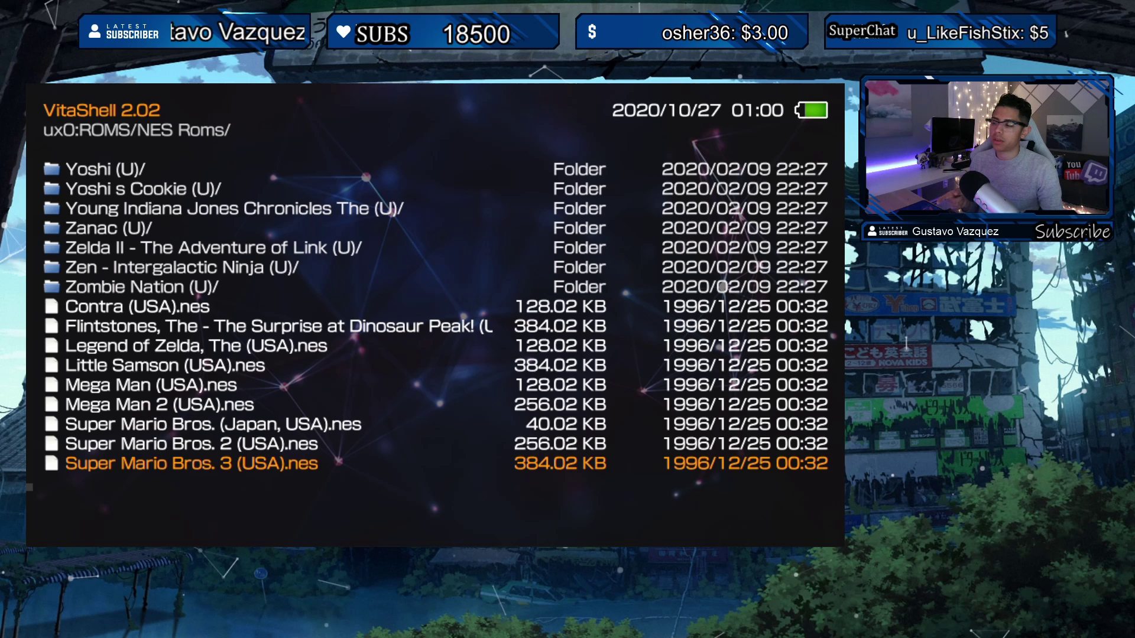
key("Up")
key("Up")
key("Up")
key("Up")
key("Up")
key("Up")
key("Up")
key("Up")
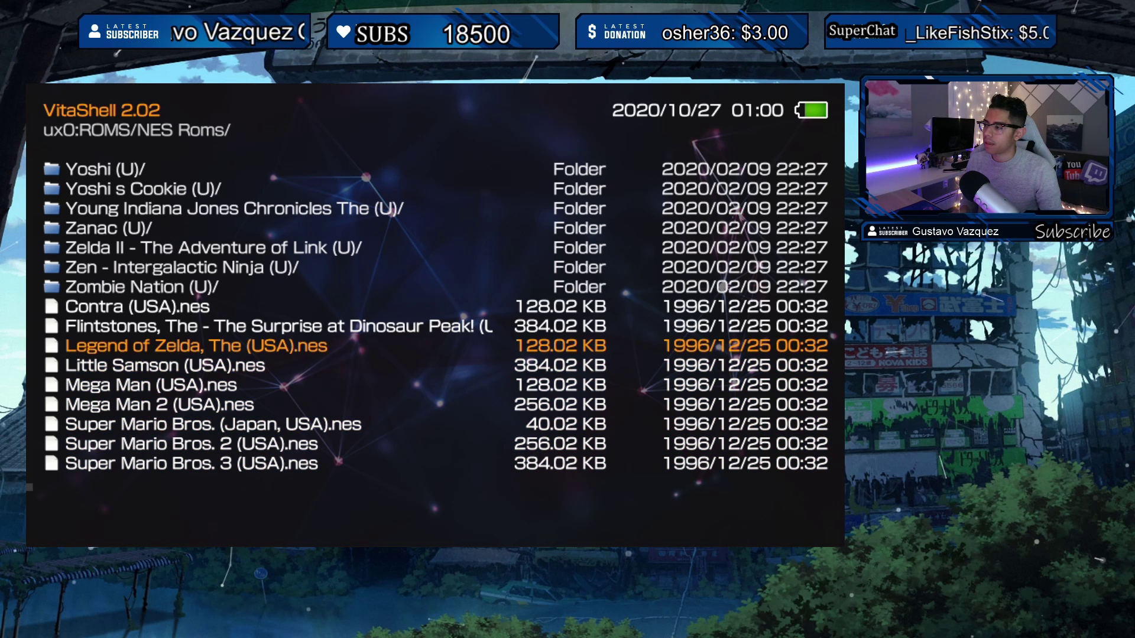
Examine the loose .nes ROM files listed at the end of the NES Roms folder.
key("Down")
key("Down")
key("Down")
key("Down")
key("Down")
key("Down")
key("Down")
key("Down")
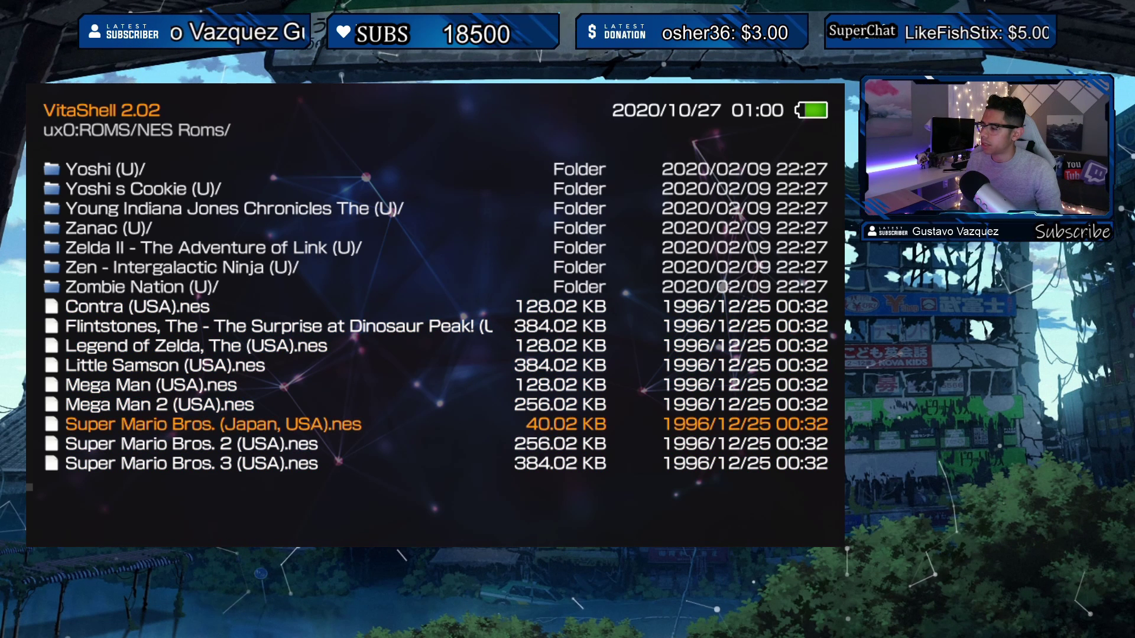
key("Up")
key("Up")
key("Up")
key("Up")
key("Up")
key("Up")
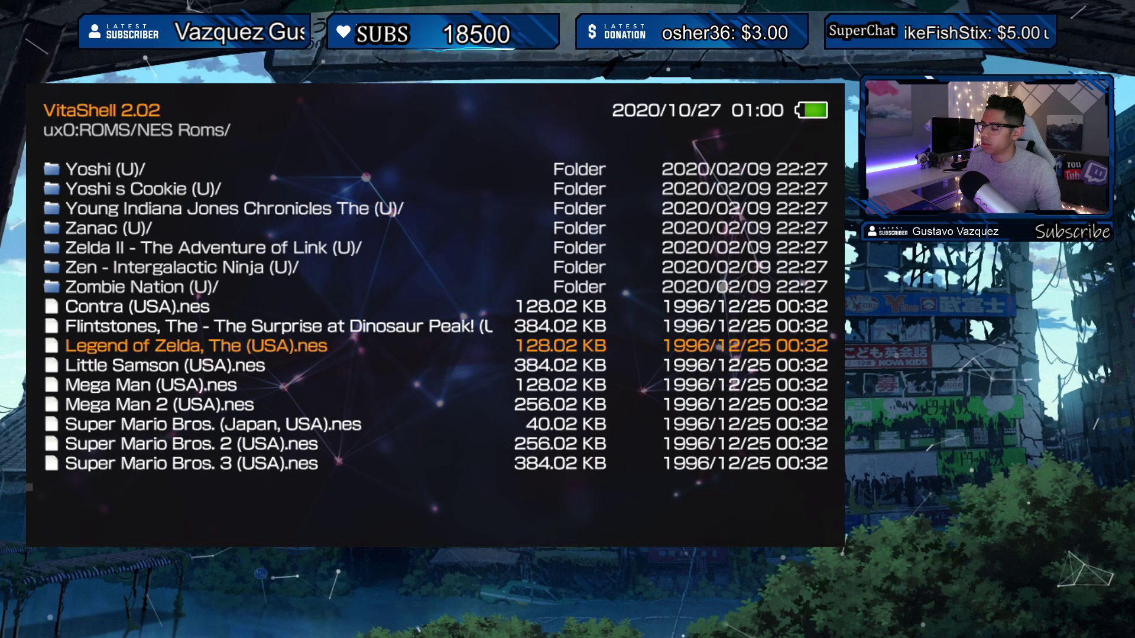
key("Up")
key("Down")
key("Down")
key("Down")
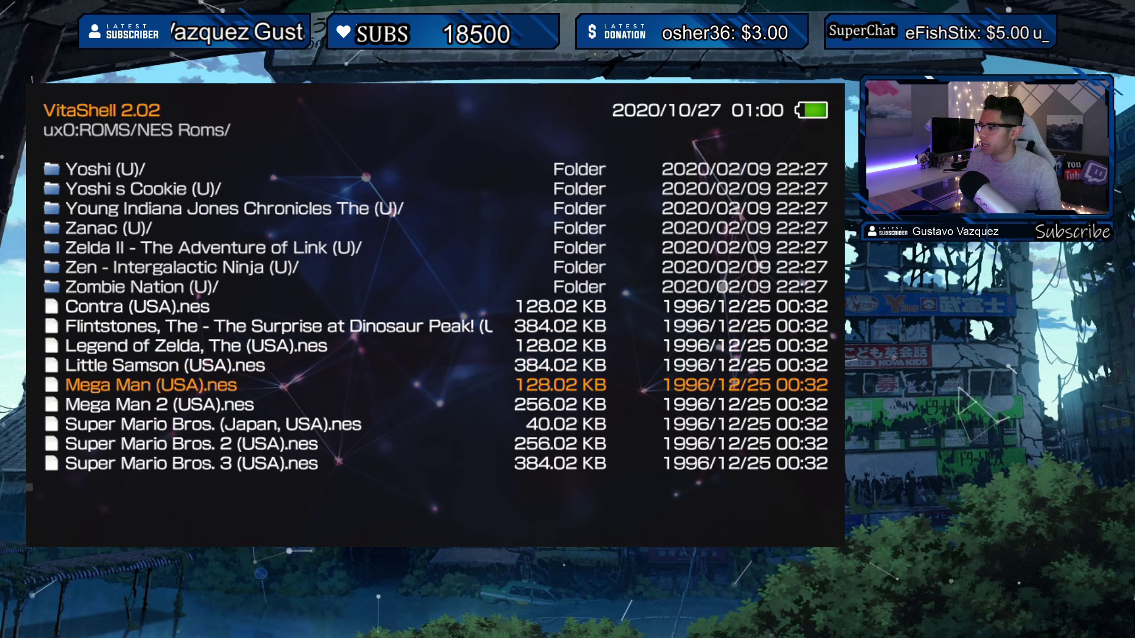
key("Up")
key("Down")
key("Up")
key("Down")
key("Up")
key("Down")
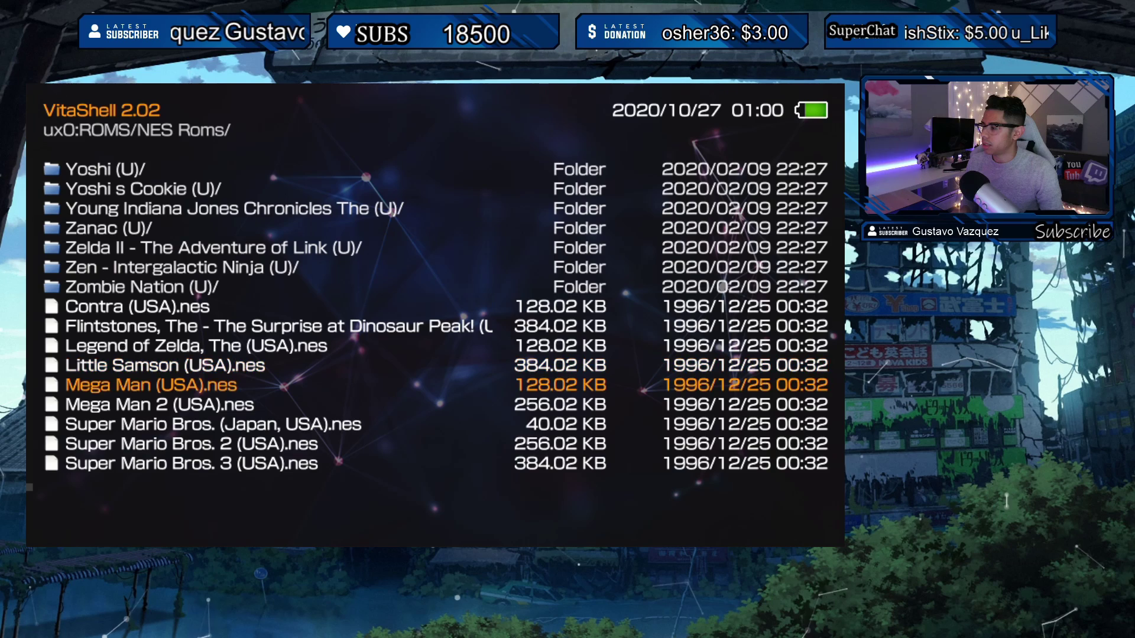
key("Up")
key("Up")
key("Up")
key("Up")
Return to the root of ux0: and open the data folder.
key("Down")
key("Down")
key("Escape")
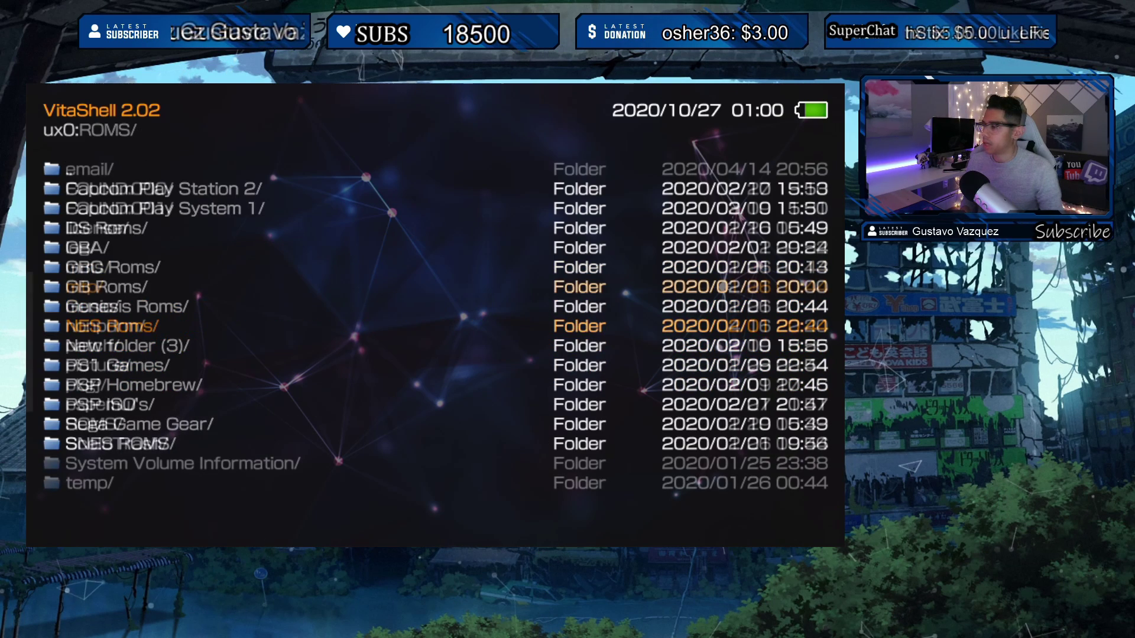
key("Down")
key("Down")
key("Down")
key("Down")
key("Down")
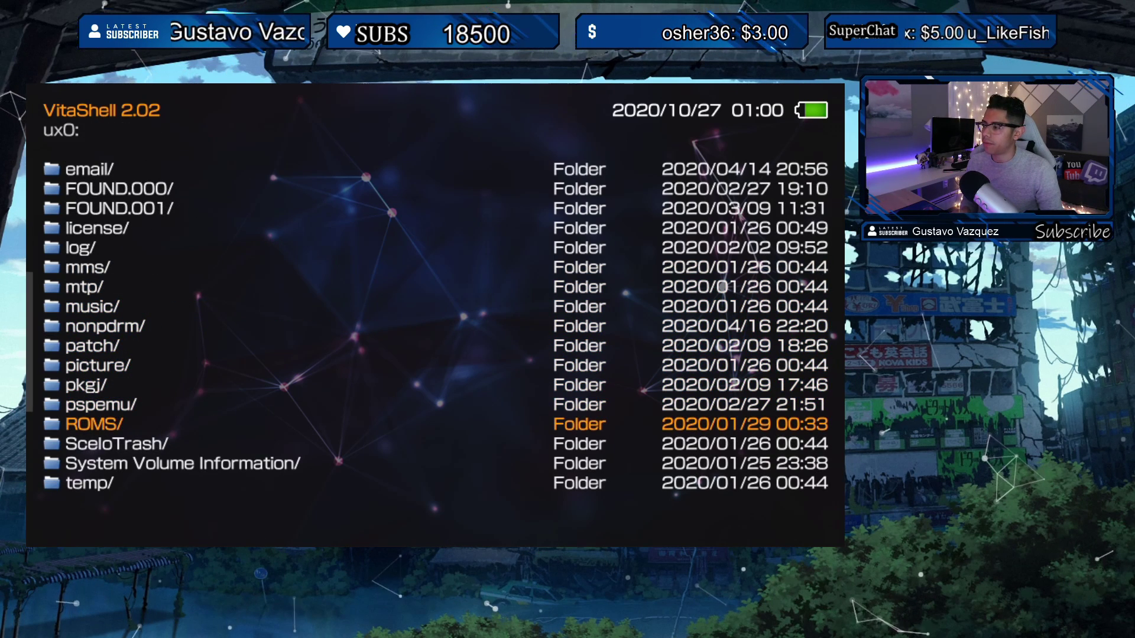
key("Up")
key("Up")
key("Up")
key("Up")
key("Up")
key("Up")
key("Up")
key("Up")
key("Up")
key("Up")
key("Up")
key("Up")
key("Up")
key("Up")
key("Up")
key("Up")
key("Up")
key("Up")
key("Up")
key("Up")
key("Down")
key("Down")
key("Down")
key("Down")
key("Down")
key("Down")
key("Down")
key("Down")
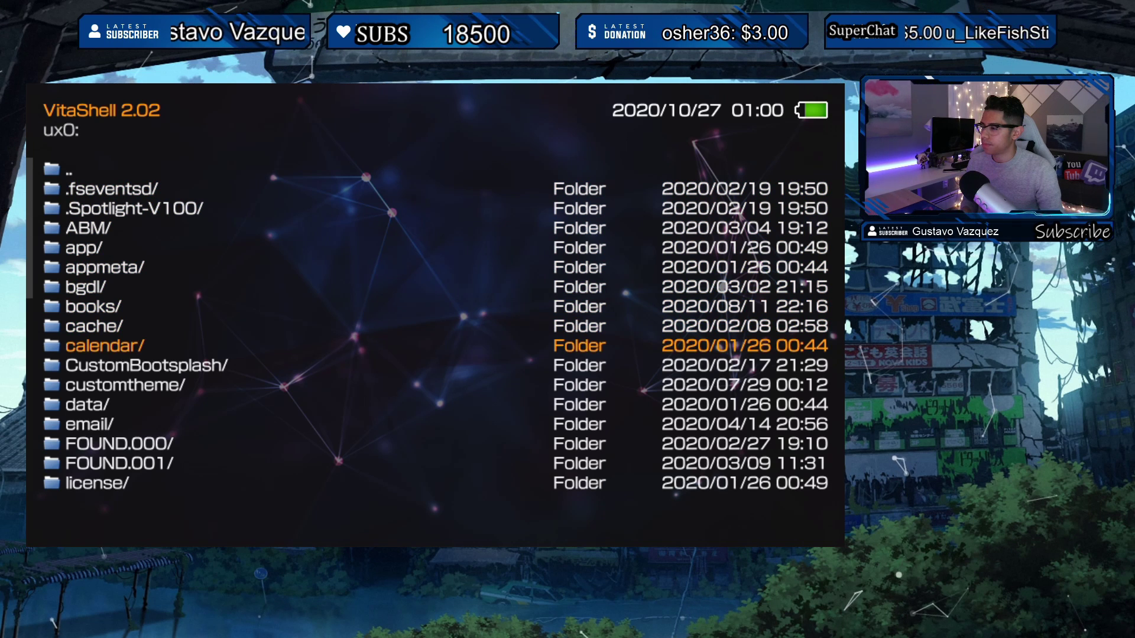
key("Down")
key("Down")
key("Down")
key("Return")
Open the SMLA00001 folder inside ux0:data.
key("Down")
key("Down")
key("Down")
key("Down")
key("Down")
key("Down")
key("Down")
key("Down")
key("Down")
key("Down")
key("Down")
key("Down")
key("Down")
key("Down")
key("Down")
key("Down")
key("Down")
key("Down")
key("Down")
key("Down")
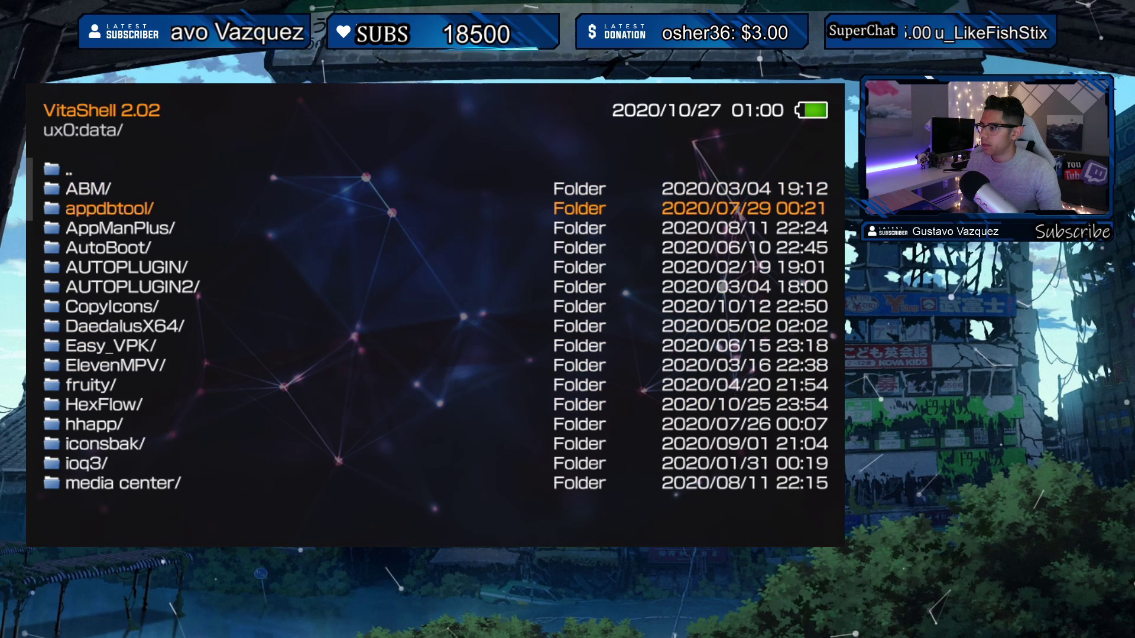
key("Up")
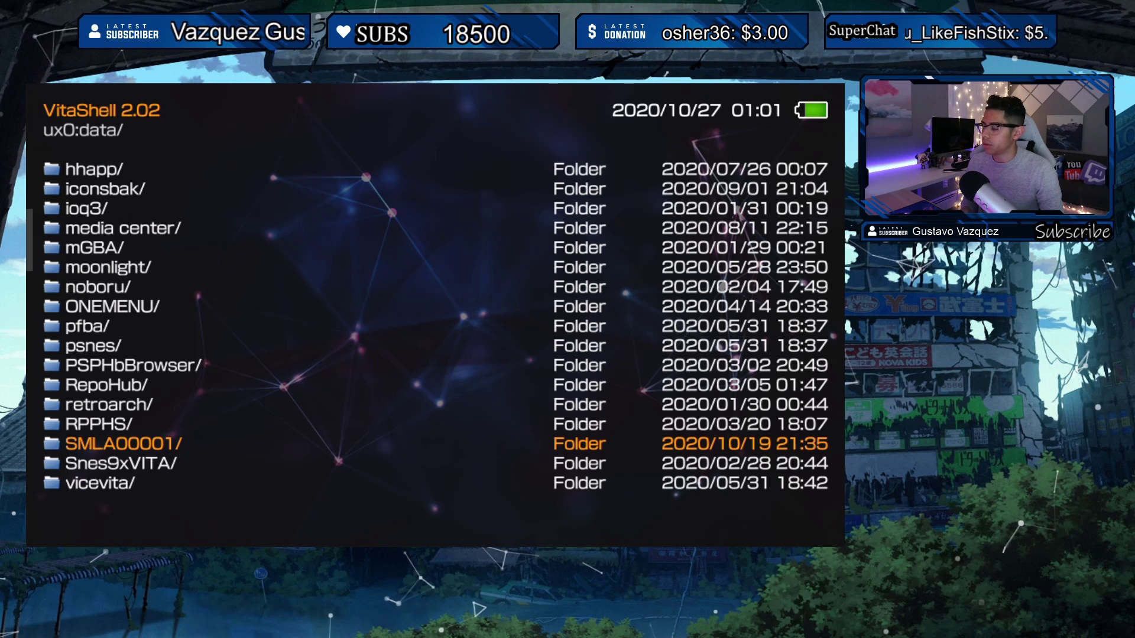
key("Return")
Open the config.ini file of SMLA00001 in the text editor.
key("Down")
key("Down")
key("Down")
key("Down")
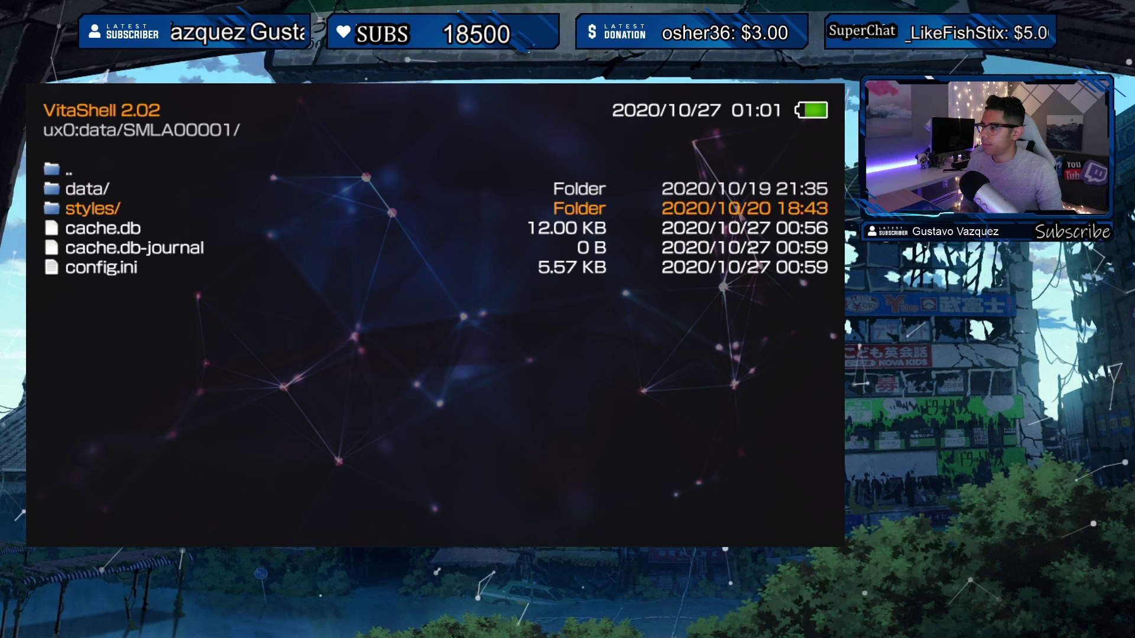
key("Down")
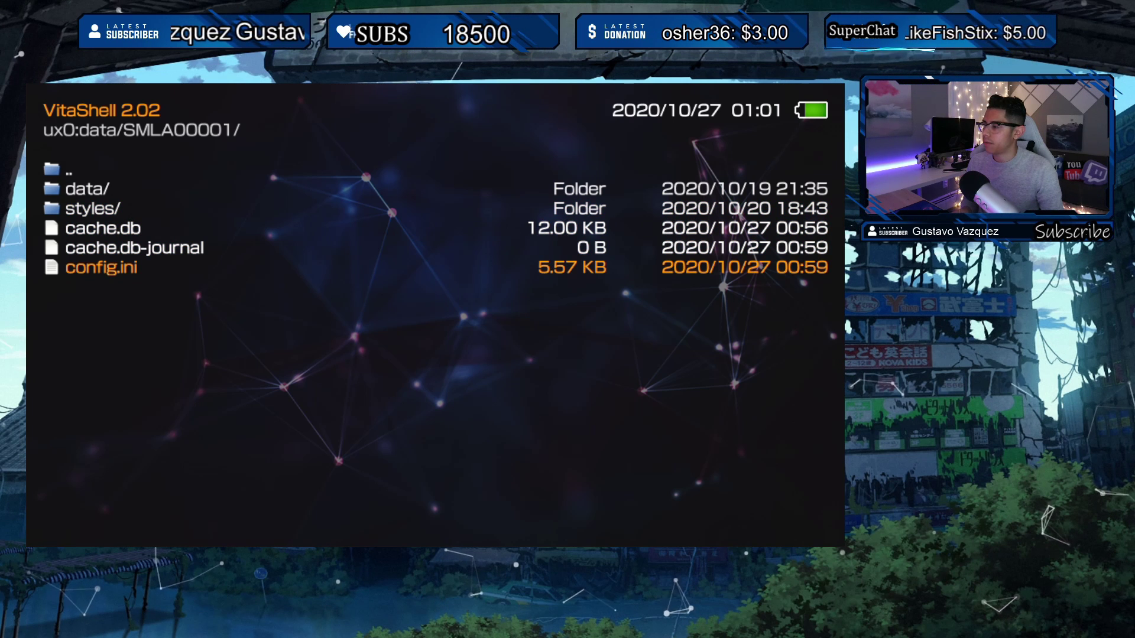
key("Return")
Look through the Global, Vita and PSP sections of config.ini.
key("Down")
key("Down")
key("Down")
key("Down")
key("Down")
key("Down")
key("Down")
key("Down")
key("Down")
key("Down")
key("Down")
key("Down")
key("Down")
key("Down")
key("Down")
key("Down")
key("Down")
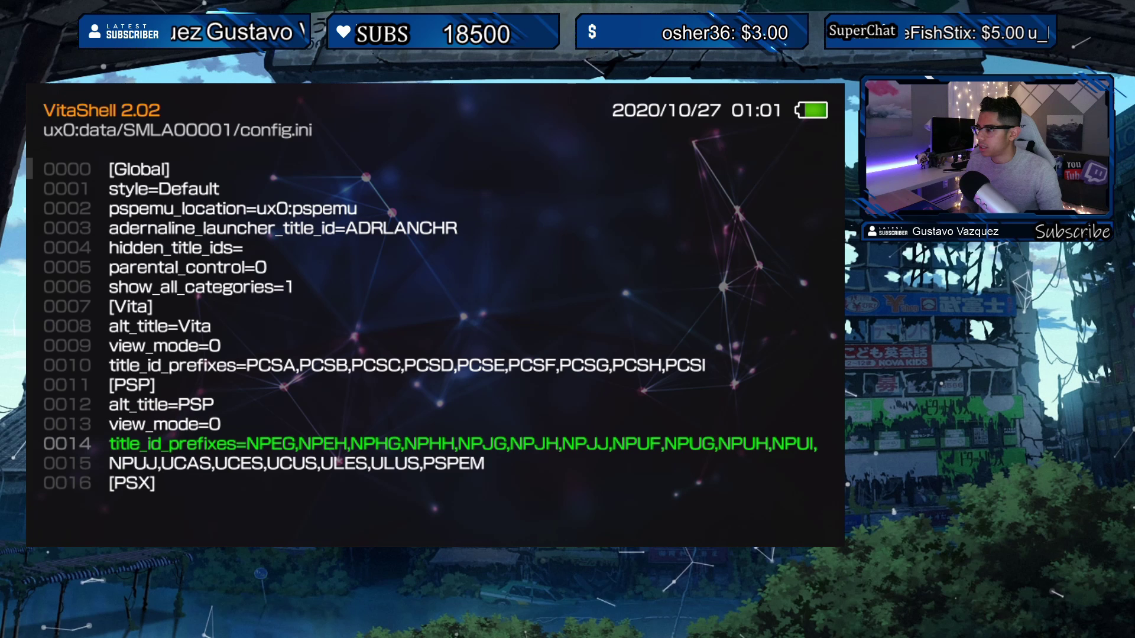
key("Up")
key("Up")
key("Up")
key("Up")
key("Up")
key("Up")
key("Up")
key("Up")
key("Up")
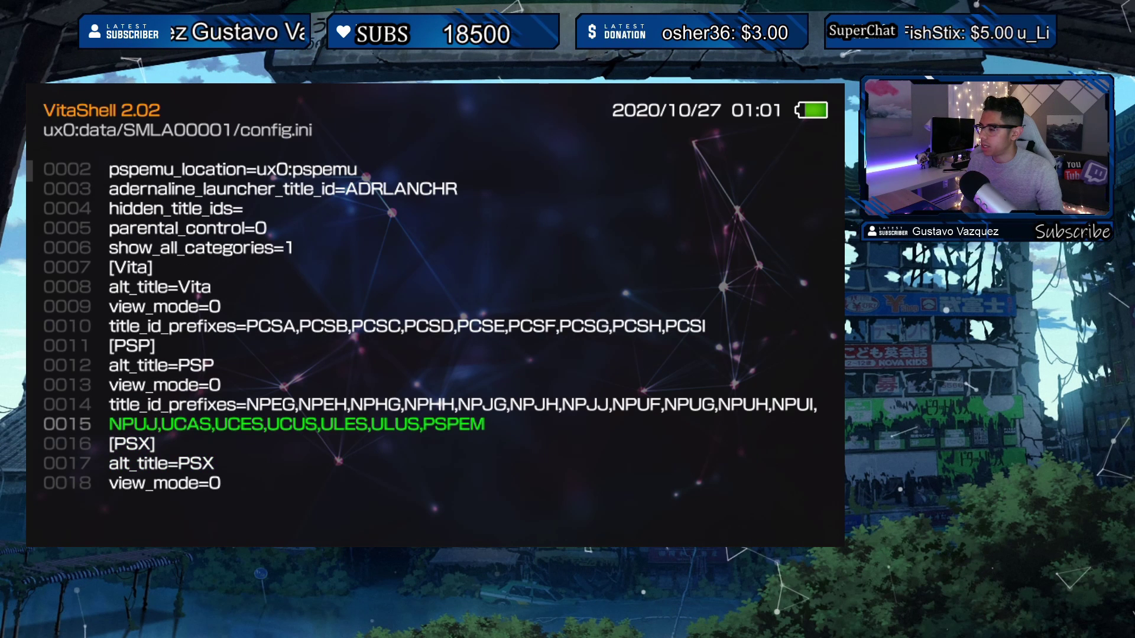
key("Up")
key("Down")
key("Down")
key("Up")
key("Down")
key("Down")
key("Down")
key("Down")
key("Down")
key("Down")
key("Down")
key("Down")
key("Down")
key("Down")
key("Down")
key("Down")
key("Down")
key("Down")
key("Down")
key("Down")
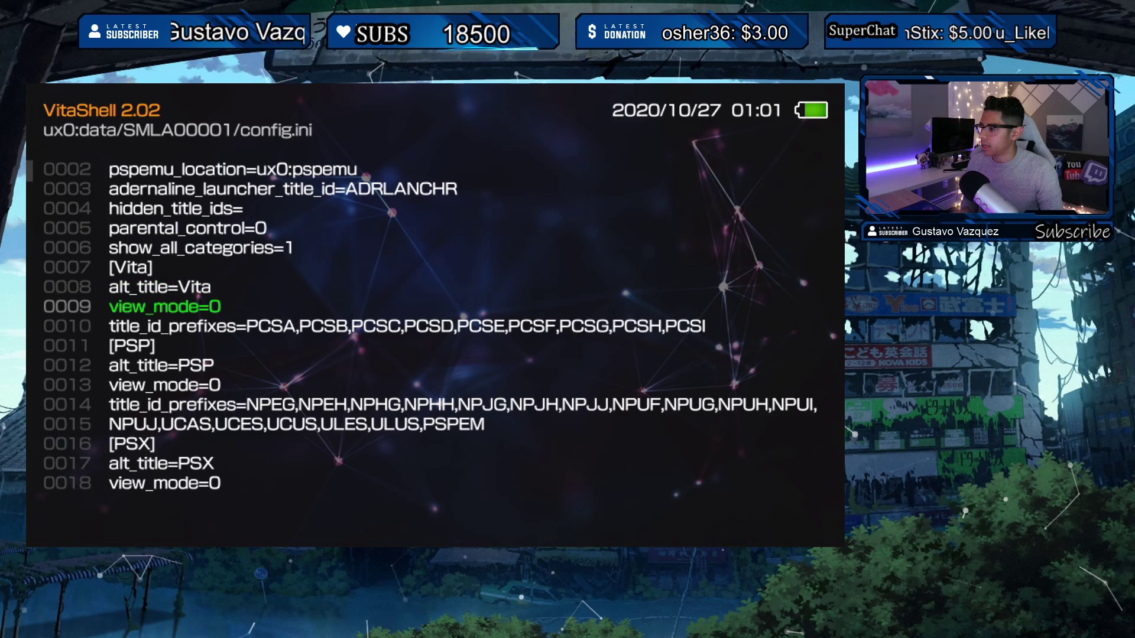
Set roms_path in the [NES] section to ux0:ROMS/nes/ and save the changes to config.ini.
key("Down")
key("Down")
key("Down")
key("Down")
key("Down")
key("Down")
key("Down")
key("Down")
key("Down")
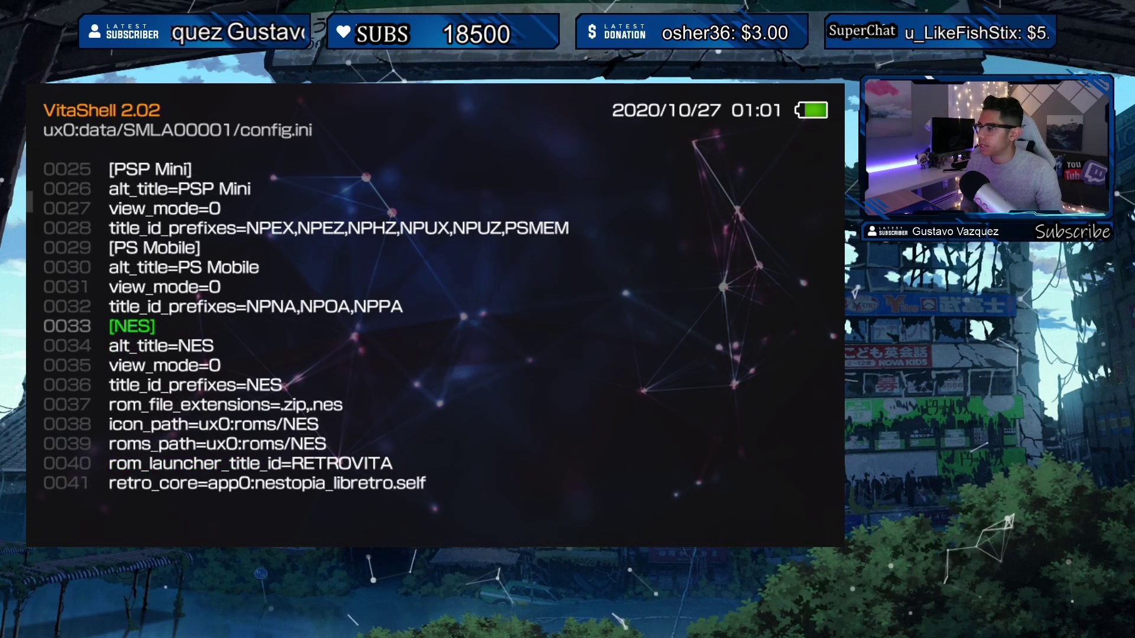
key("Down")
key("Down")
key("Down")
key("Down")
key("Down")
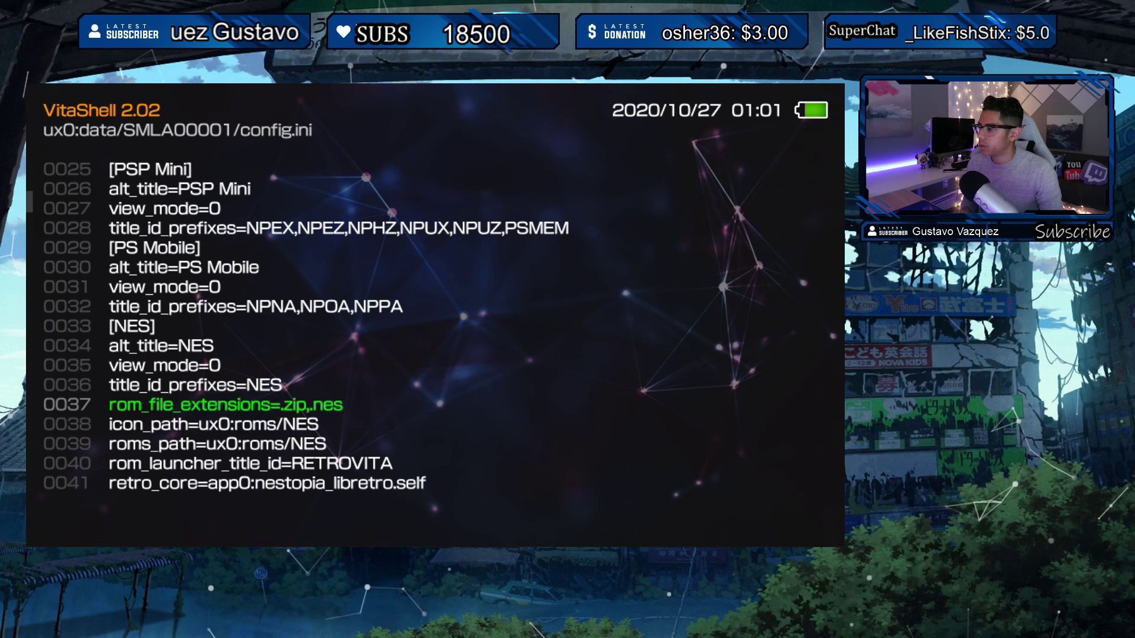
key("Down")
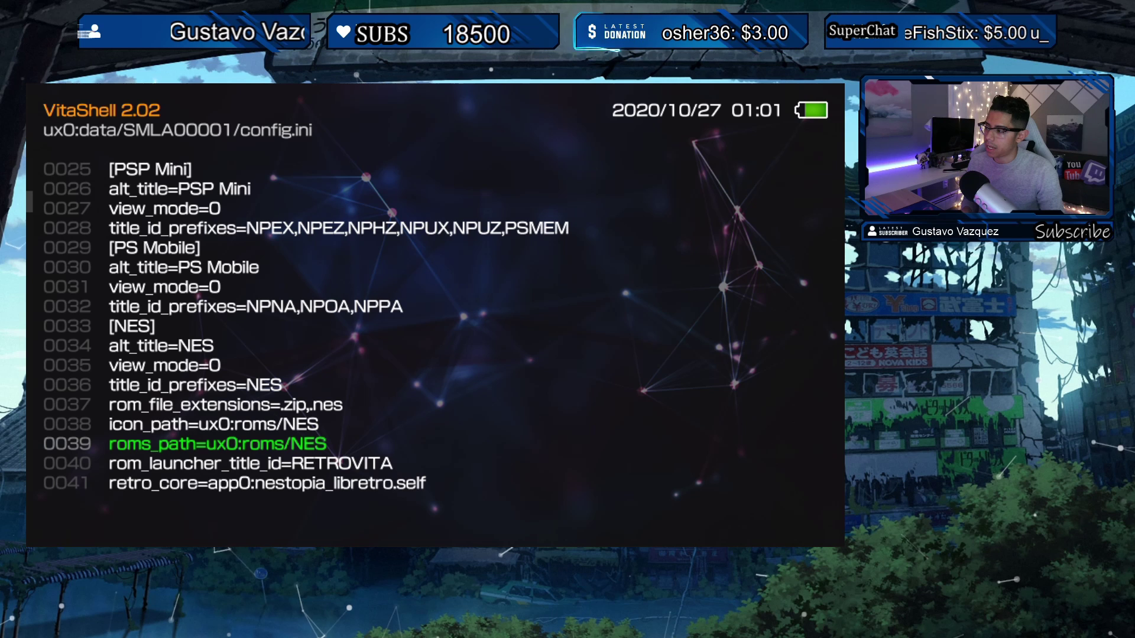
key("Return")
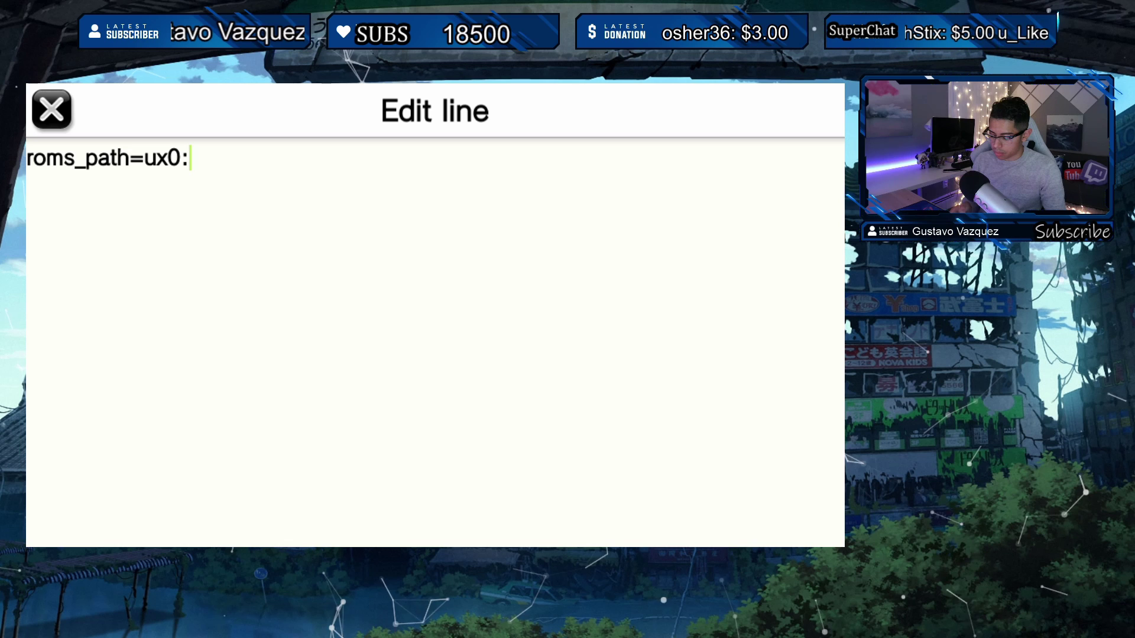
type("ROMS")
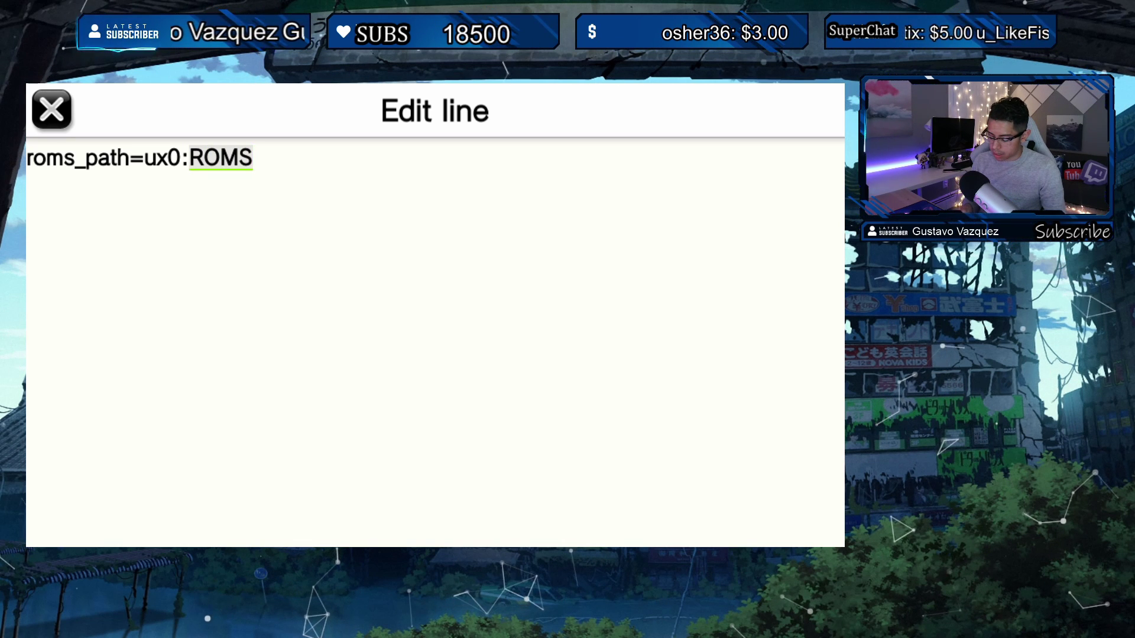
type("/")
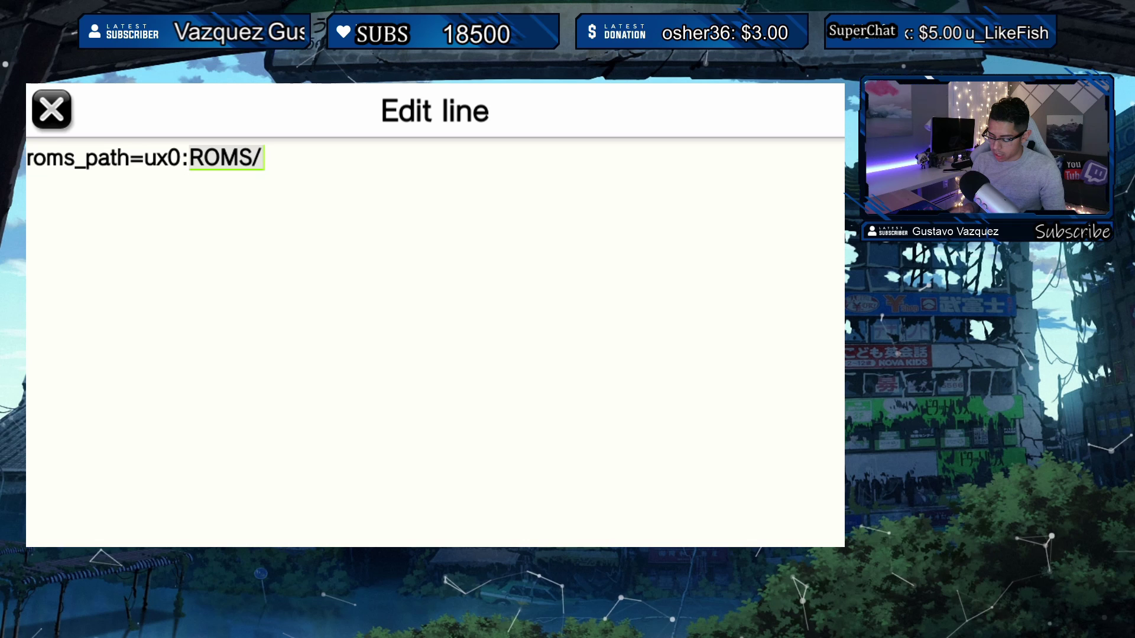
type("nes")
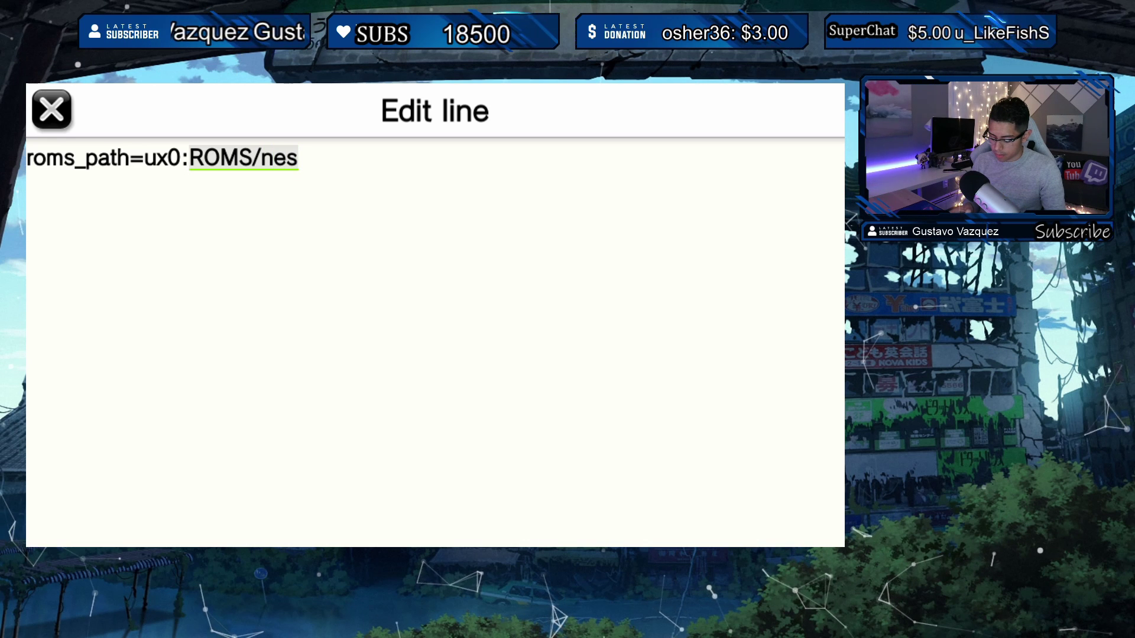
type("/")
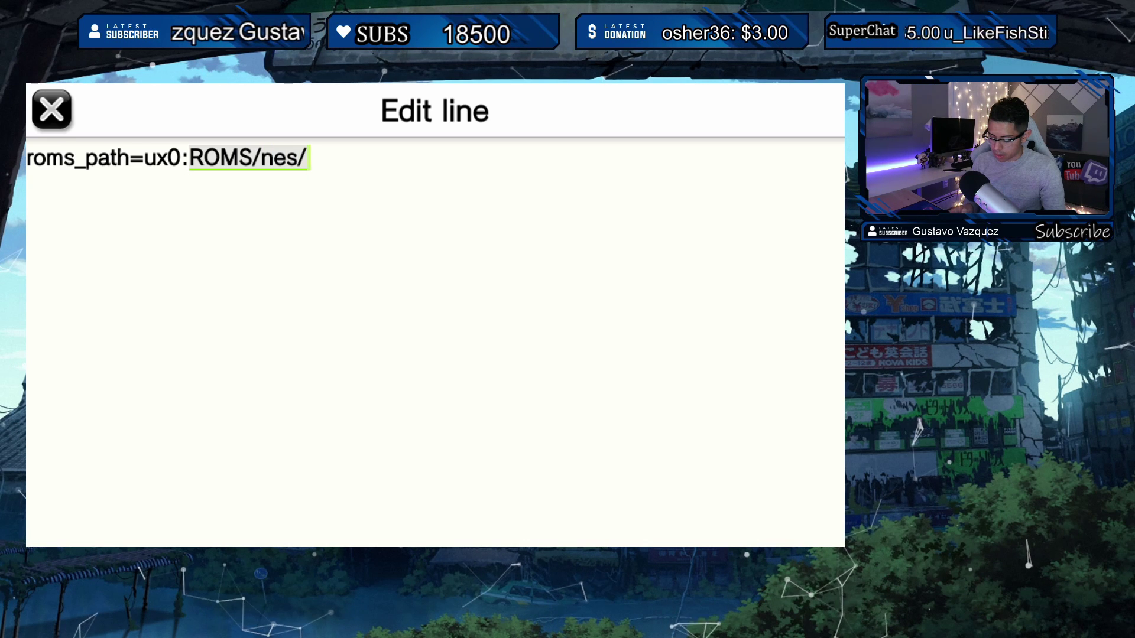
key("Return")
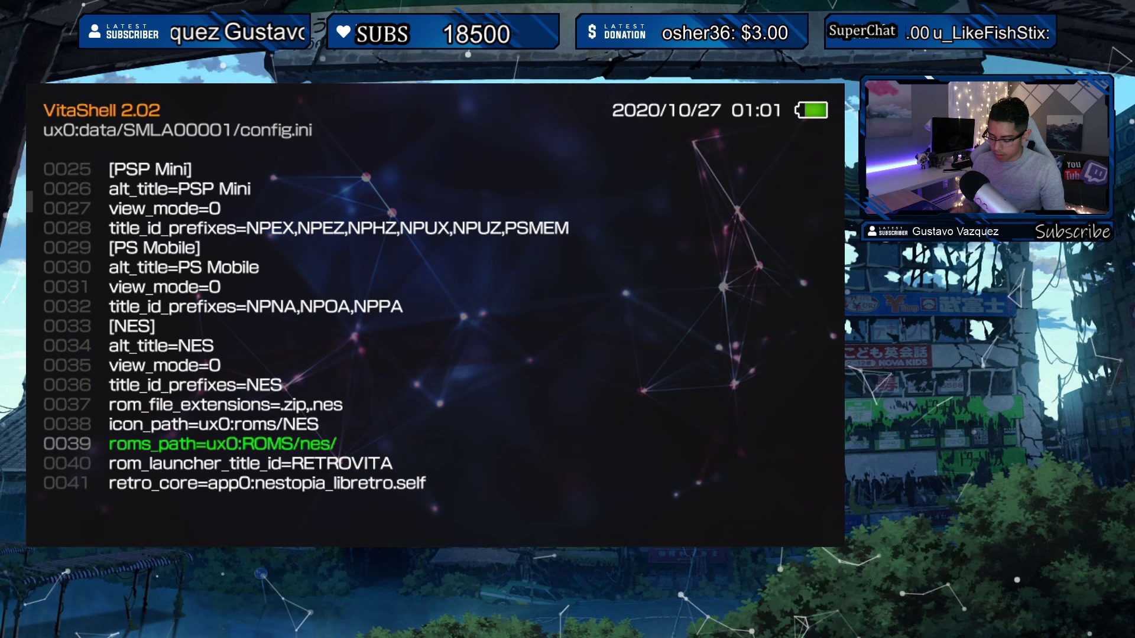
key("Escape")
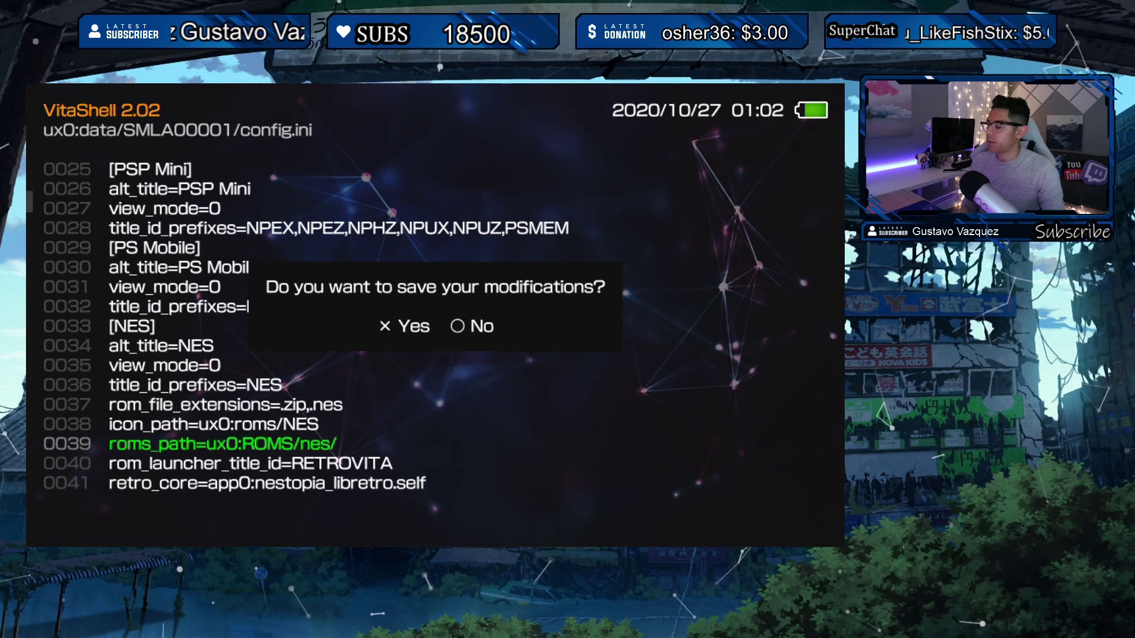
key("Return")
Go back to the root of ux0: and open the ROMS folder.
key("Escape")
key("Escape")
key("Escape")
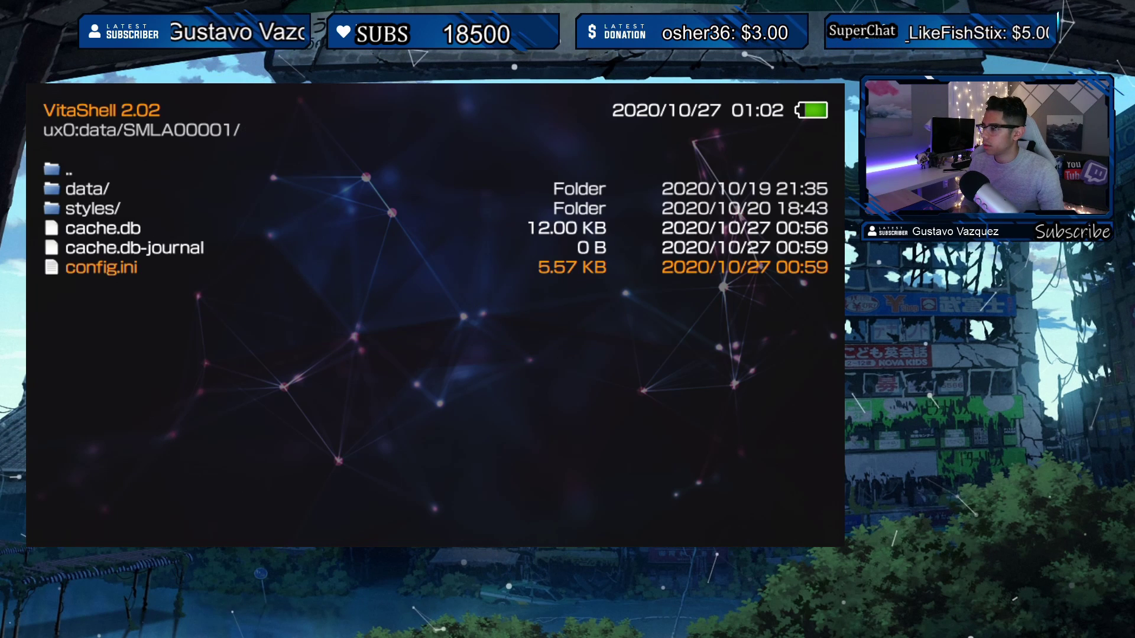
key("Down")
key("Down")
key("Down")
key("Down")
key("Down")
key("Down")
key("Down")
key("Down")
key("Down")
key("Down")
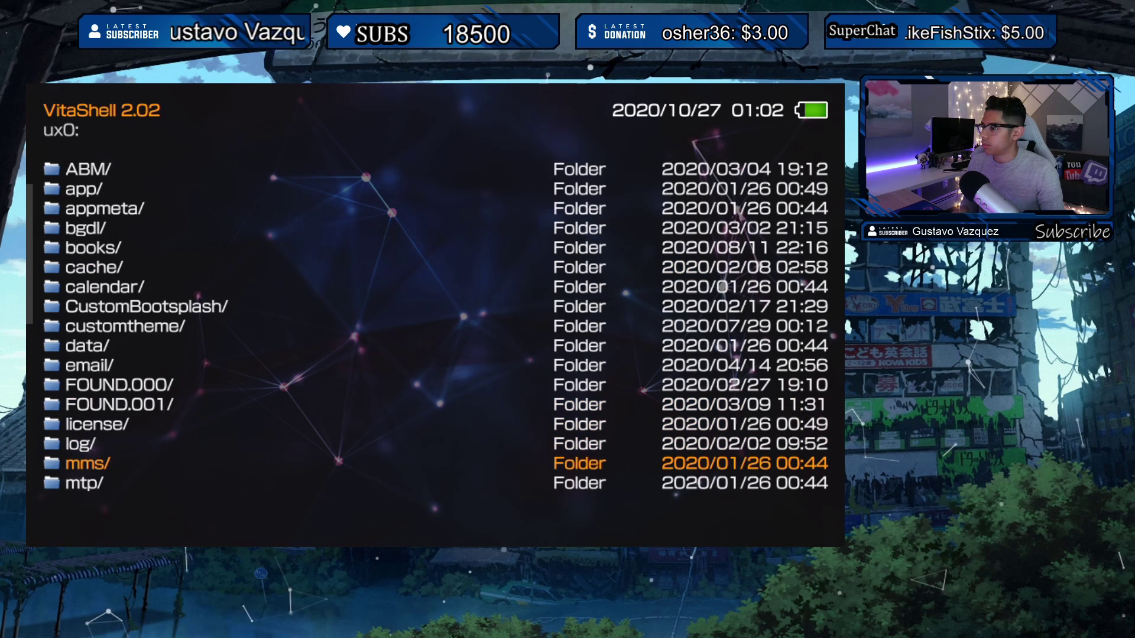
key("Down")
key("Down")
key("Down")
key("Down")
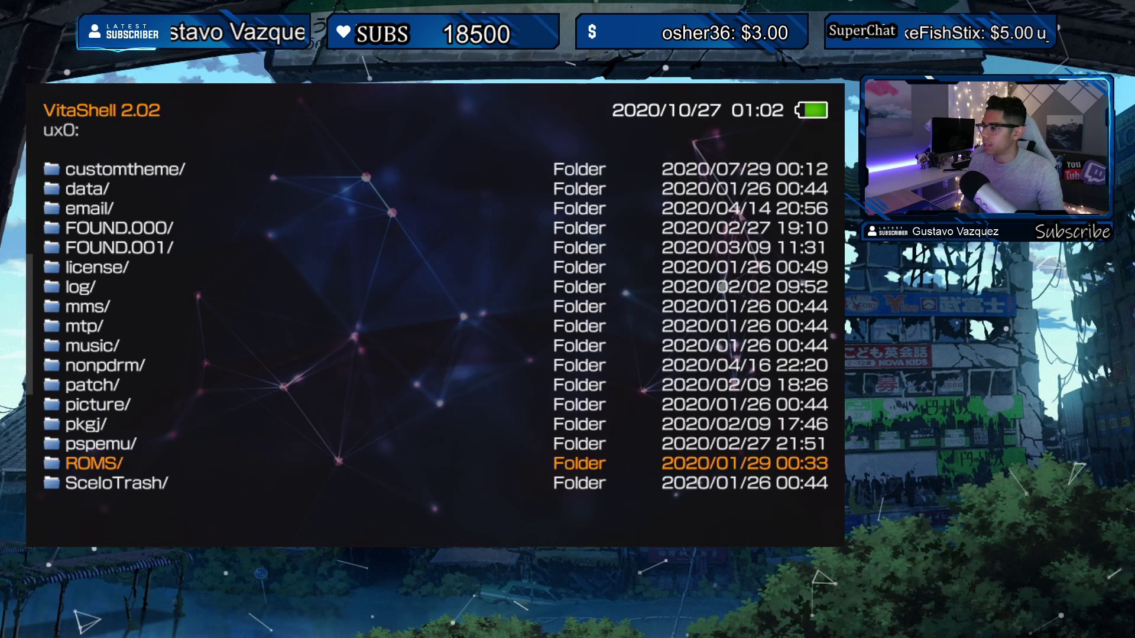
key("Return")
Check the name of the NES folder among the system folders in ux0:ROMS.
key("Down")
key("Down")
key("Down")
key("Down")
key("Down")
key("Down")
key("Down")
key("Down")
key("Down")
key("Down")
key("Down")
key("Down")
key("Down")
key("Down")
key("Up")
key("Up")
key("Up")
key("Up")
key("Up")
key("Up")
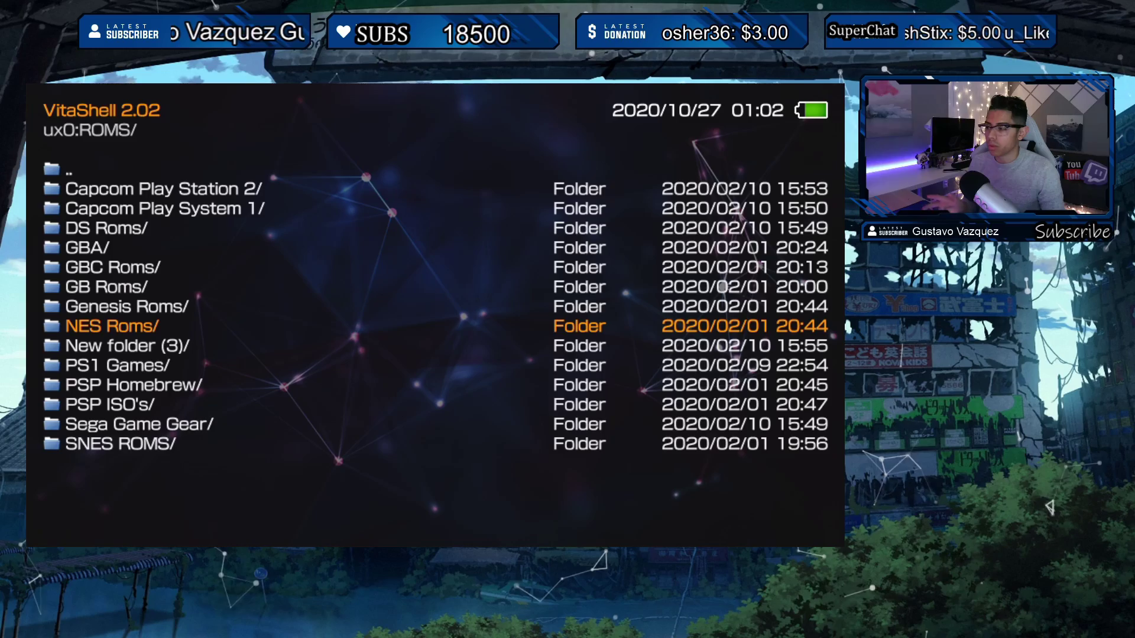
Switch to Launcher, allowing VitaShell to close, and show the NES category.
key("Home")
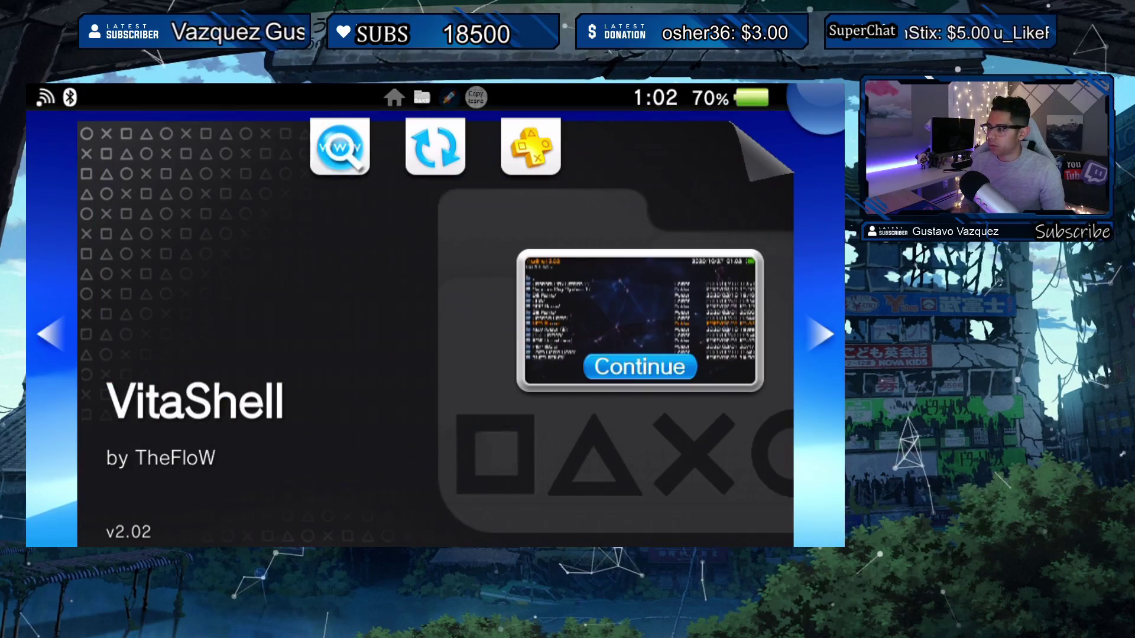
key("Right")
key("Return")
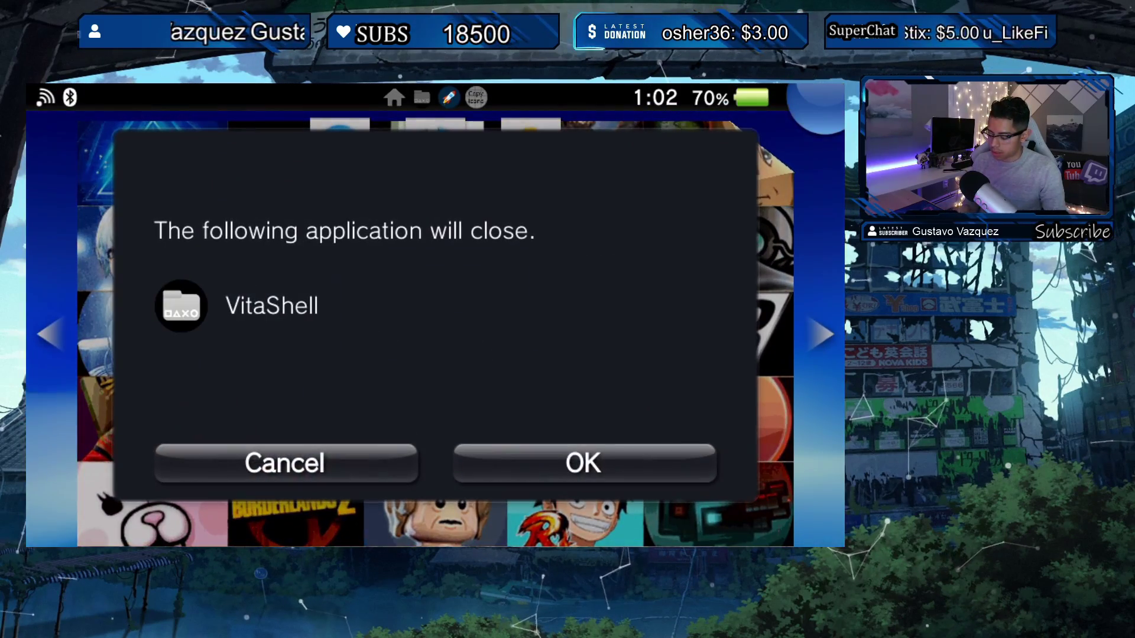
key("Right")
key("Right")
key("Return")
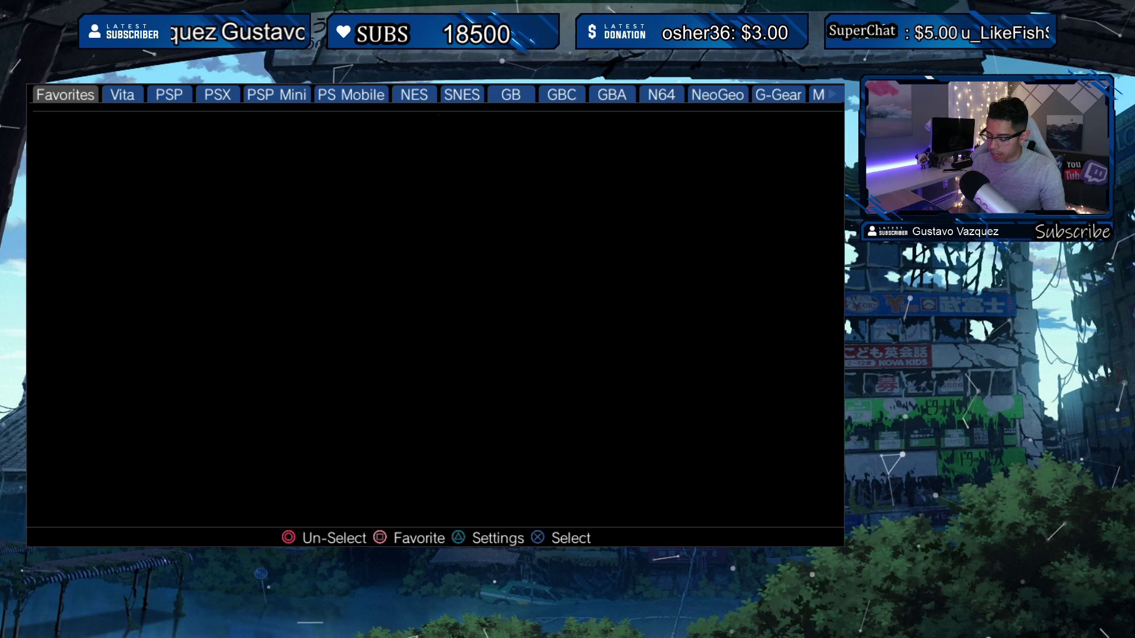
key("Right")
key("Right")
key("Right")
key("Right")
key("Right")
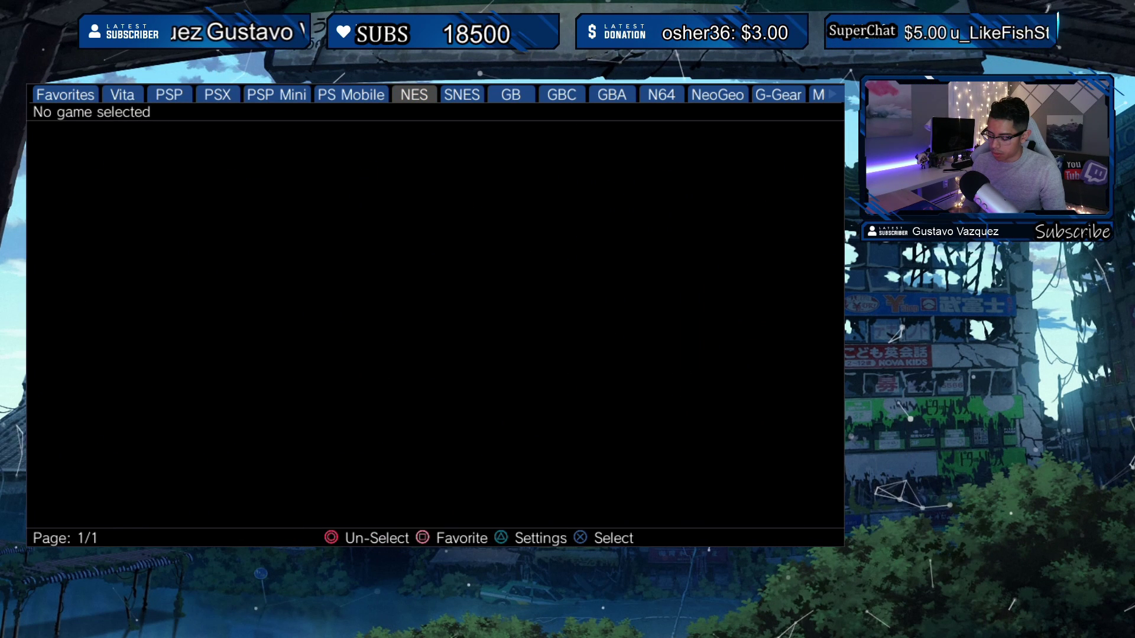
Rescan the games from the settings of the NES category.
key("v")
key("Down")
key("Down")
key("Down")
key("Down")
key("Down")
key("Up")
key("Down")
key("x")
key("Down")
key("x")
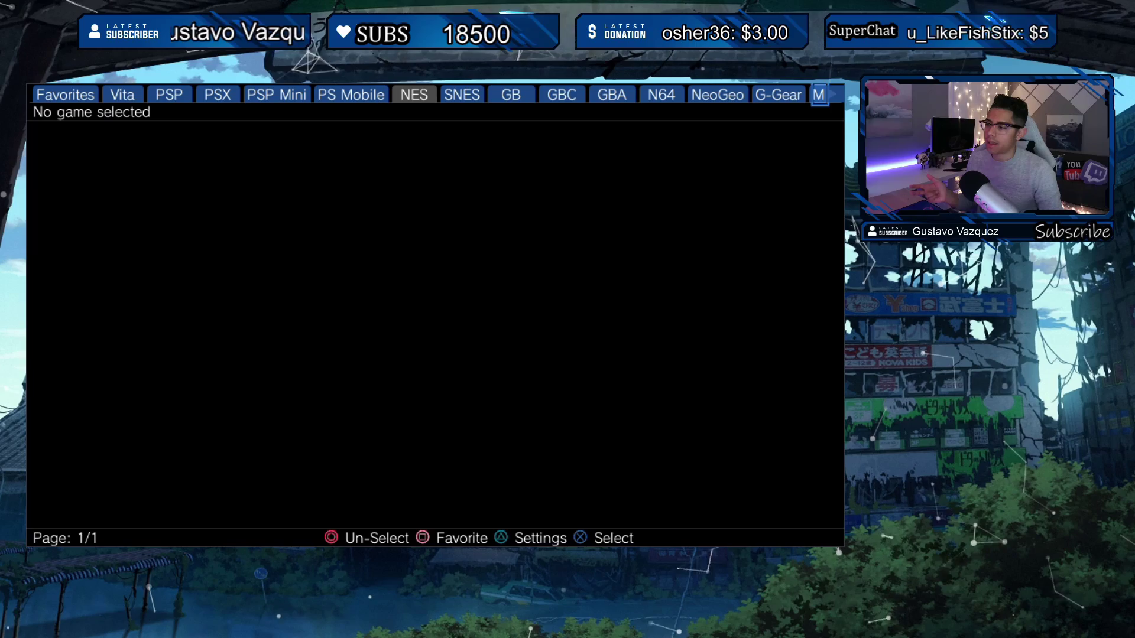
Switch to VitaShell and check the exact name of the NES folder in ux0:ROMS.
key("Home")
key("Right")
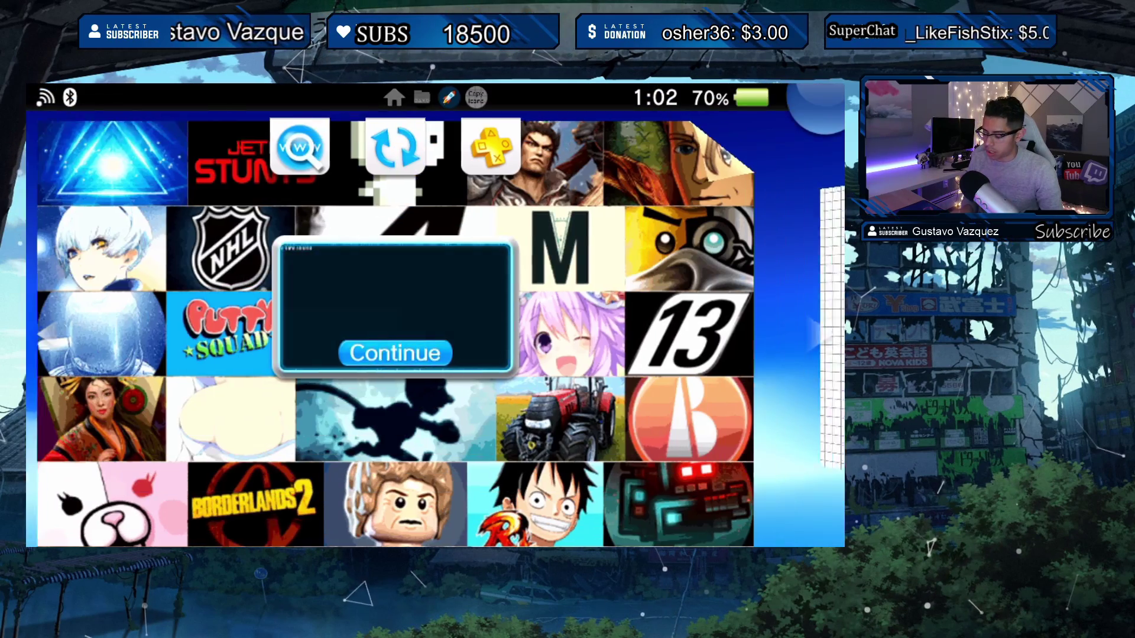
key("Left")
key("Left")
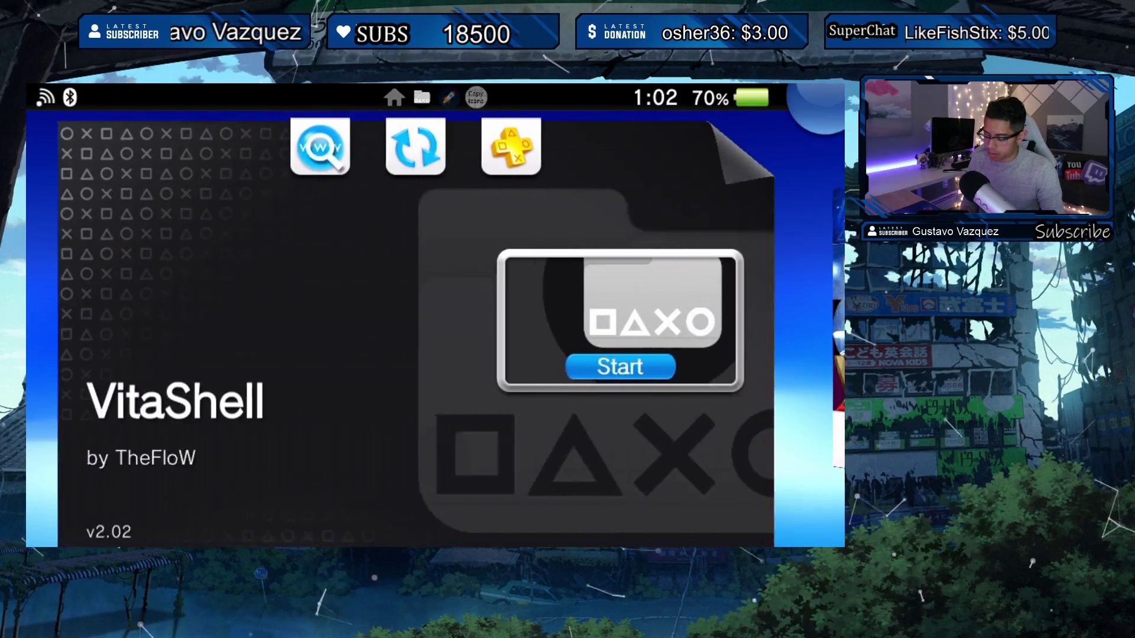
key("x")
key("x")
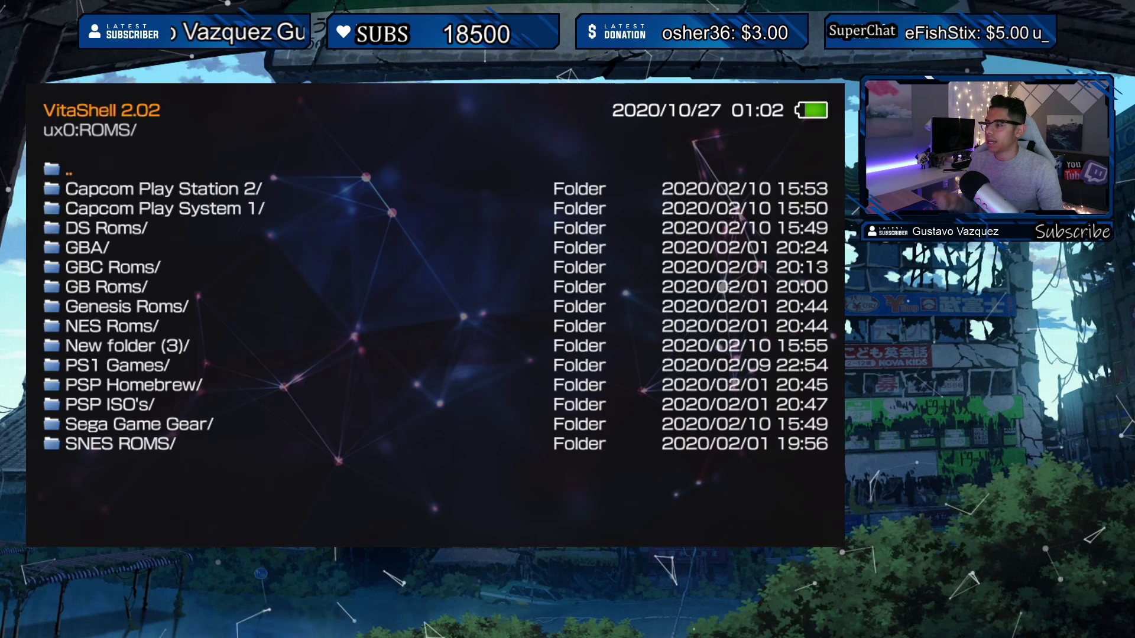
key("Down")
key("Down")
key("Down")
key("Down")
key("Down")
key("Down")
key("Down")
key("Down")
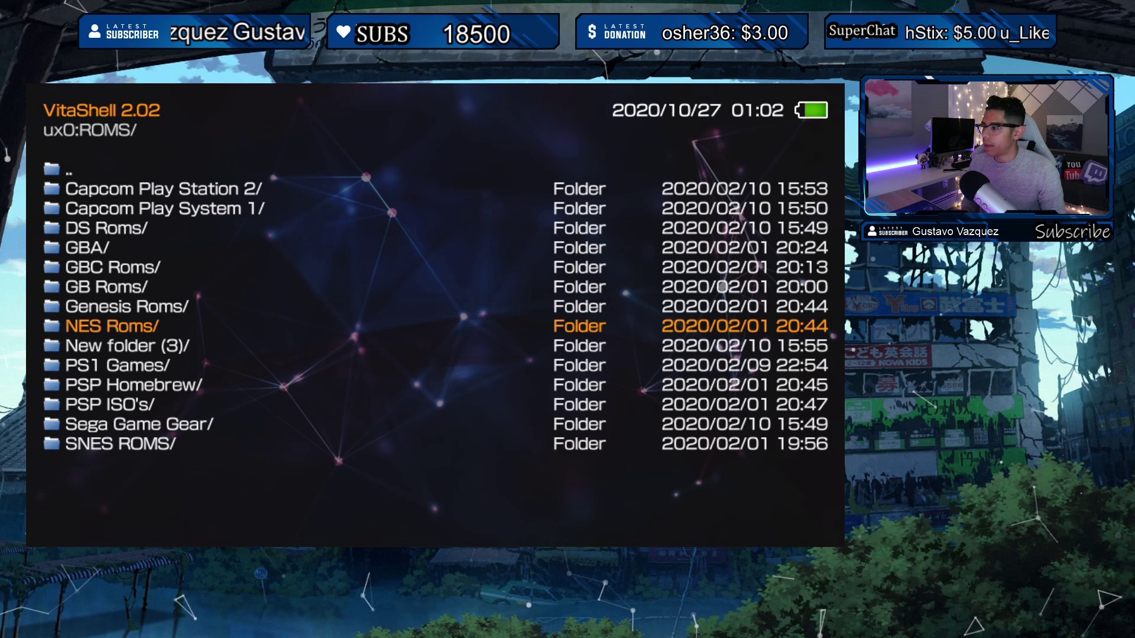
Go back to the root of ux0: and open the SMLA00001 folder inside data.
key("BackSpace")
key("Up")
key("Up")
key("Up")
key("Up")
key("Up")
key("Up")
key("Up")
key("Up")
key("Up")
key("Up")
key("Up")
key("Up")
key("Up")
key("Return")
key("BackSpace")
key("Up")
key("Return")
key("Down")
key("Down")
key("Down")
key("Down")
key("Down")
key("Down")
key("Down")
key("Down")
key("Down")
key("Down")
key("Down")
key("Down")
key("Down")
key("Down")
key("Down")
key("Down")
key("Down")
key("Down")
key("Down")
key("Down")
key("Down")
key("Down")
key("Down")
key("Up")
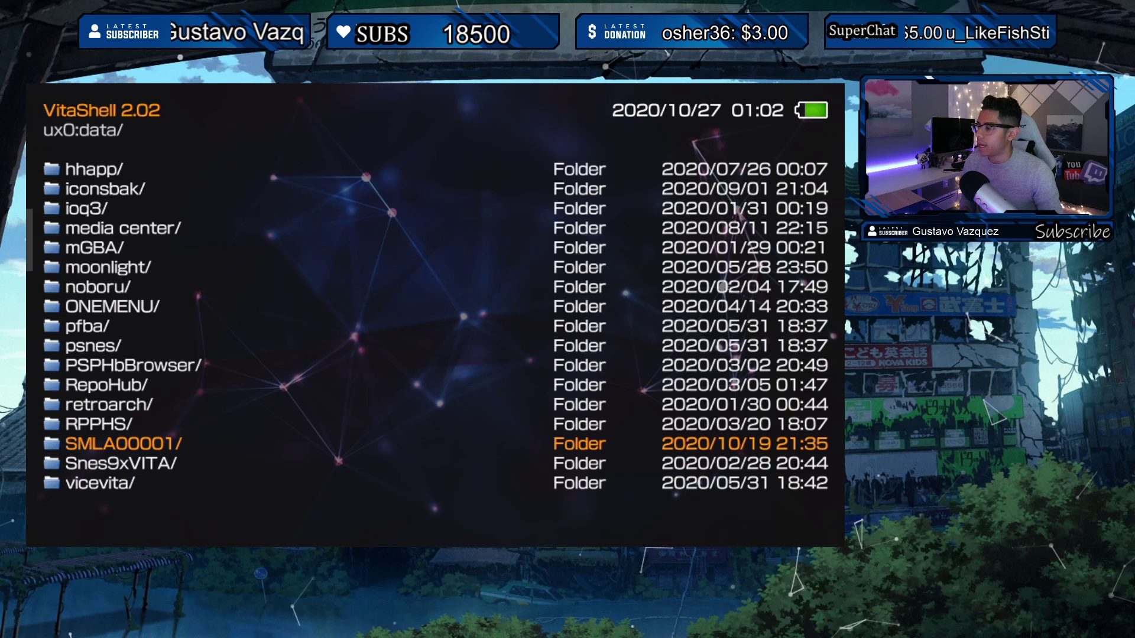
key("Return")
Open config.ini and go to the roms_path line of the NES section.
key("Down")
key("Down")
key("Down")
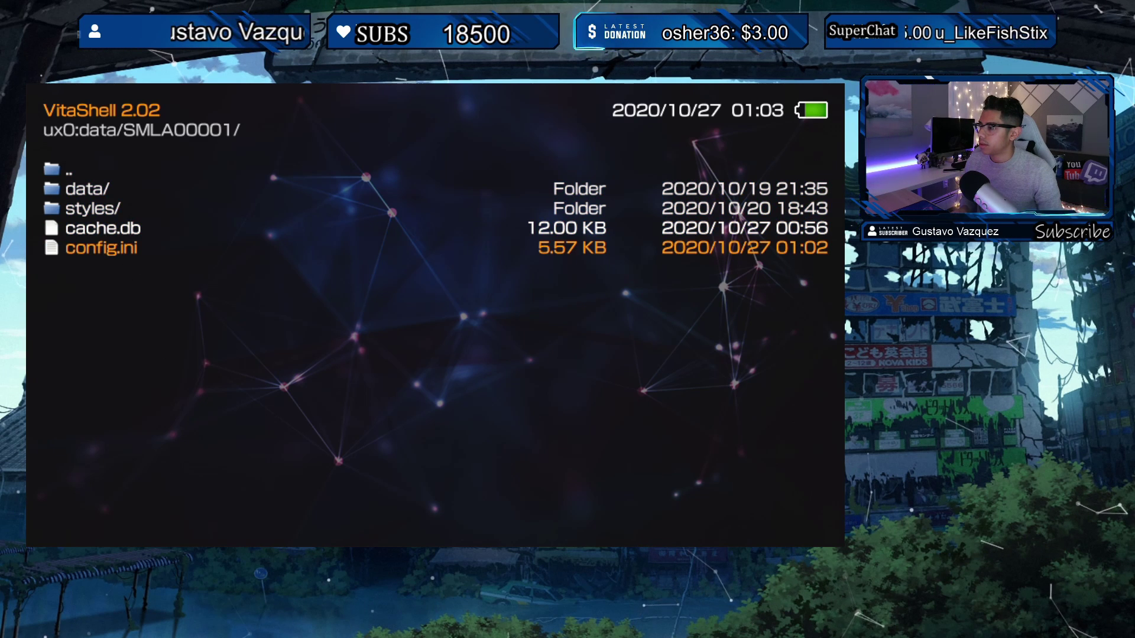
key("Return")
key("Down")
key("Down")
key("Down")
key("Down")
key("Down")
key("Down")
key("Down")
key("Down")
key("Down")
key("Down")
key("Down")
key("Down")
key("Down")
key("Down")
key("Down")
key("Down")
key("Down")
key("Down")
key("Down")
key("Down")
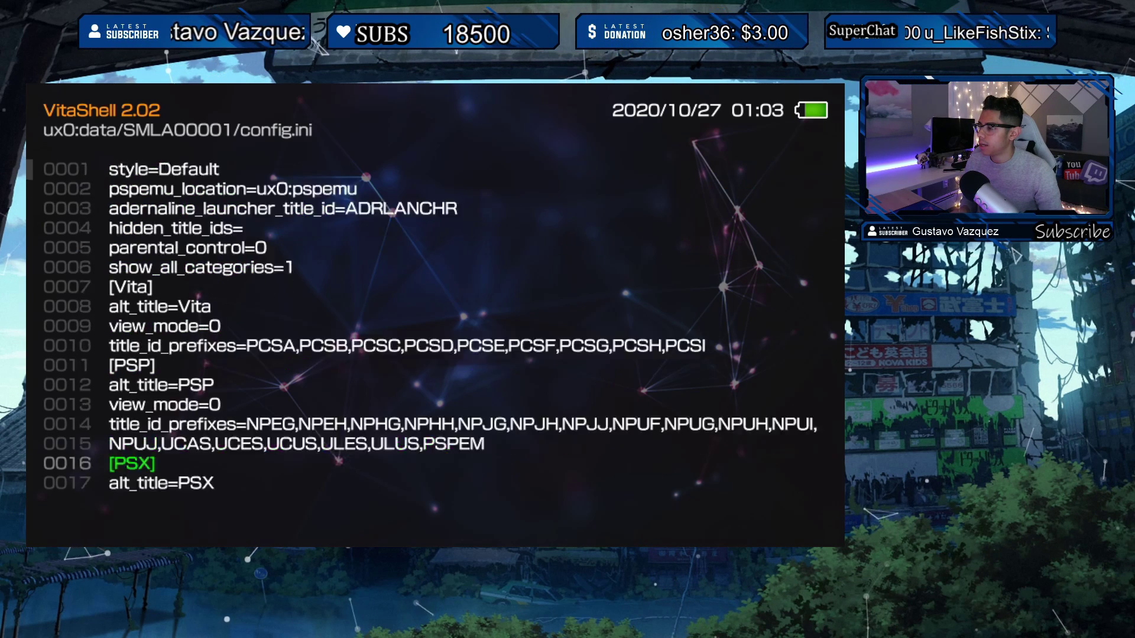
key("Down")
key("Down")
key("Down")
key("Down")
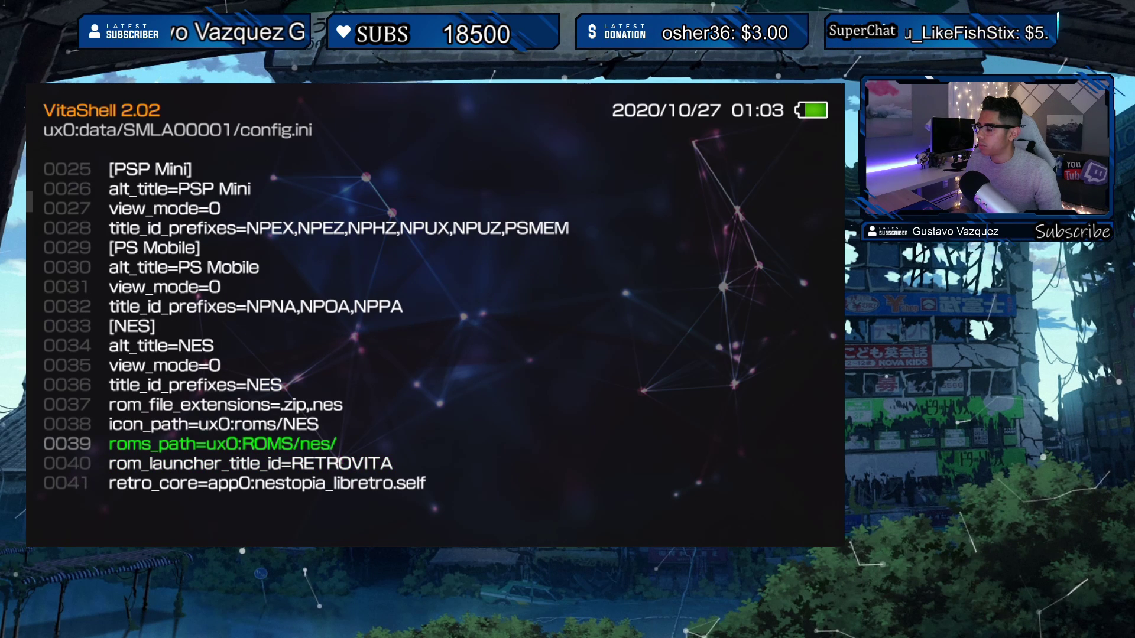
Change the NES roms_path to ux0:ROMS/NES Roms/ and save the modified config.ini.
key("Return")
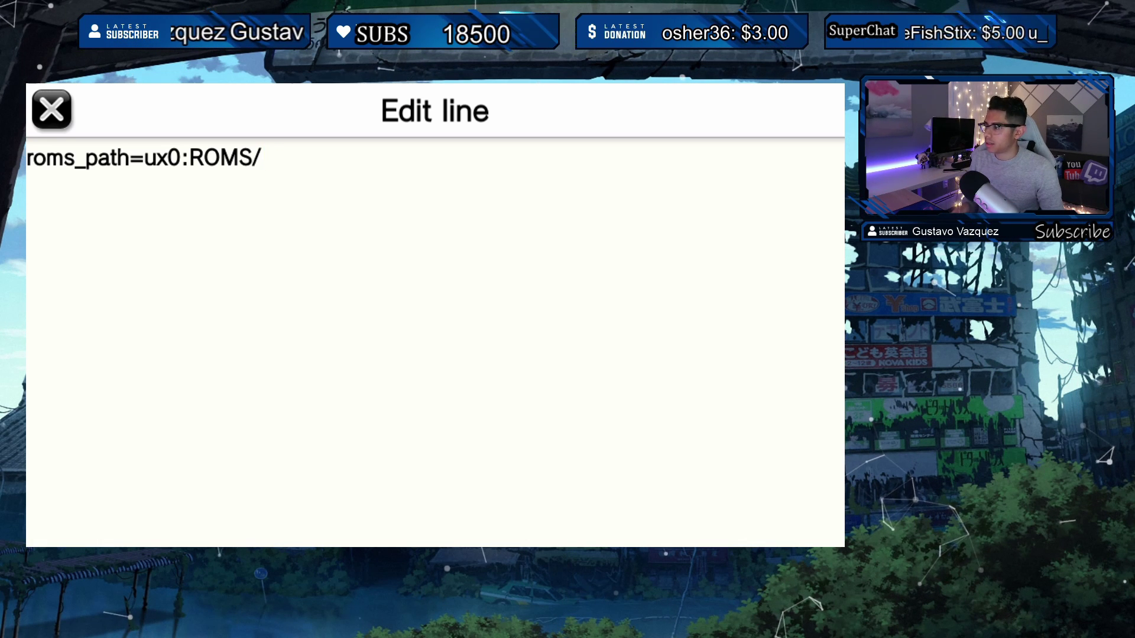
type("Ne")
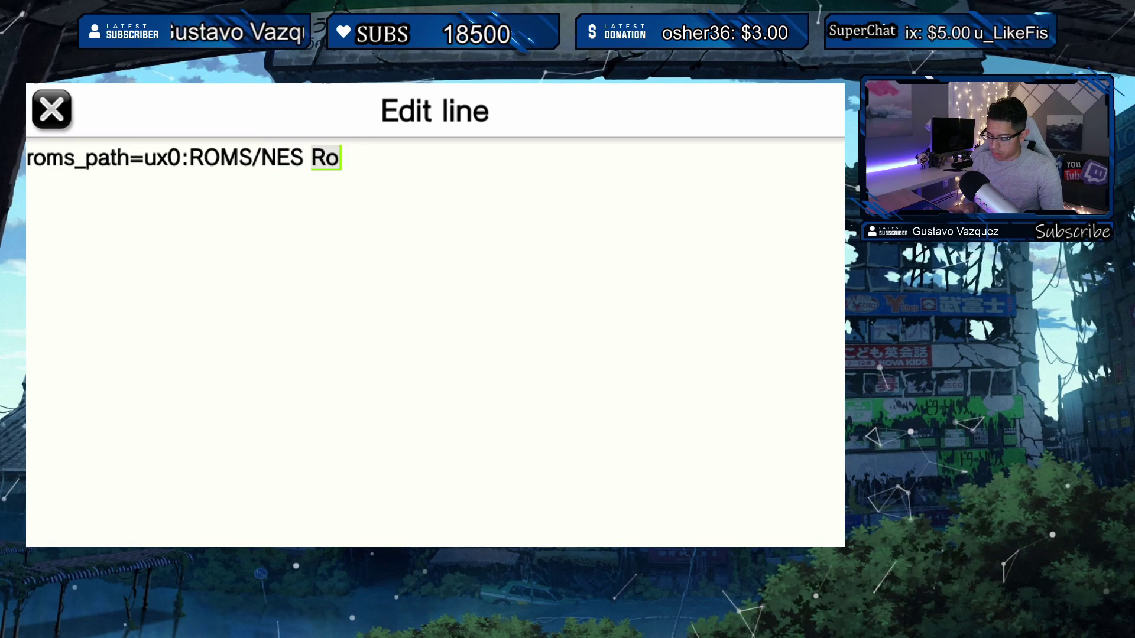
type("/")
key("Return")
key("Escape")
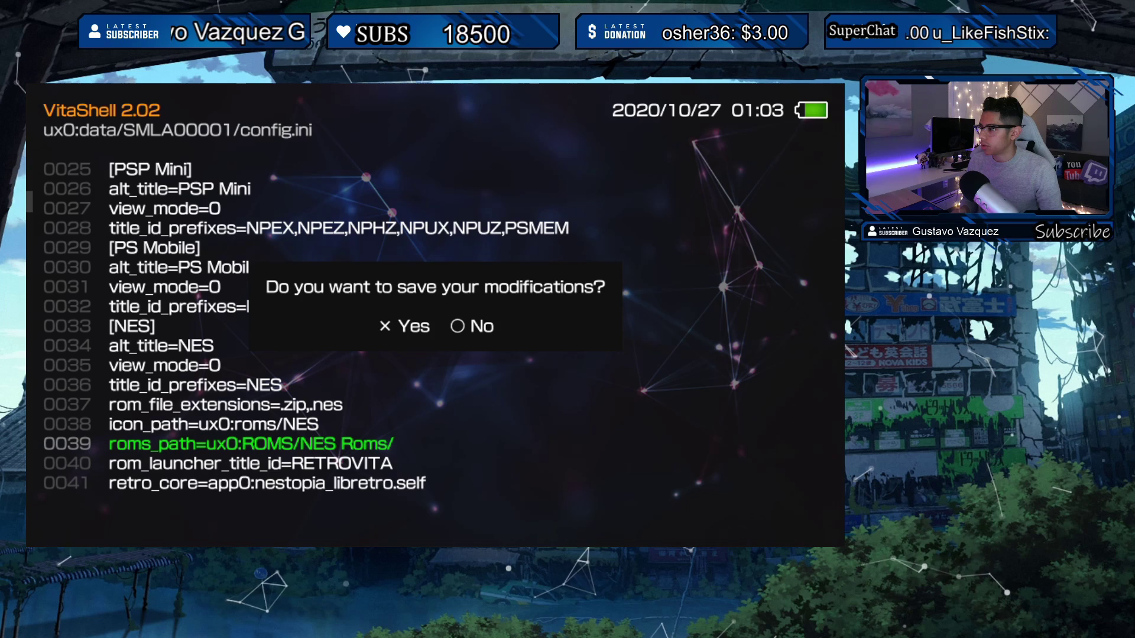
key("Return")
Leave the SMLA00001 folder and return to VitaShell's home list of partitions.
key("Escape")
key("Escape")
key("Down")
key("Down")
key("Down")
key("Down")
key("Down")
key("Down")
key("Down")
key("Down")
key("Down")
key("Down")
key("Down")
key("Down")
key("Down")
key("Down")
key("Return")
key("Down")
key("Down")
key("Down")
key("Down")
key("Down")
key("Down")
key("Down")
key("Down")
key("Escape")
key("Escape")
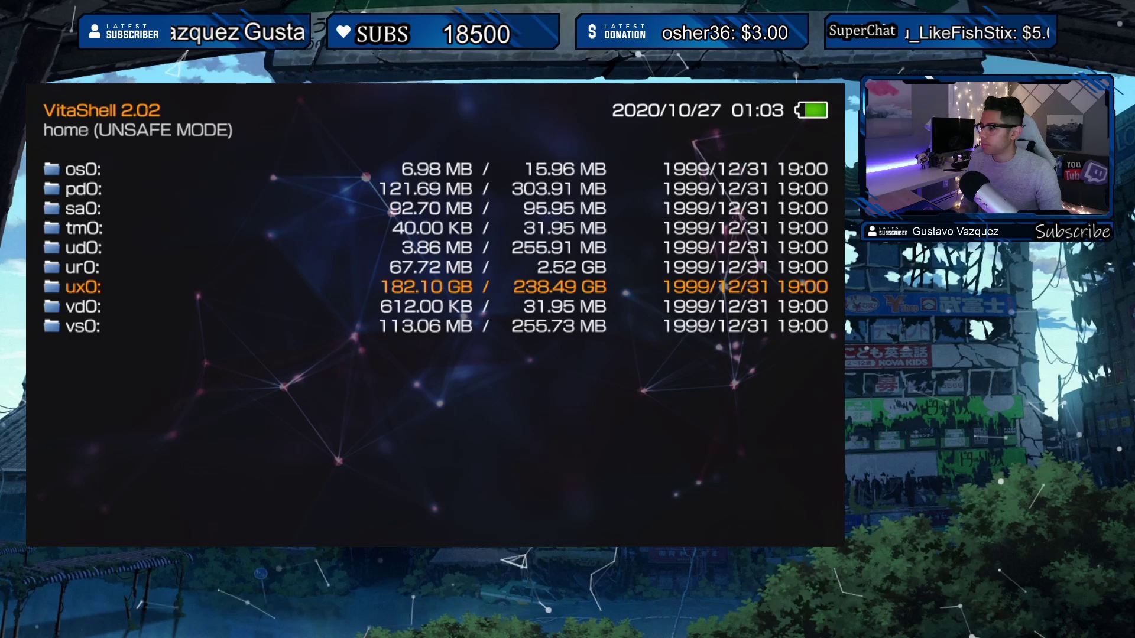
Switch to Launcher, allowing VitaShell to close, and show the NES category.
key("Home")
key("Right")
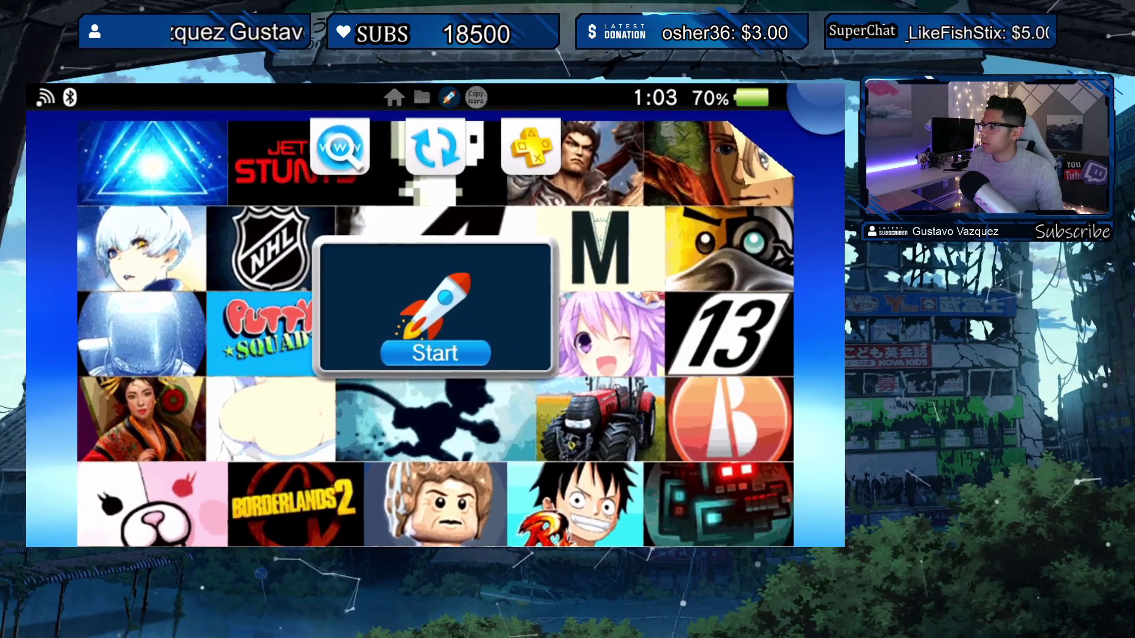
key("Return")
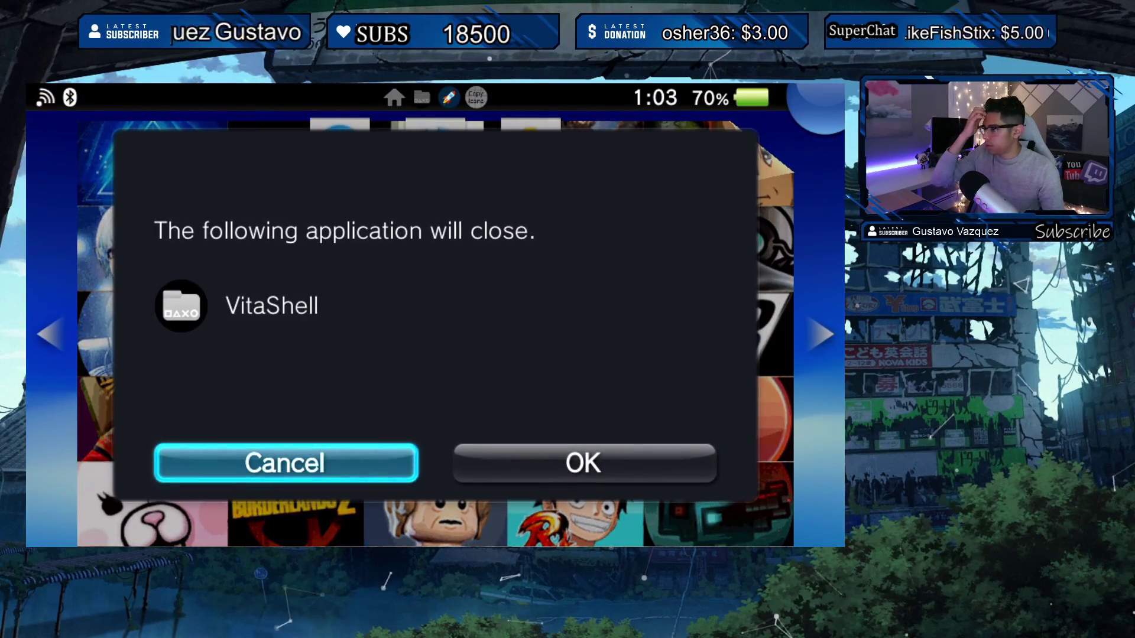
key("Right")
key("Return")
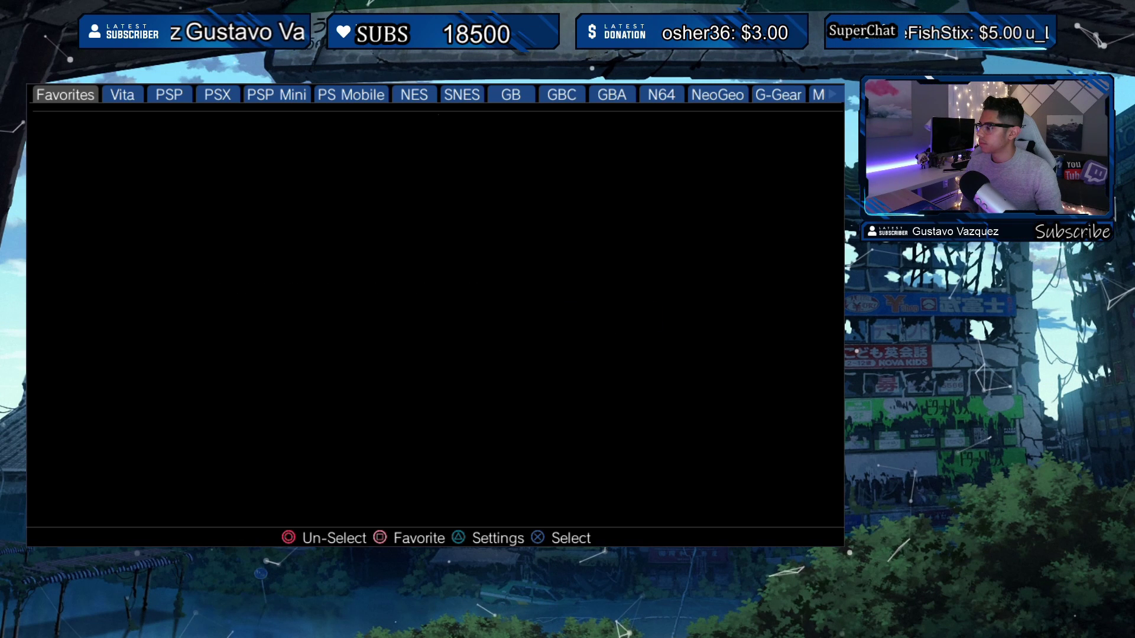
key("Right")
key("Right")
key("Right")
key("Right")
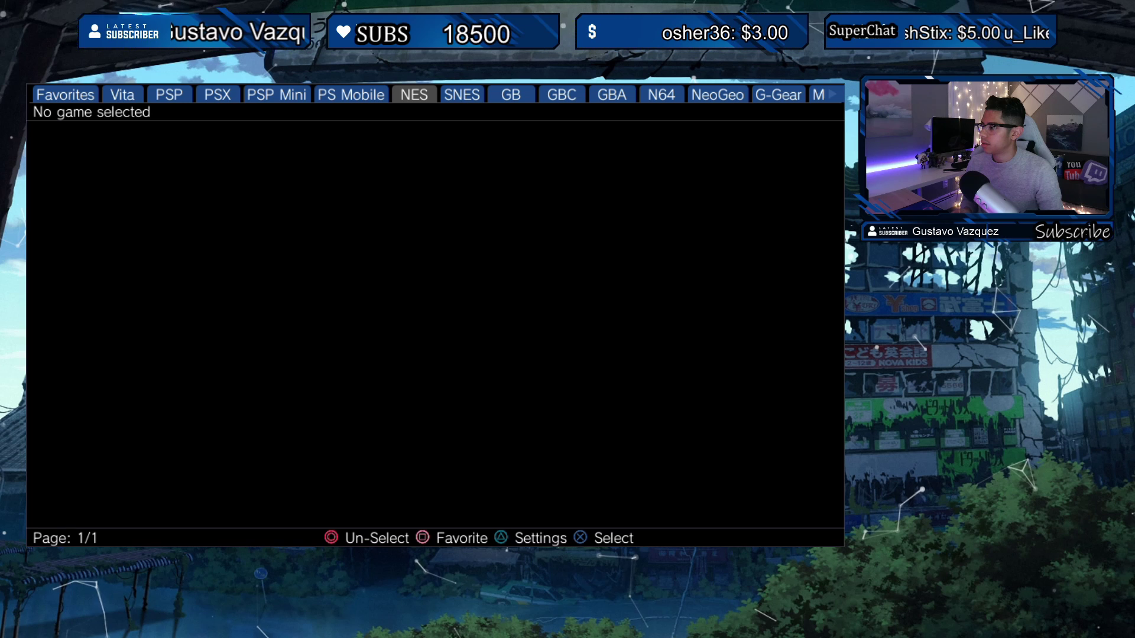
Rescan the games in the NES category only from the settings and actions.
key("v")
key("Down")
key("Down")
key("Down")
key("Down")
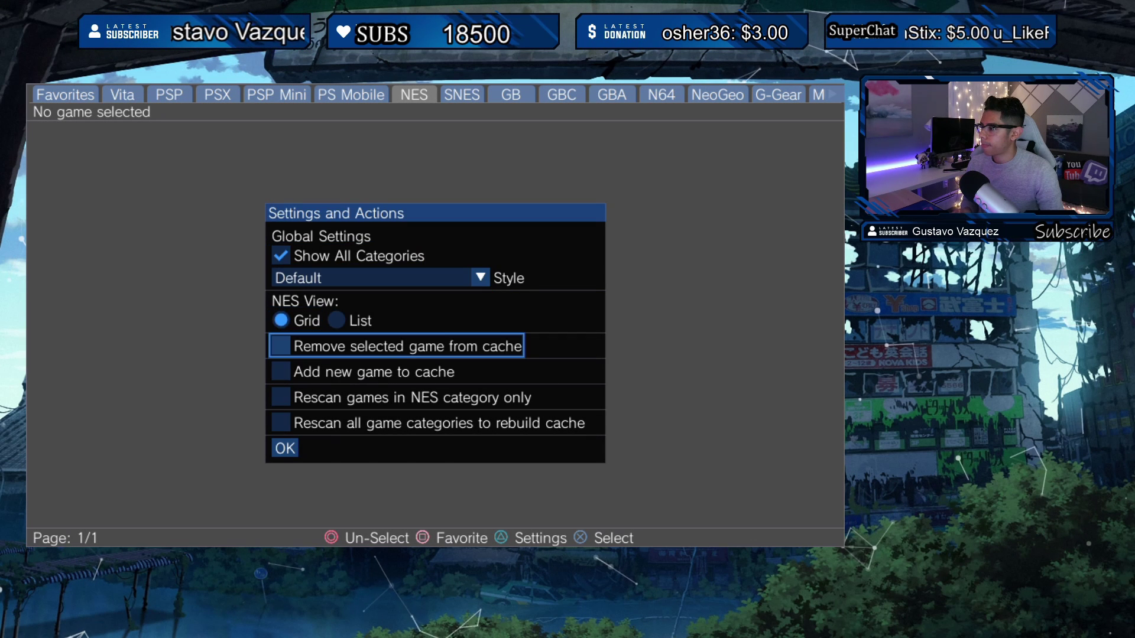
key("Down")
key("Down")
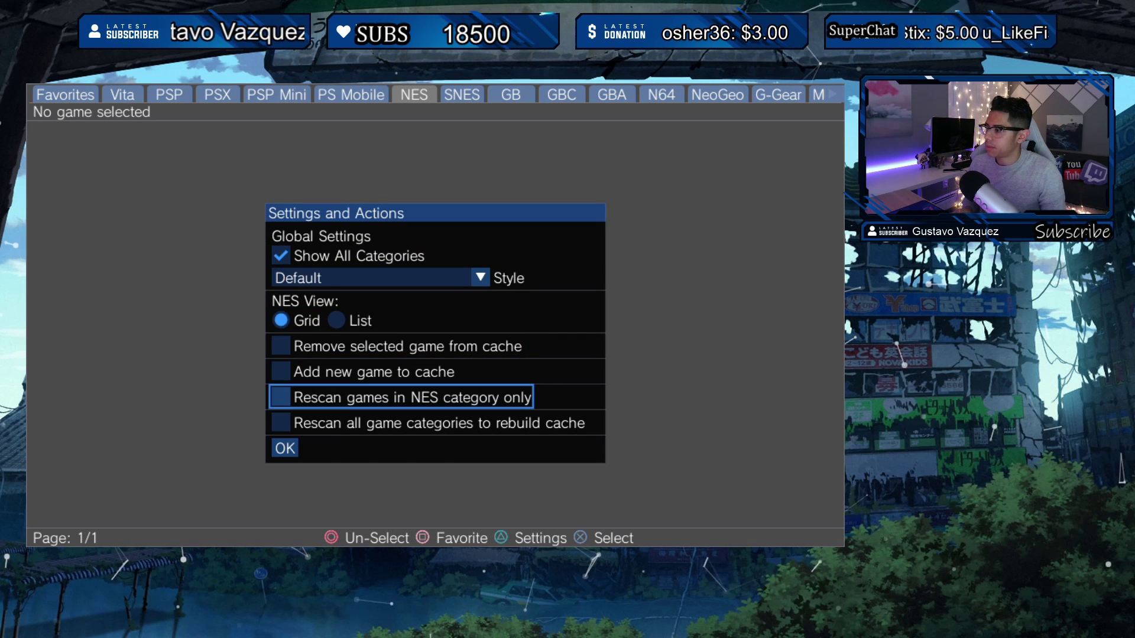
key("Return")
key("Down")
key("Return")
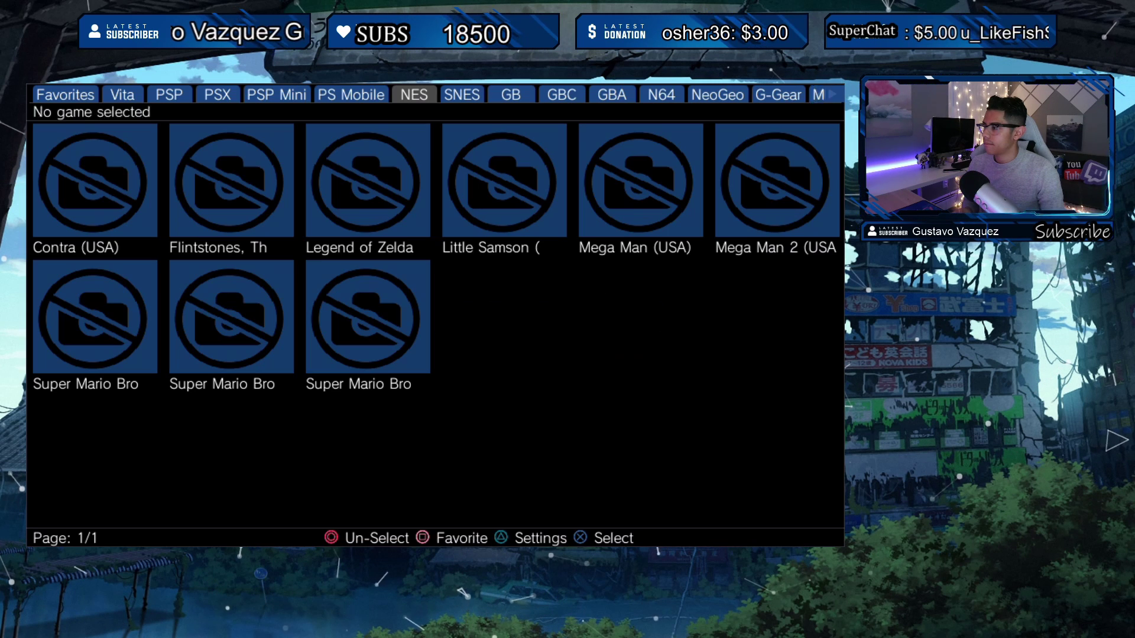
Look through the games in the NES grid, including Little Samson (USA).
key("Right")
key("Down")
key("Left")
key("Left")
key("Up")
key("Left")
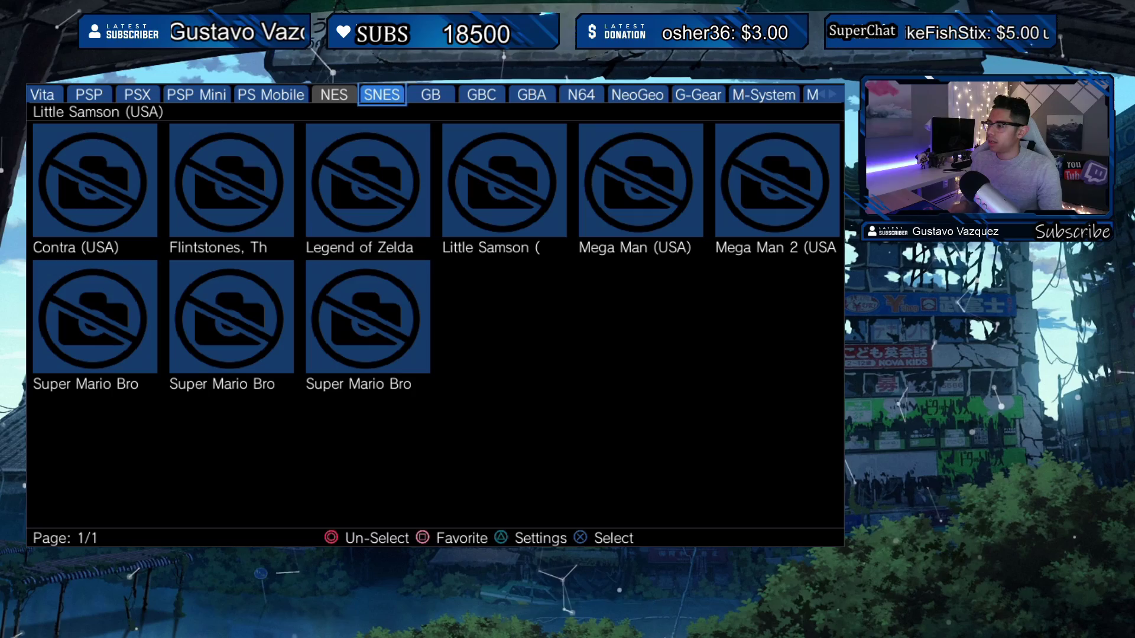
Switch back to VitaShell and open the ux0: partition.
key("Home")
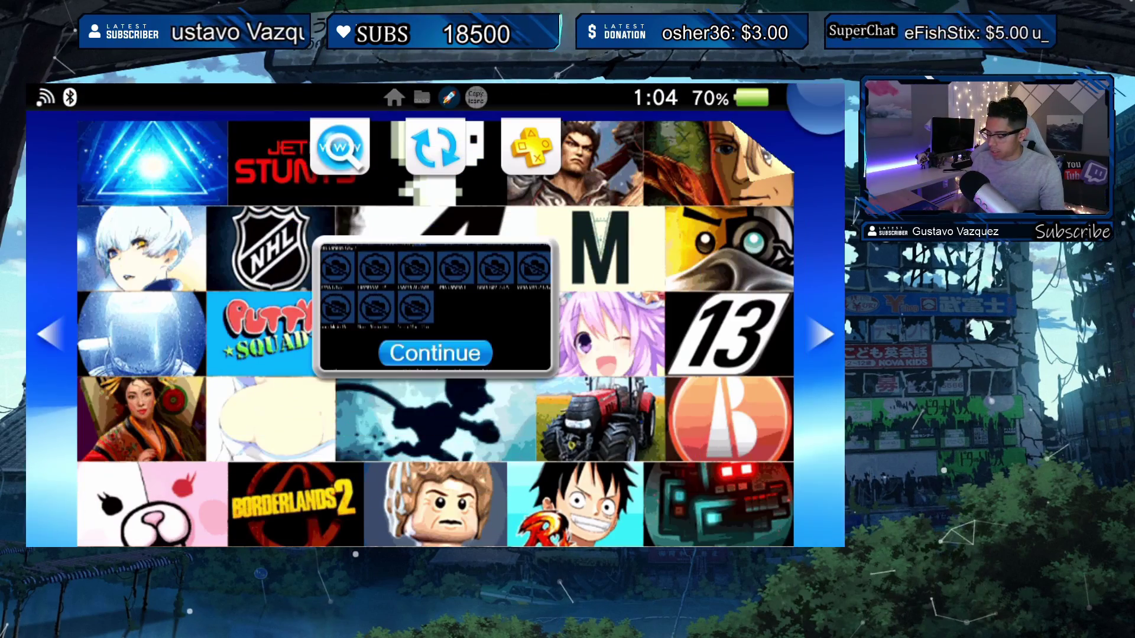
key("Right")
key("Left")
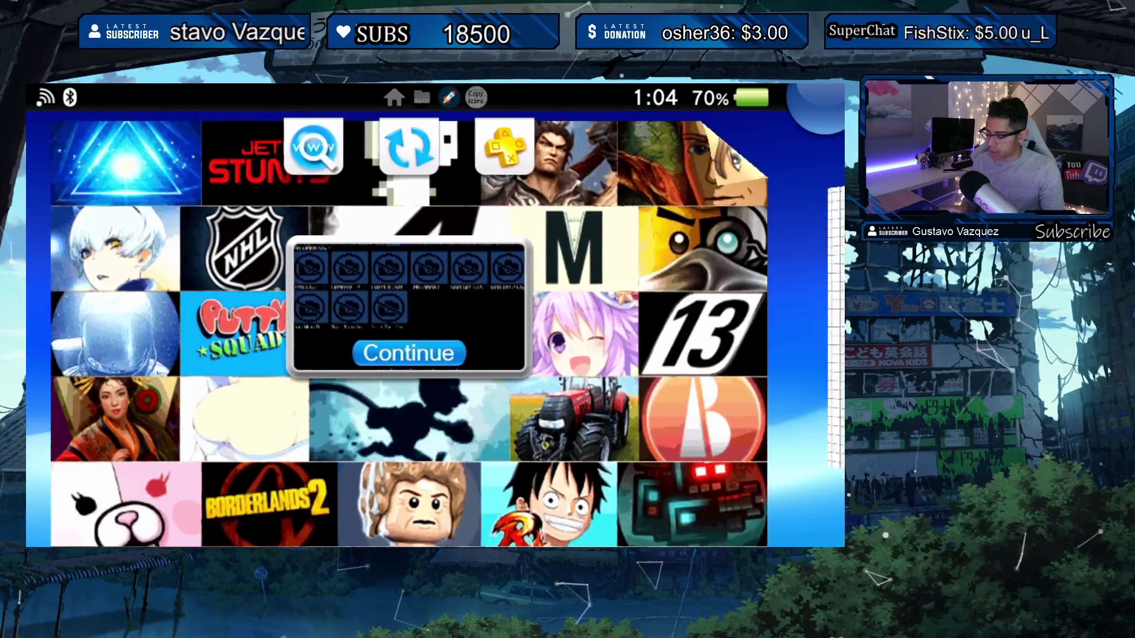
key("Left")
key("Return")
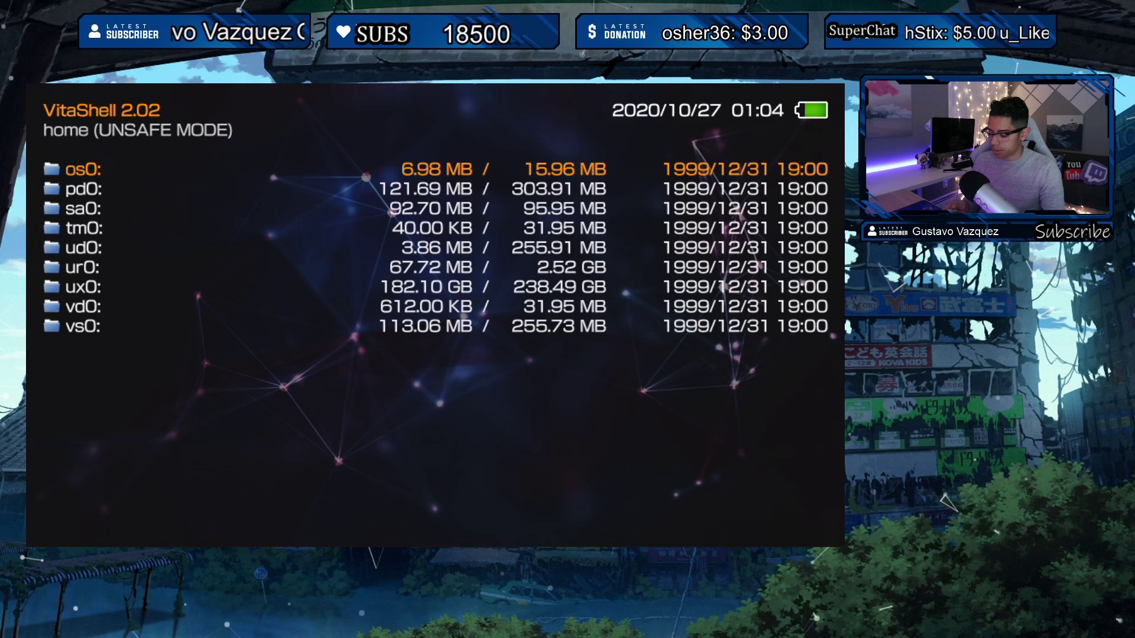
key("Down")
key("Down")
key("Down")
key("Down")
key("Down")
key("Down")
key("Return")
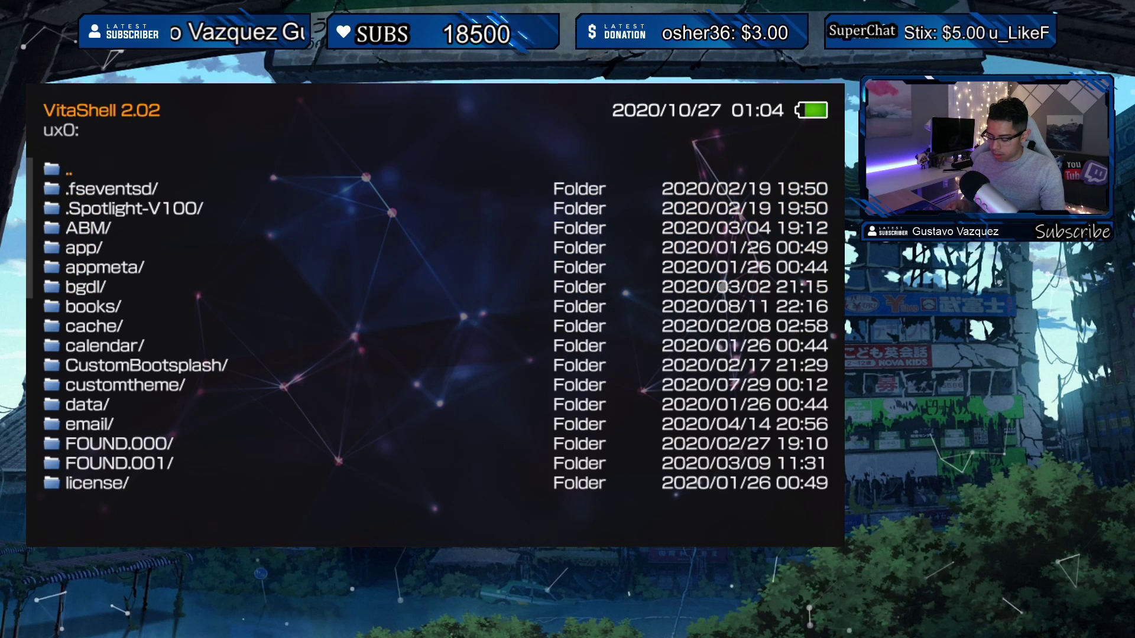
Open the data folder in ux0: and enter its SMLA00001 folder.
key("Down")
key("Down")
key("Down")
key("Down")
key("Down")
key("Down")
key("Down")
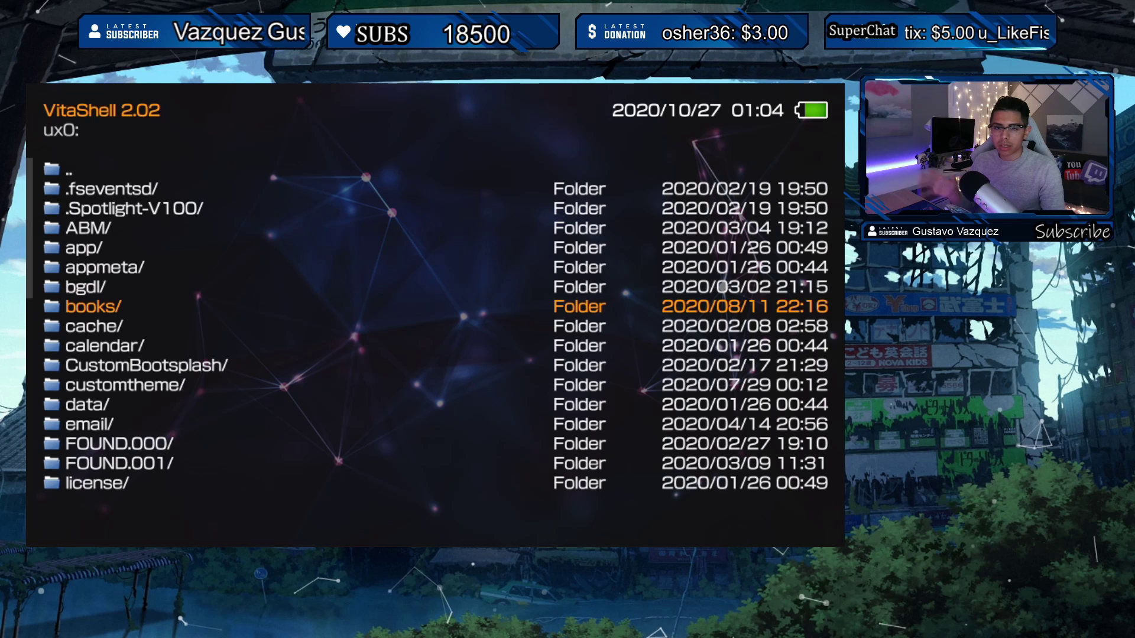
key("Down")
key("Down")
key("Down")
key("Down")
key("Down")
key("Down")
key("Down")
key("Down")
key("Down")
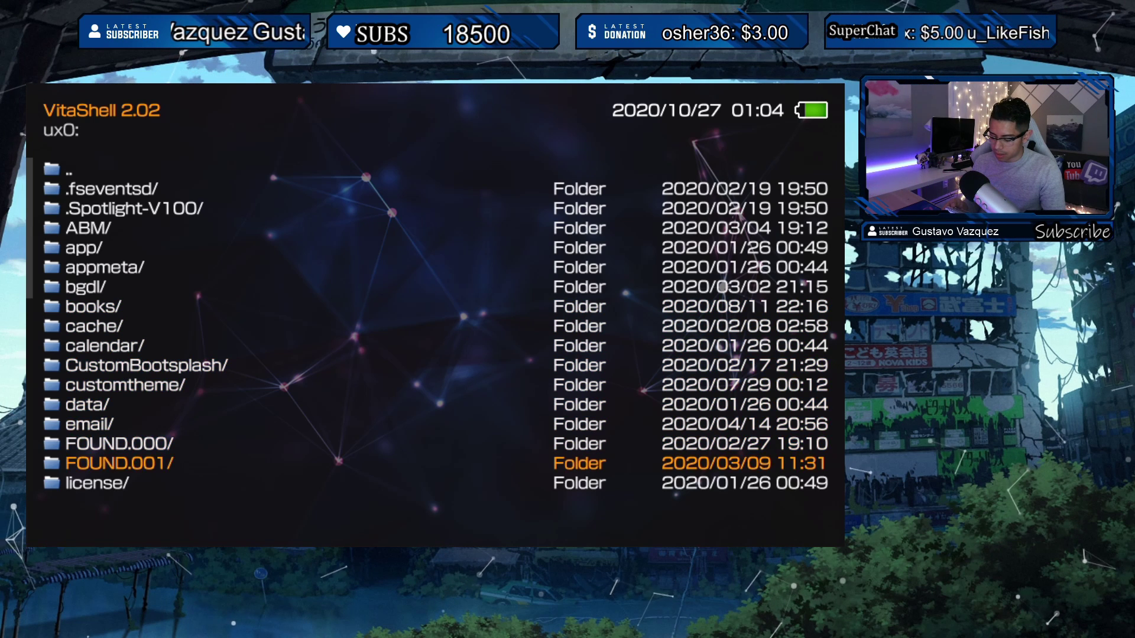
key("Down")
key("Down")
key("Down")
key("Down")
key("Down")
key("Down")
key("Up")
key("Up")
key("Up")
key("Up")
key("Up")
key("Up")
key("Up")
key("Up")
key("Up")
key("Up")
key("Up")
key("Up")
key("Up")
key("Down")
key("Down")
key("Return")
key("Down")
key("Down")
key("Down")
key("Down")
key("Down")
key("Down")
key("Down")
key("Down")
key("Down")
key("Down")
key("Down")
key("Down")
key("Down")
key("Down")
key("Down")
key("Down")
key("Down")
key("Down")
key("Down")
key("Down")
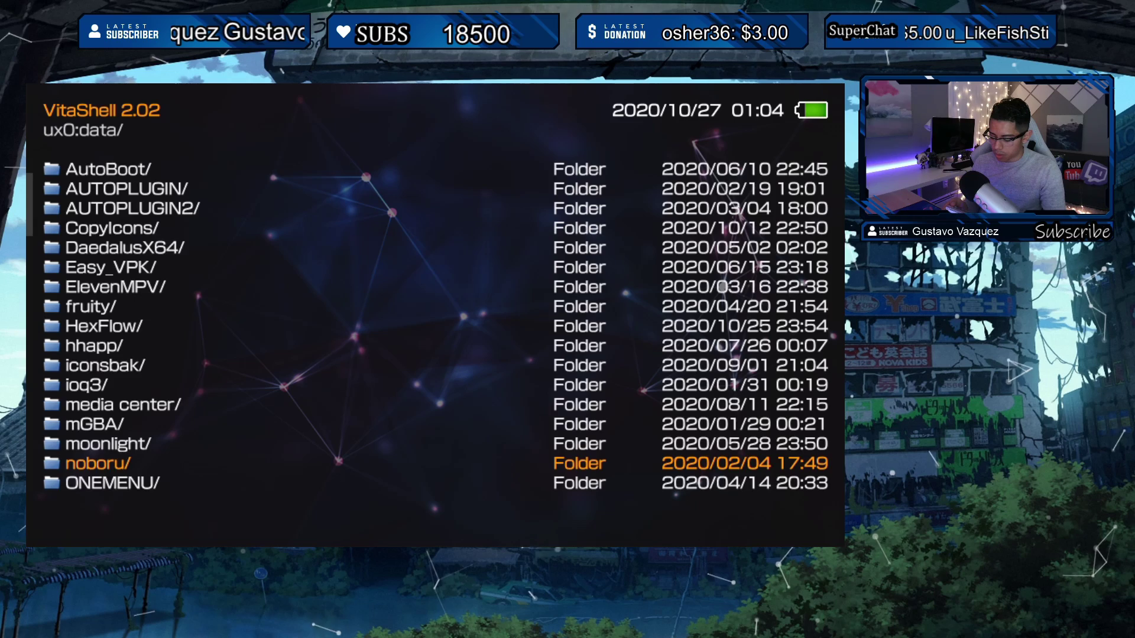
key("Down")
key("Down")
key("Down")
key("Down")
key("Down")
key("Down")
key("Down")
key("Down")
key("Down")
key("Down")
key("Down")
key("Down")
key("Up")
key("Up")
key("Up")
key("Up")
key("Up")
key("Up")
key("Up")
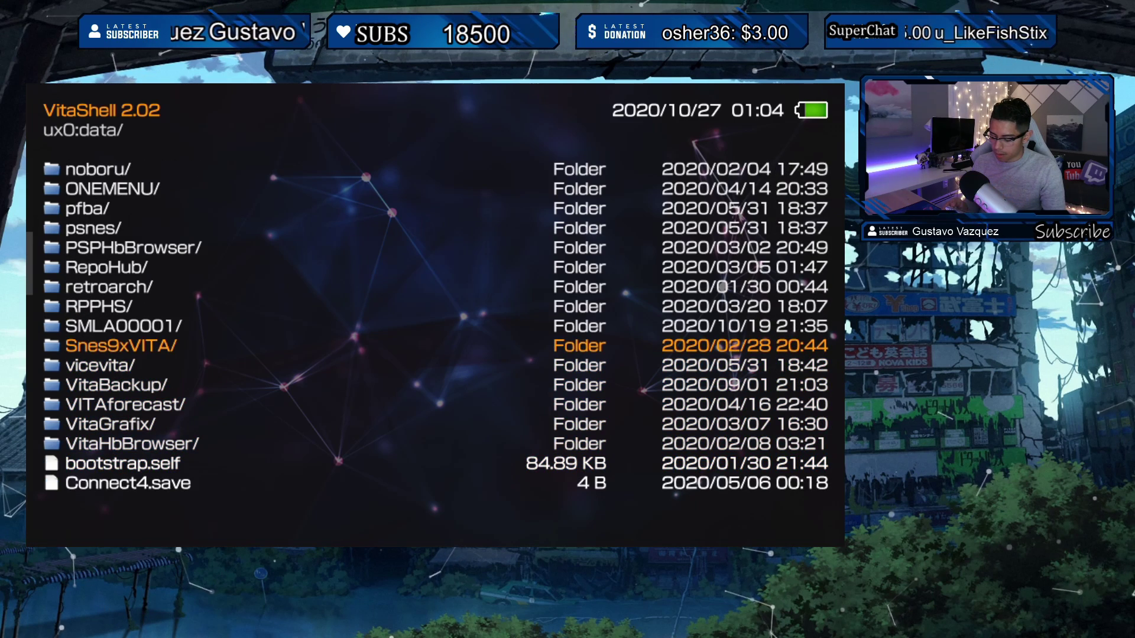
key("Return")
Open config.ini and review the ROM file extensions and paths in its NES section.
key("Down")
key("Down")
key("Down")
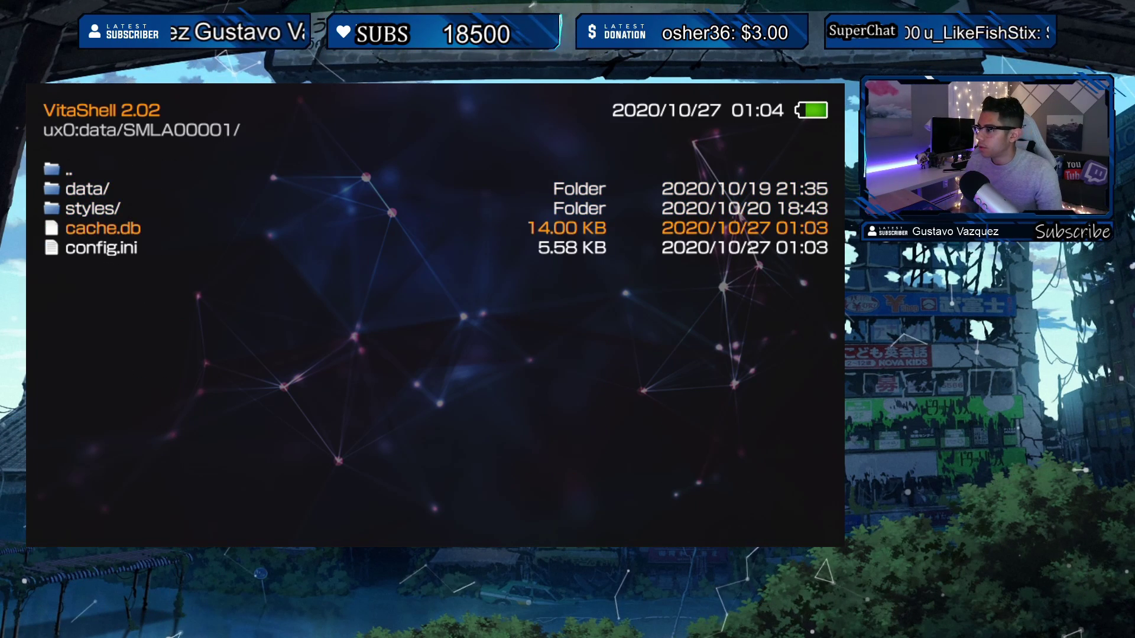
key("Down")
key("Return")
key("Down")
key("Down")
key("Down")
key("Down")
key("Down")
key("Down")
key("Down")
key("Down")
key("Down")
key("Down")
key("Down")
key("Down")
key("Down")
key("Down")
key("Down")
key("Down")
key("Down")
key("Down")
key("Down")
key("Down")
key("Up")
key("Up")
key("Up")
key("Up")
key("Down")
key("Down")
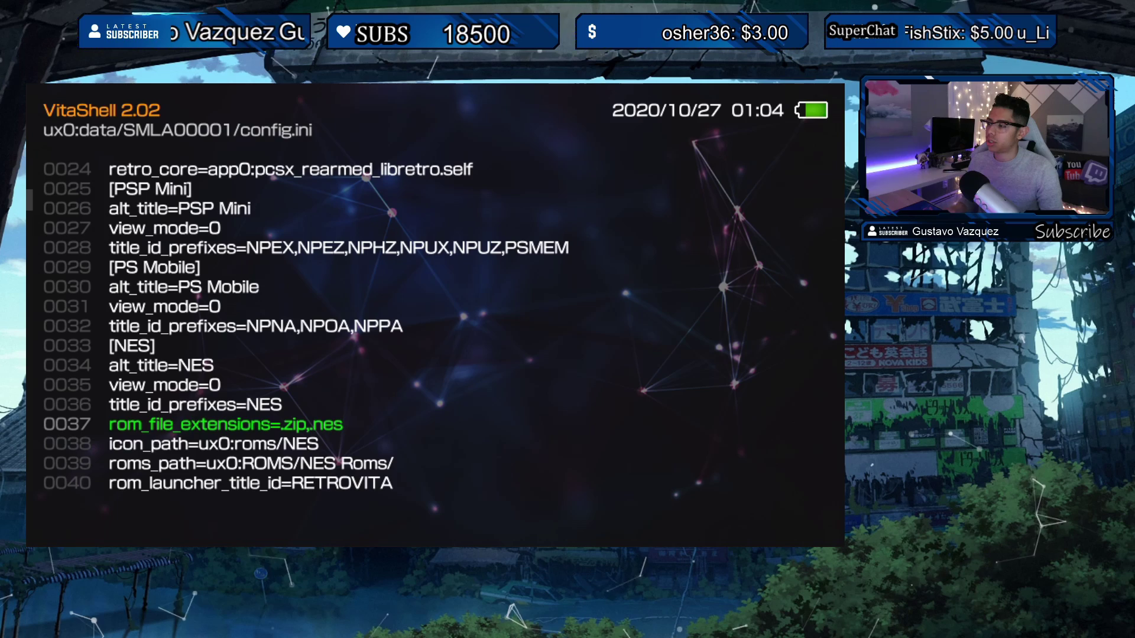
key("Down")
key("Down")
key("Down")
key("Down")
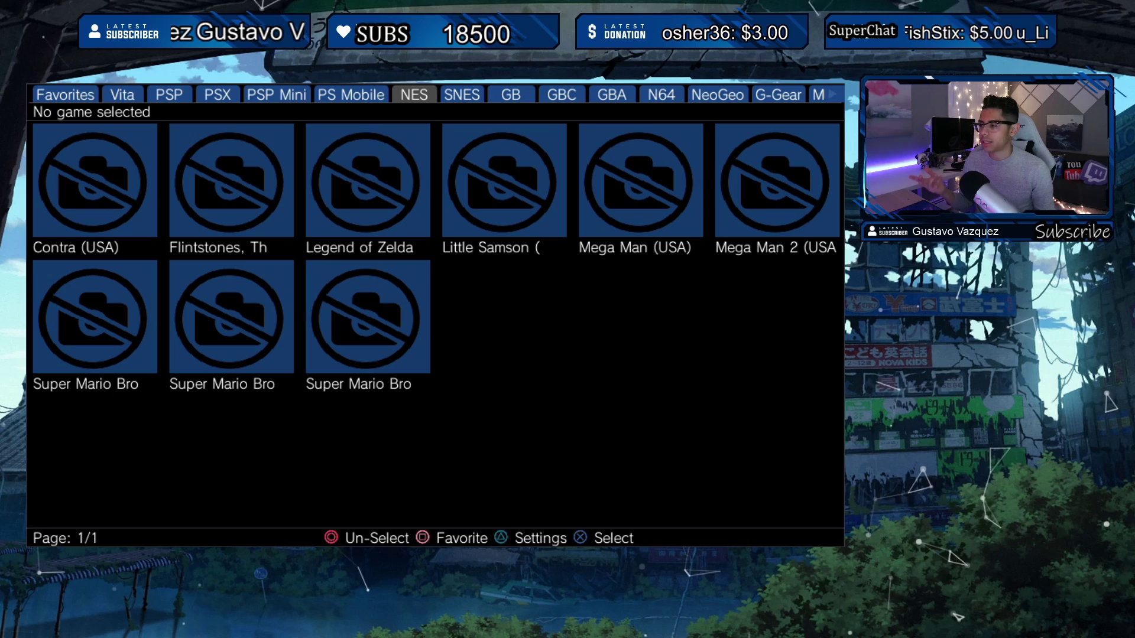
Move through the NES game grid in Launcher and launch one of the games.
key("Down")
key("Down")
key("Right")
key("Right")
key("Right")
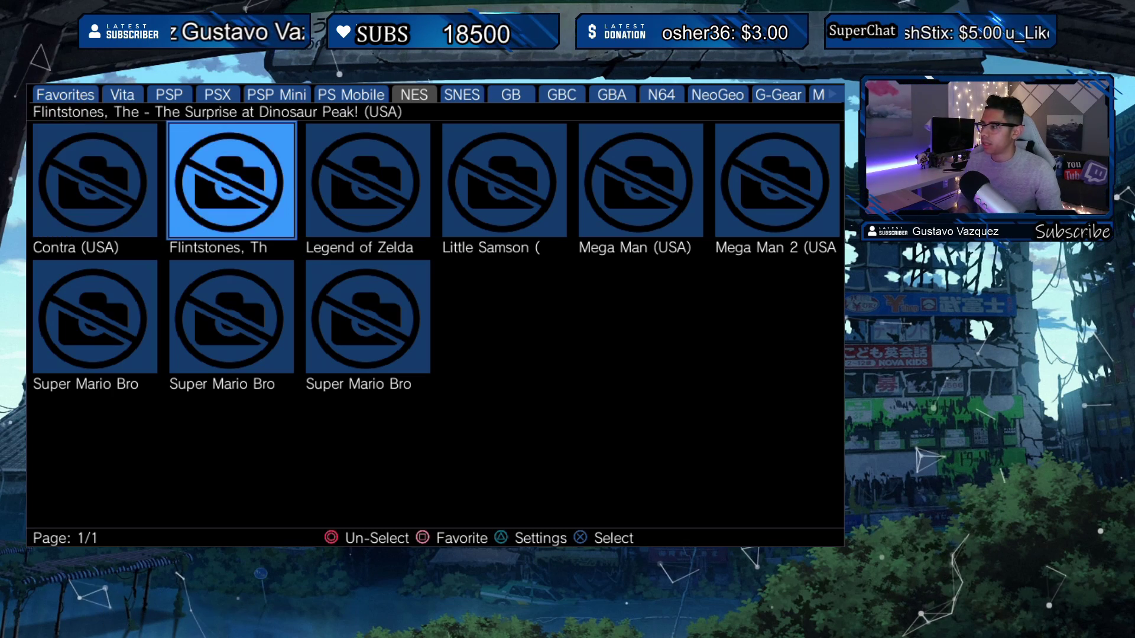
key("Left")
key("Left")
key("Down")
key("Up")
key("Return")
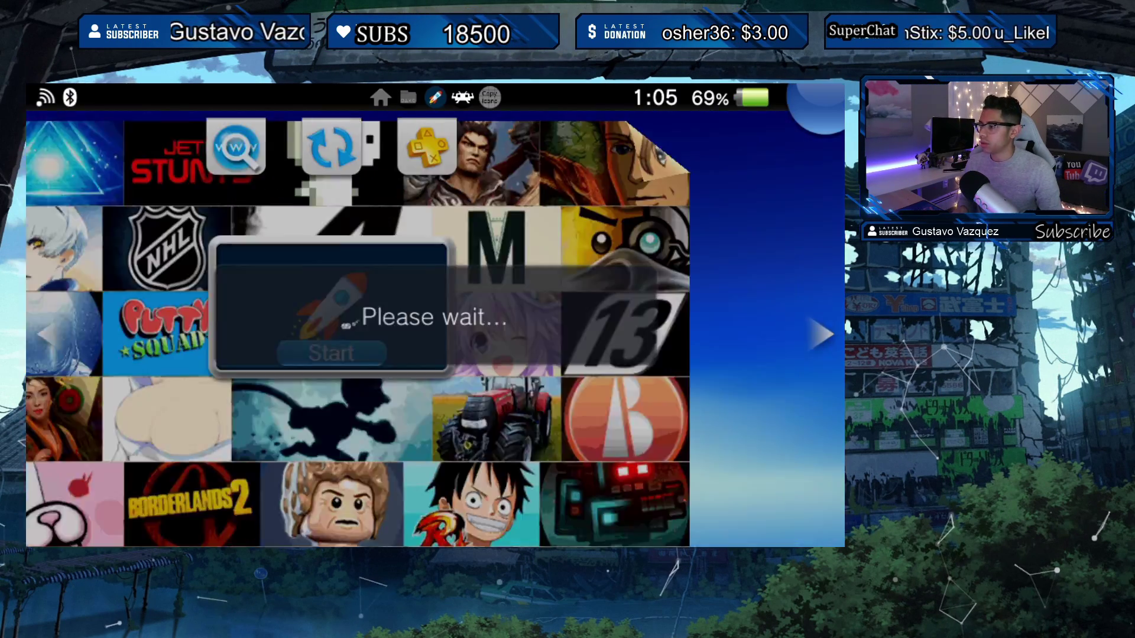